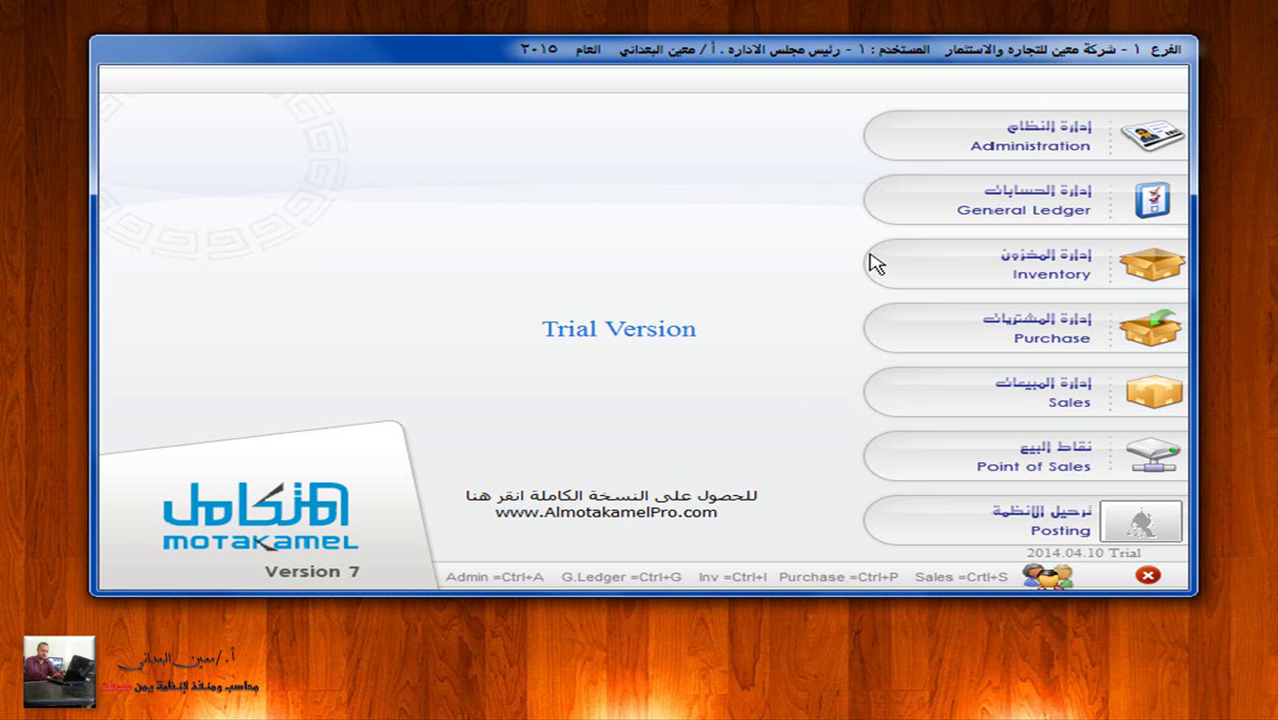
Step: Open User Permissions (صلاحيات المستخدمين) from the Administration module's Users menu
click(1130, 141)
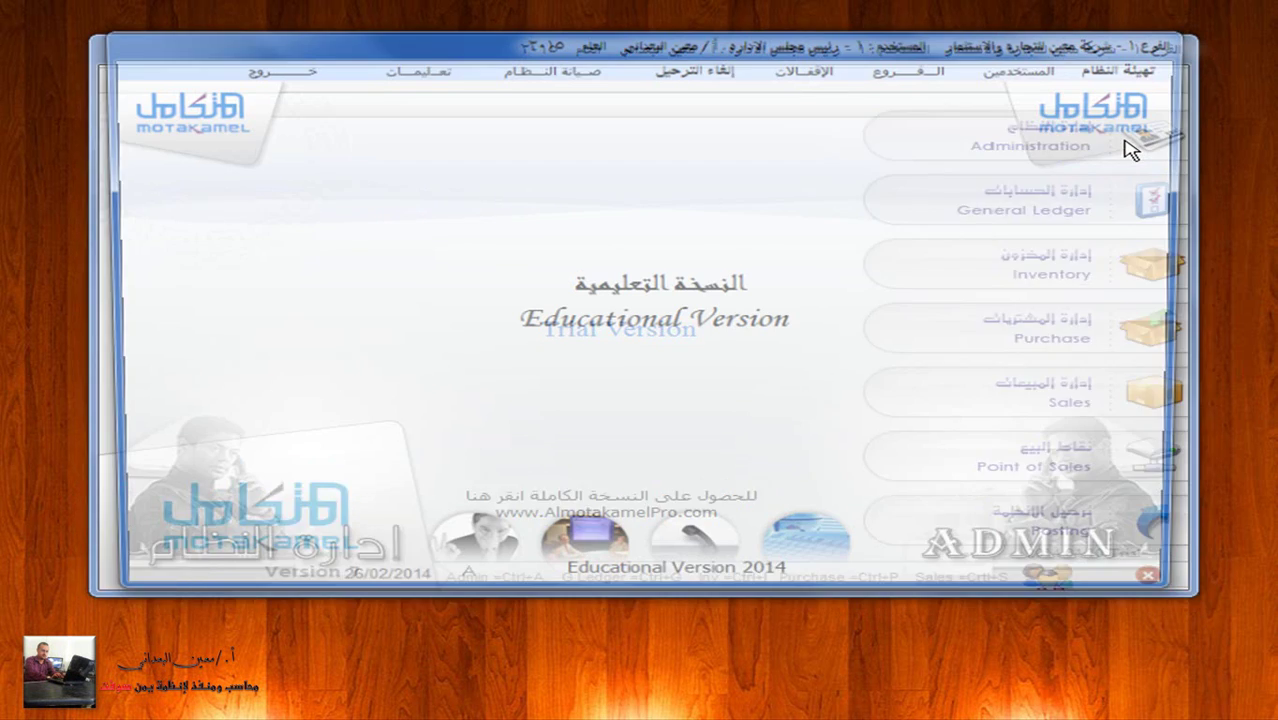
click(1025, 70)
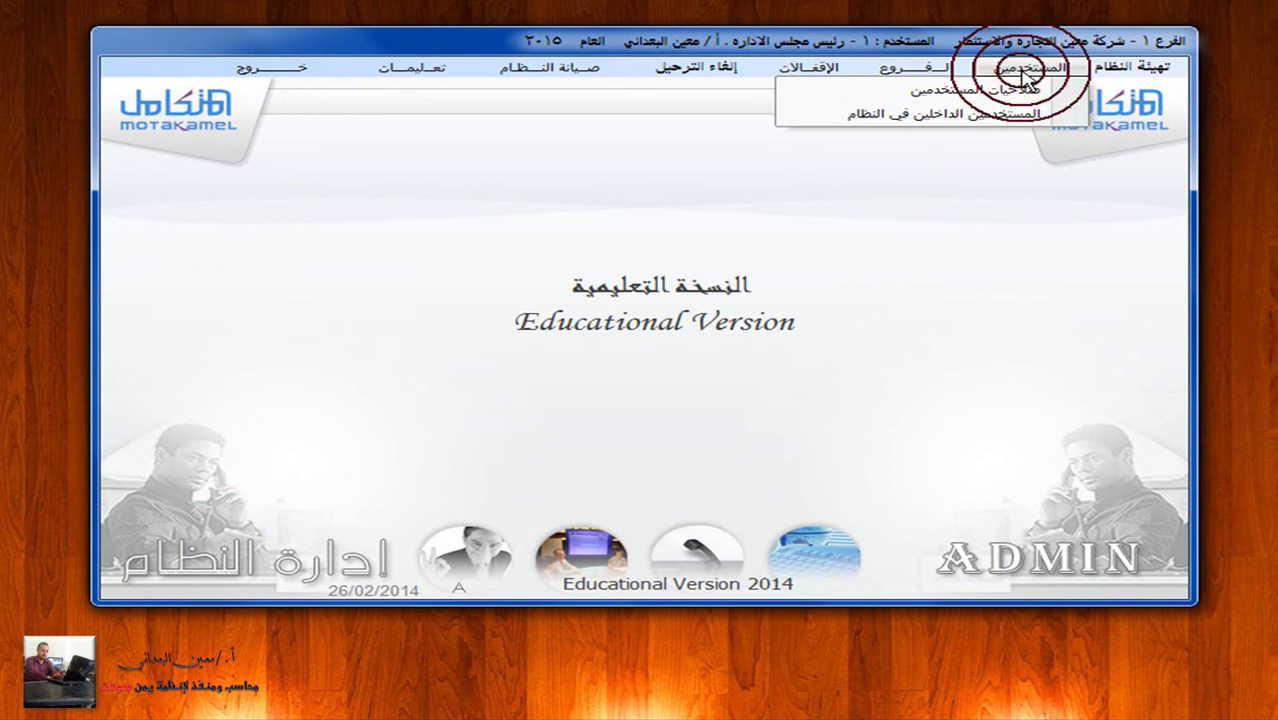
click(988, 92)
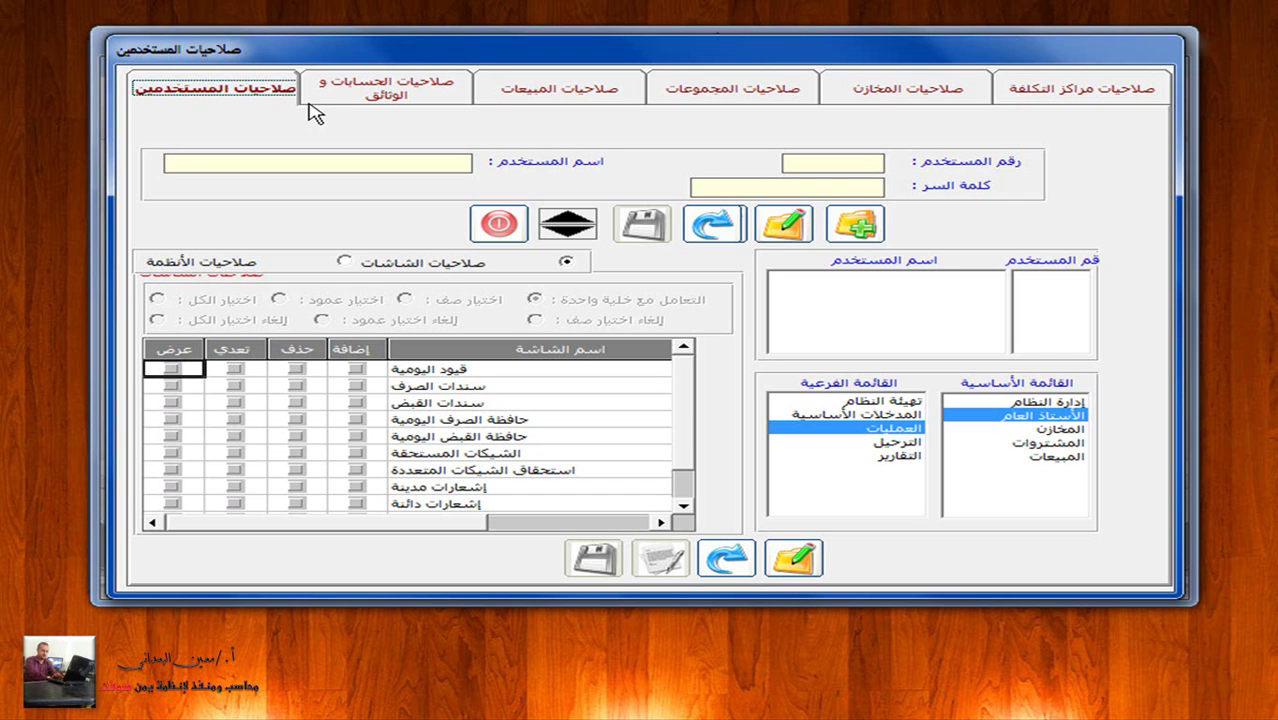
Step: Load user 1, the board chairman, edit the record and save it again
click(567, 224)
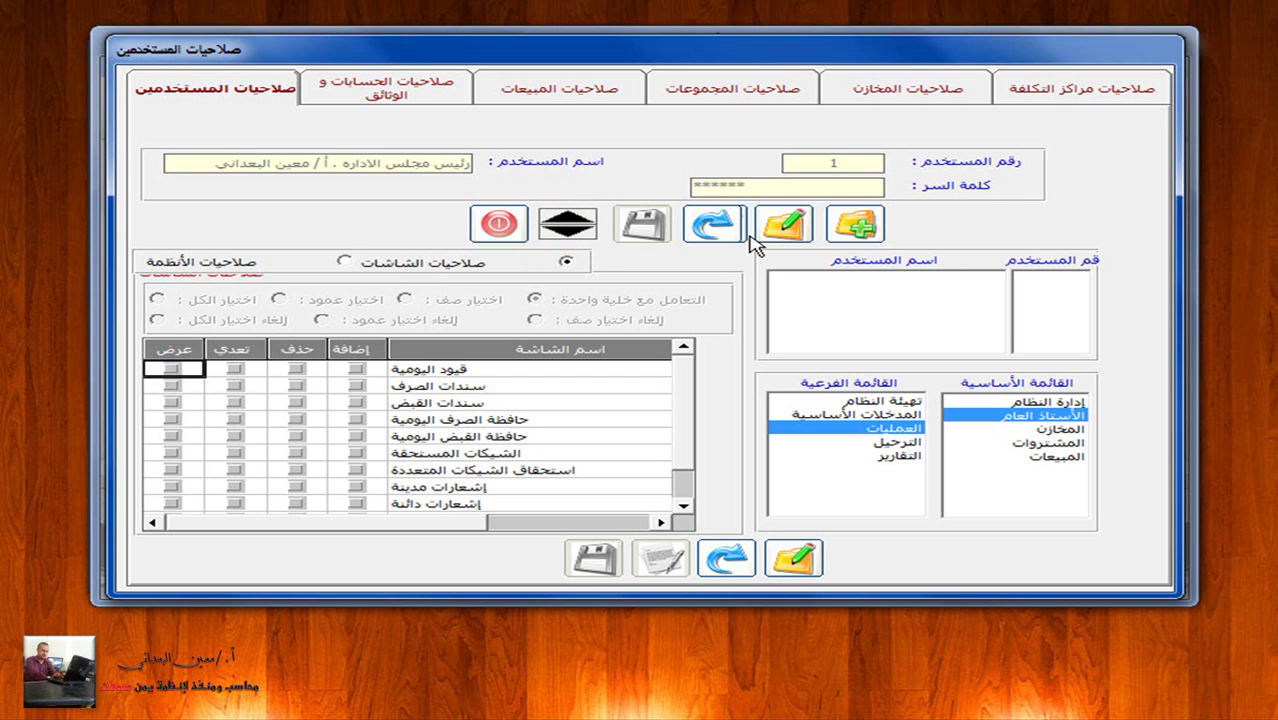
click(783, 226)
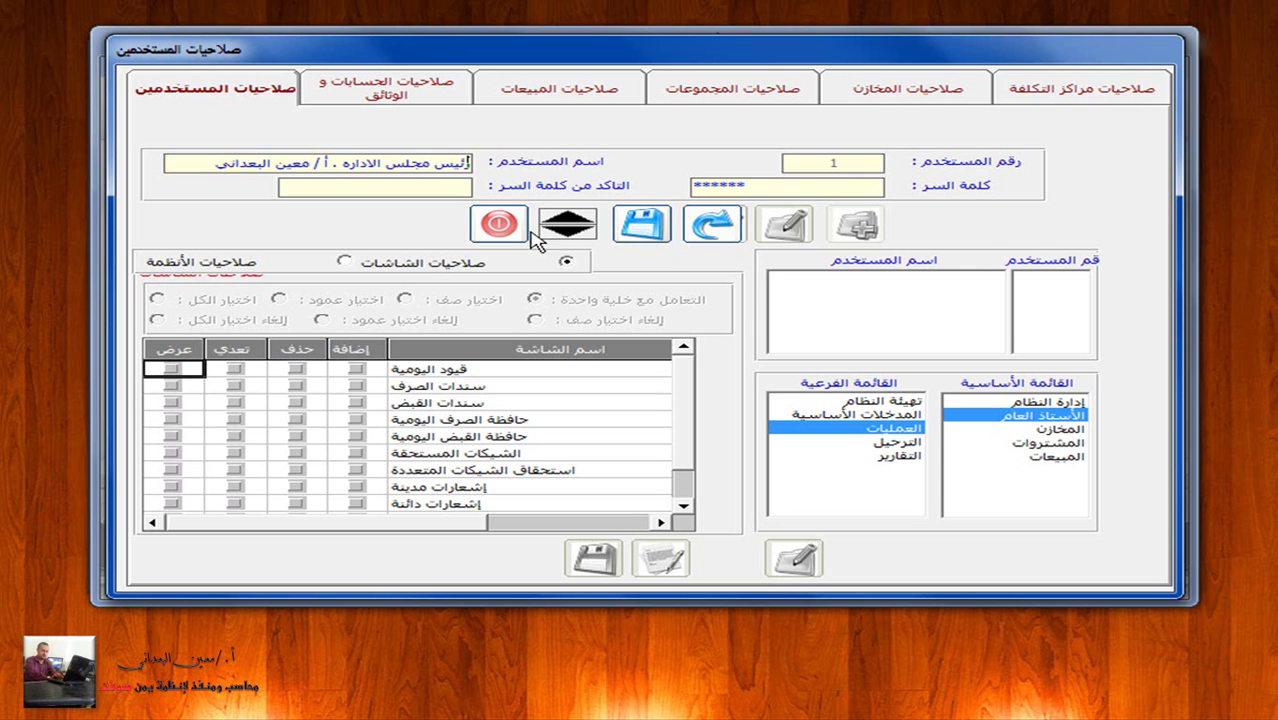
click(636, 228)
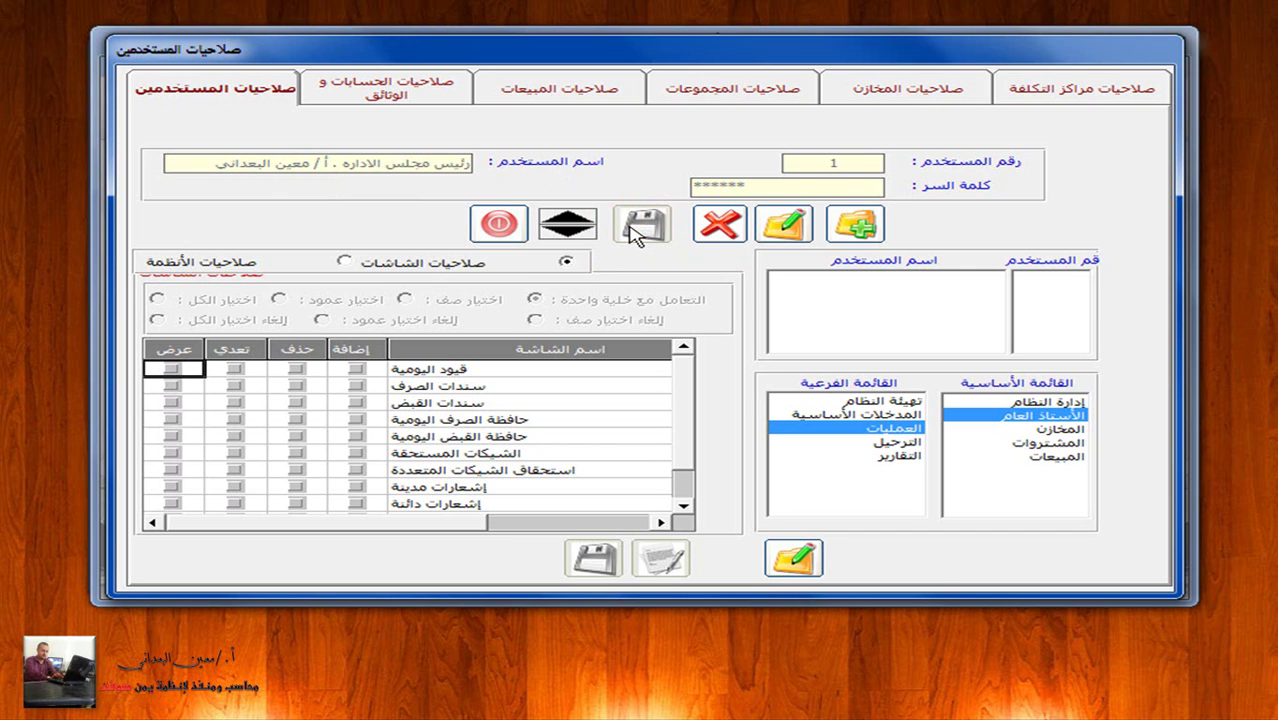
Step: Add user 2, the accountant, with the accountant's user name and password, and save it
click(850, 230)
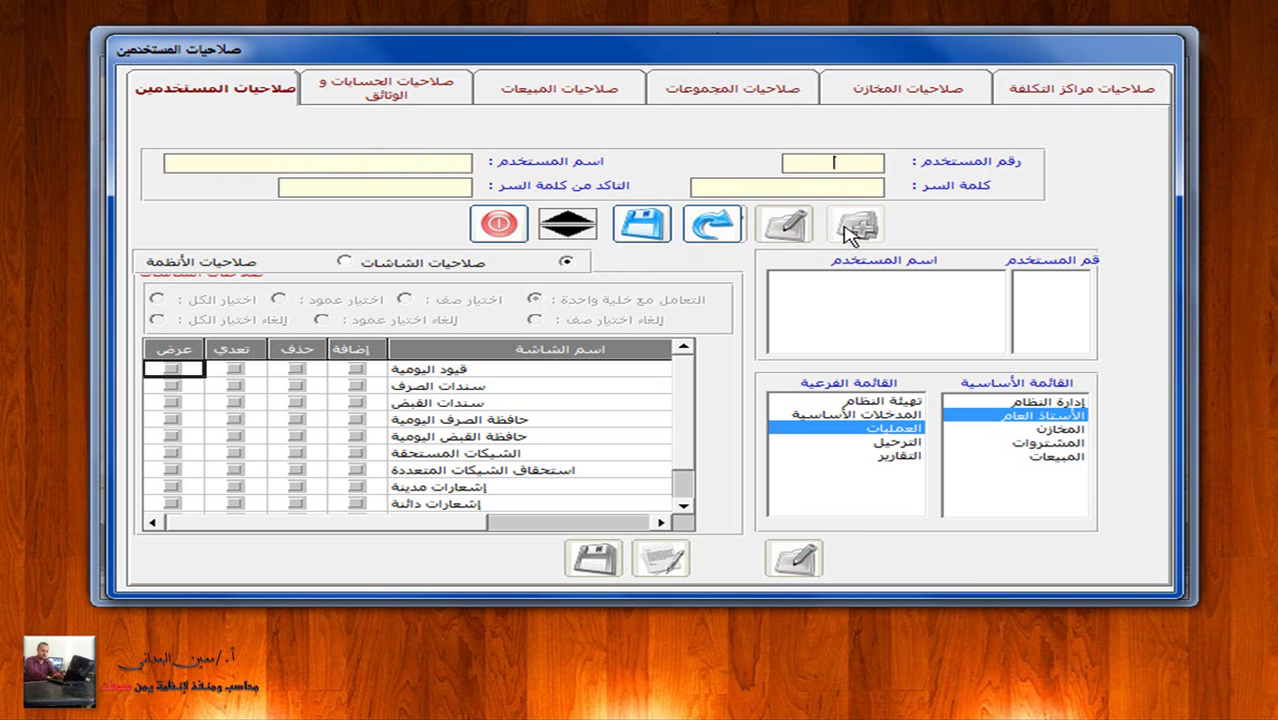
click(467, 162)
text(المحاسبه / ندى)
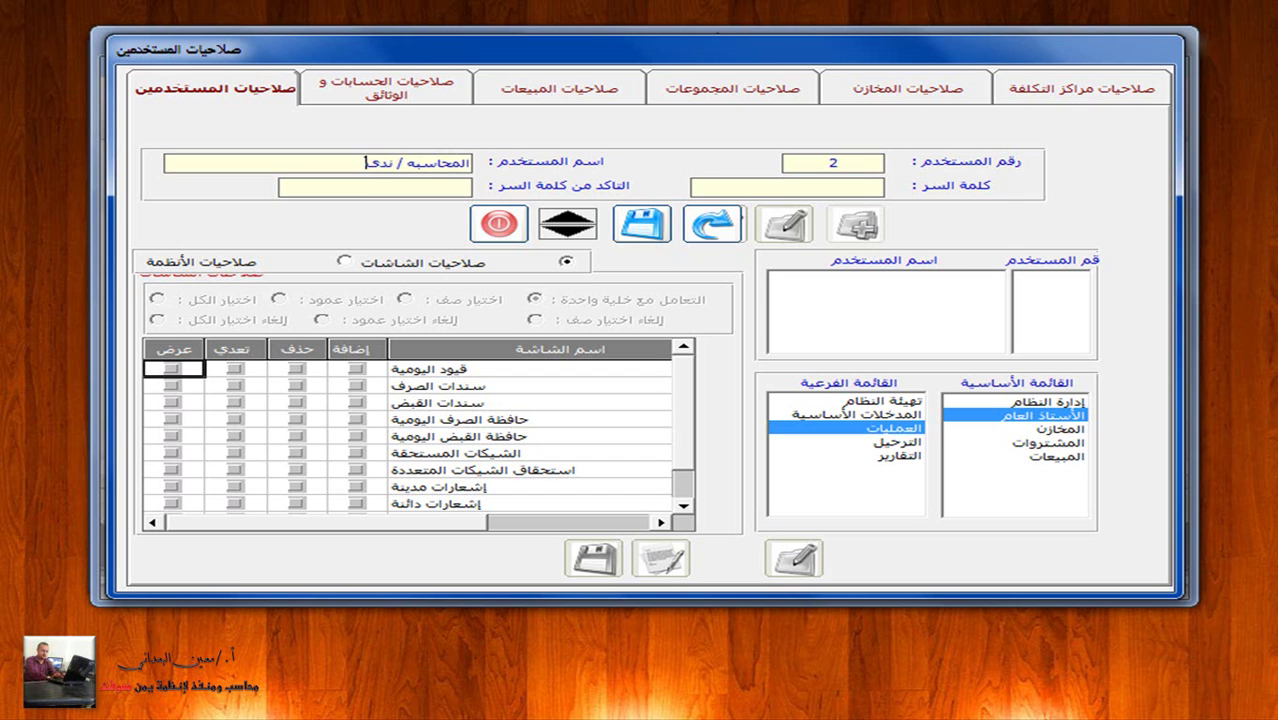
key(Tab)
text(******)
click(374, 192)
text(******)
click(637, 225)
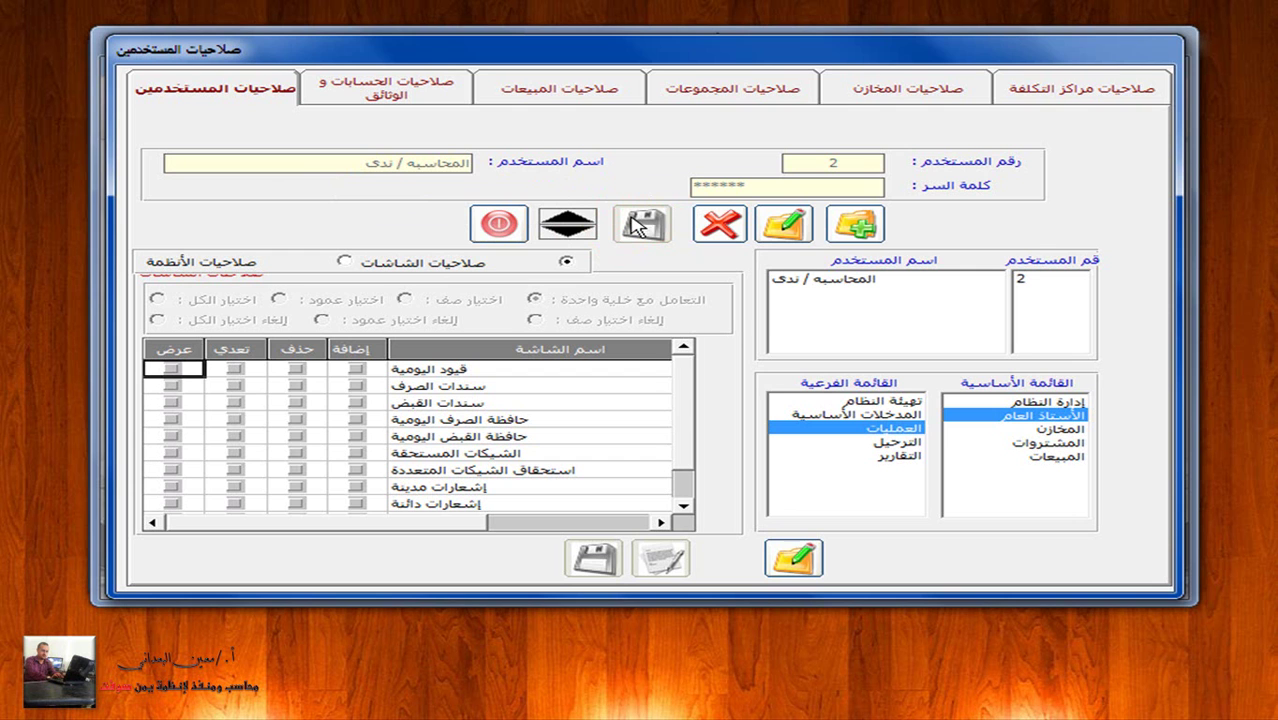
Step: Add user 3 with the new user's name, password and matching confirmation, and save it
click(848, 226)
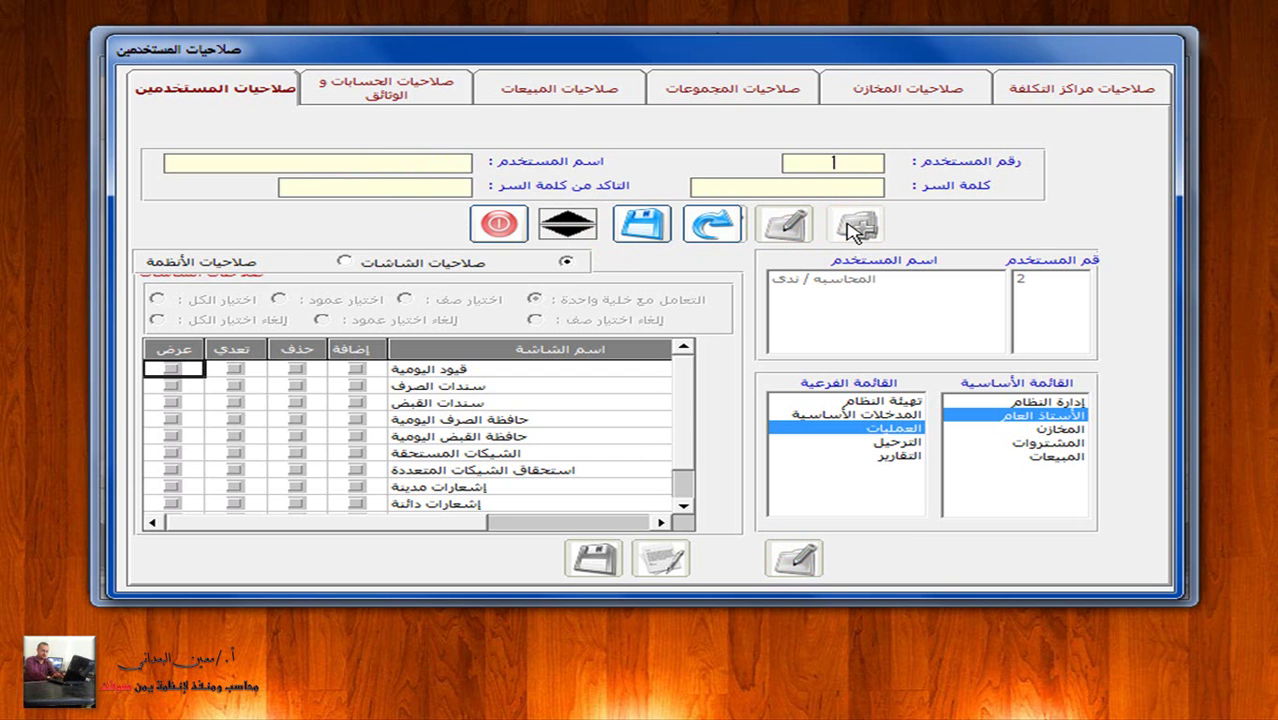
click(468, 162)
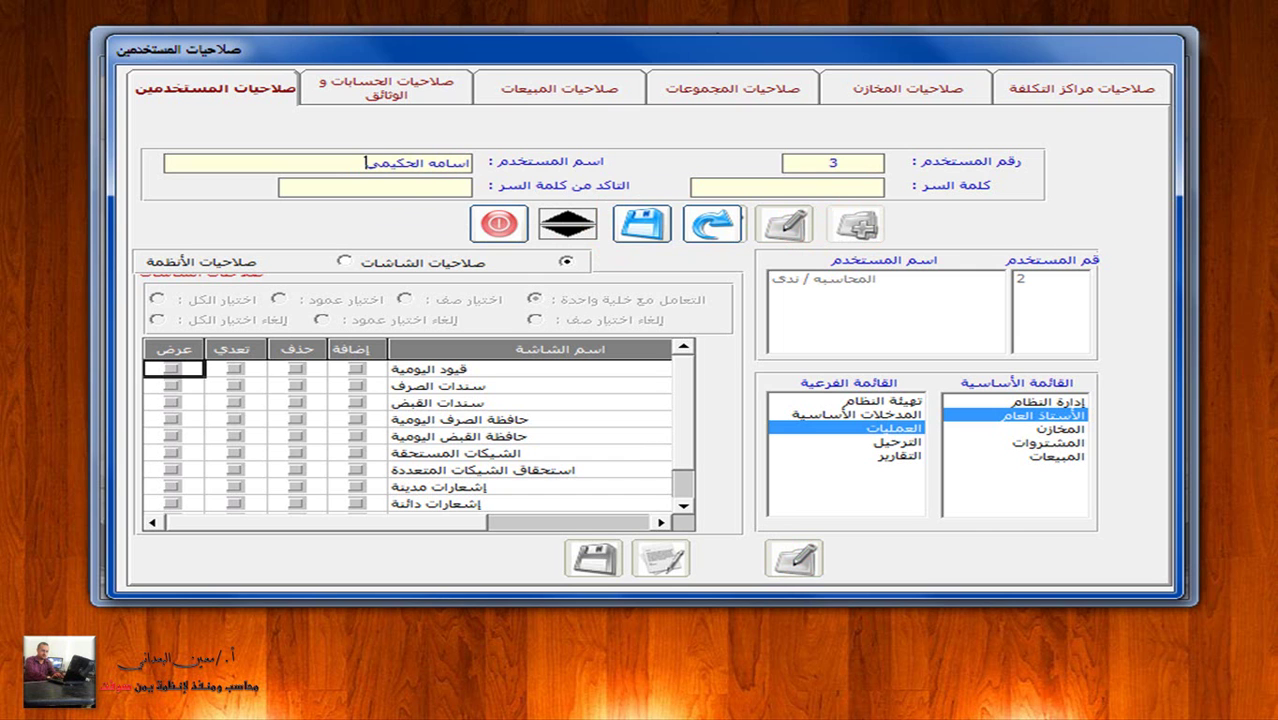
click(692, 187)
click(281, 187)
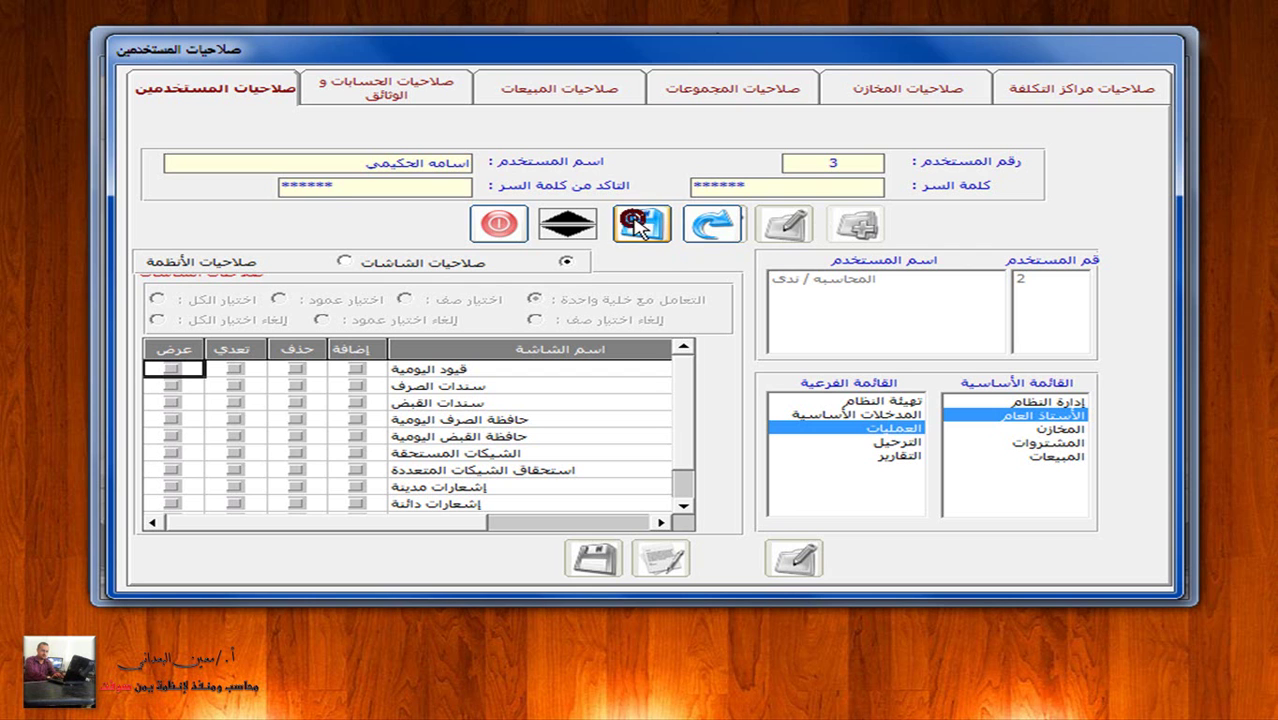
click(638, 227)
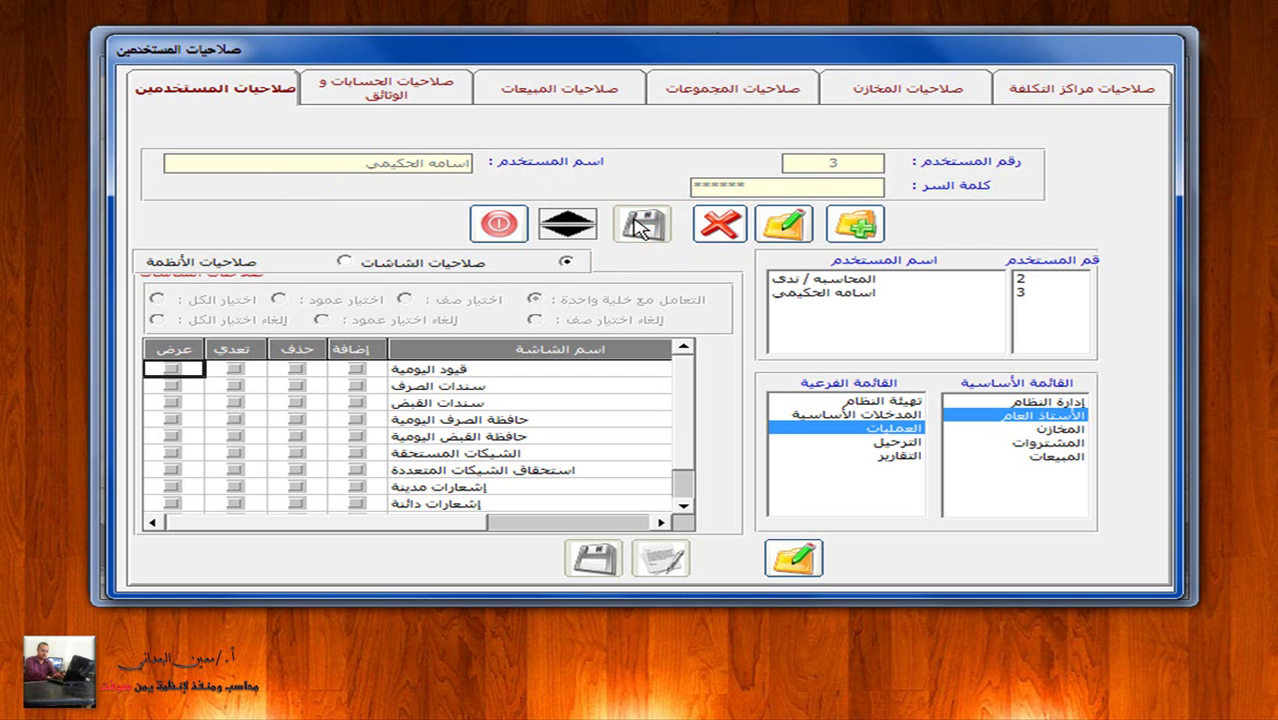
Step: Save user 4, the storekeeper, with name and confirmed password, then load user 2's record
click(855, 222)
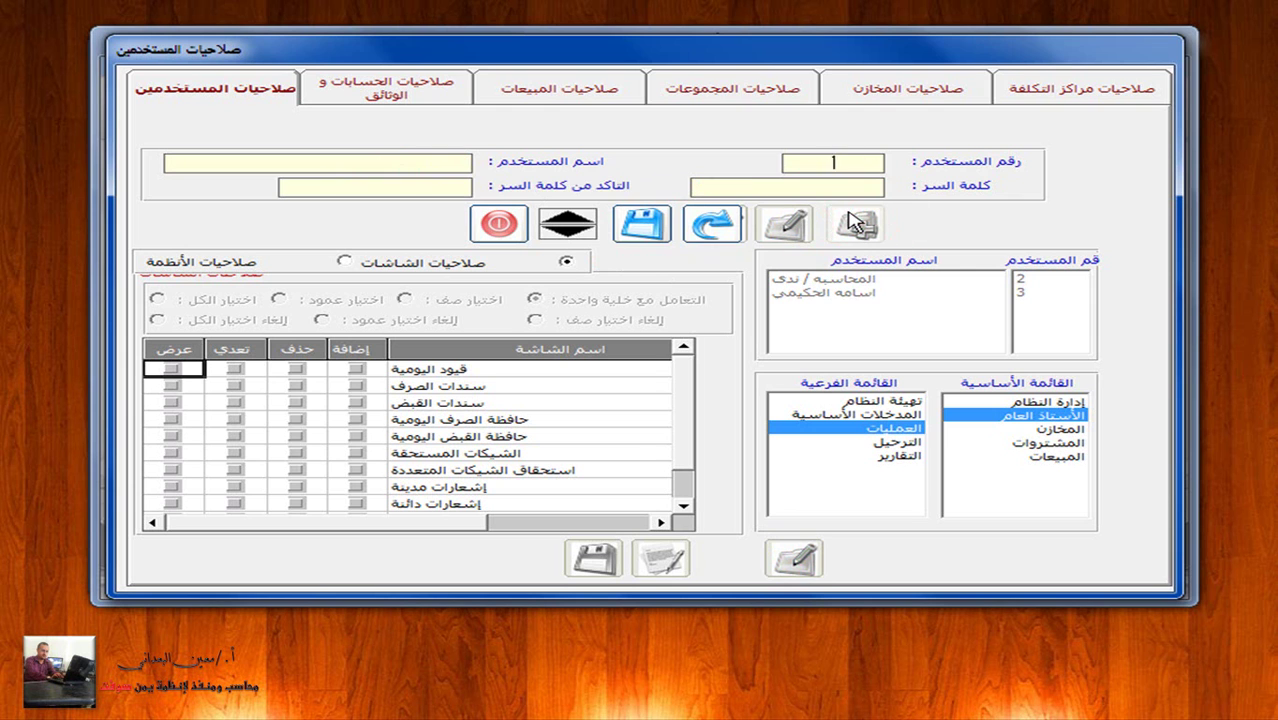
text(4)
key(Return)
text(امين مخازن)
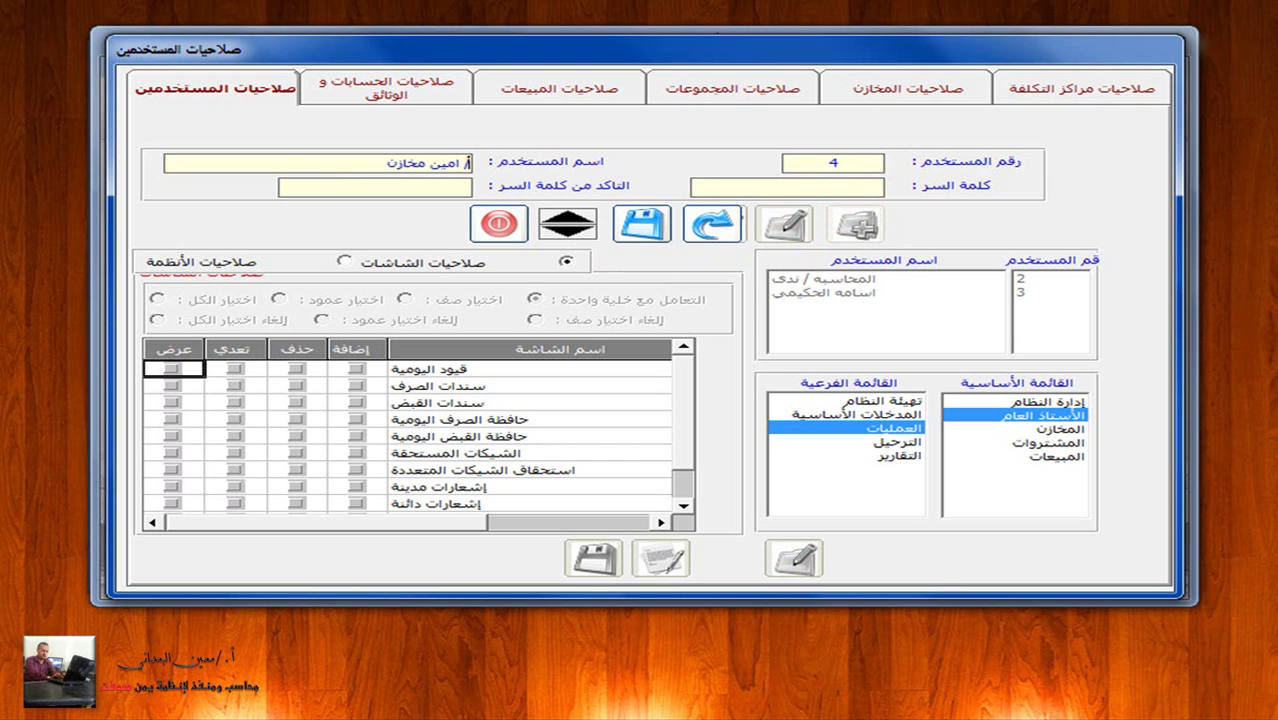
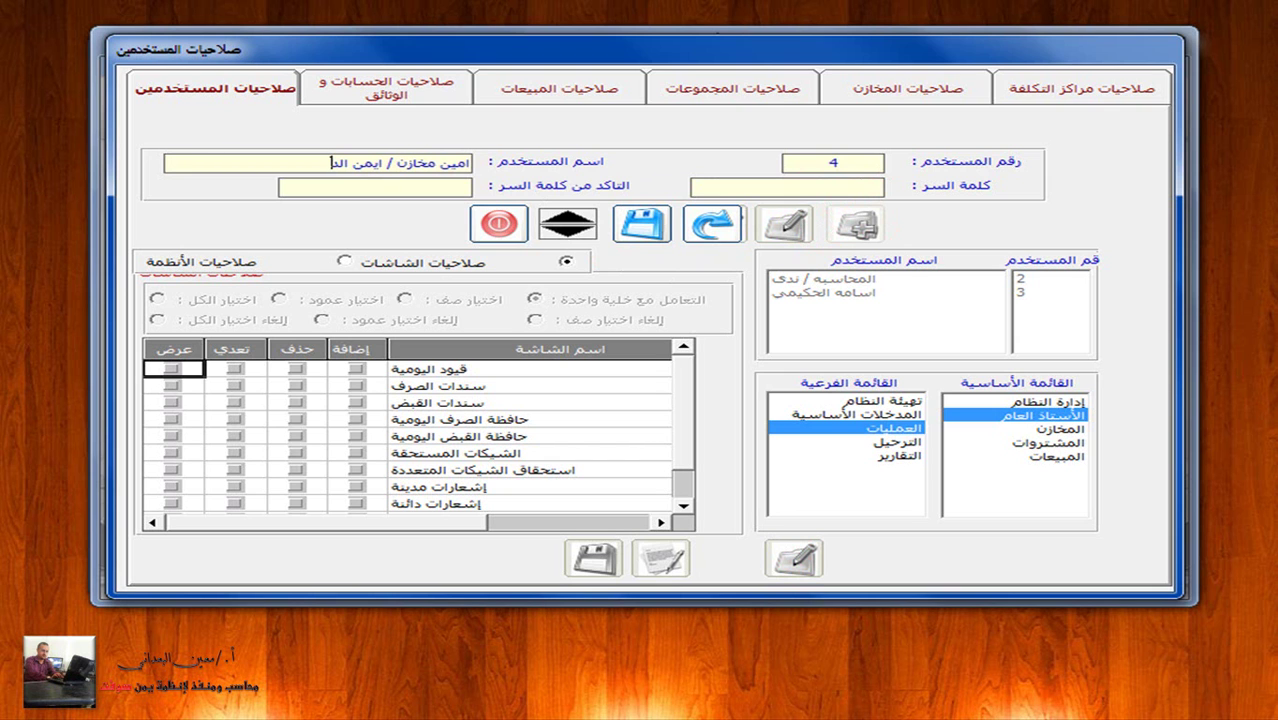
click(692, 188)
click(280, 187)
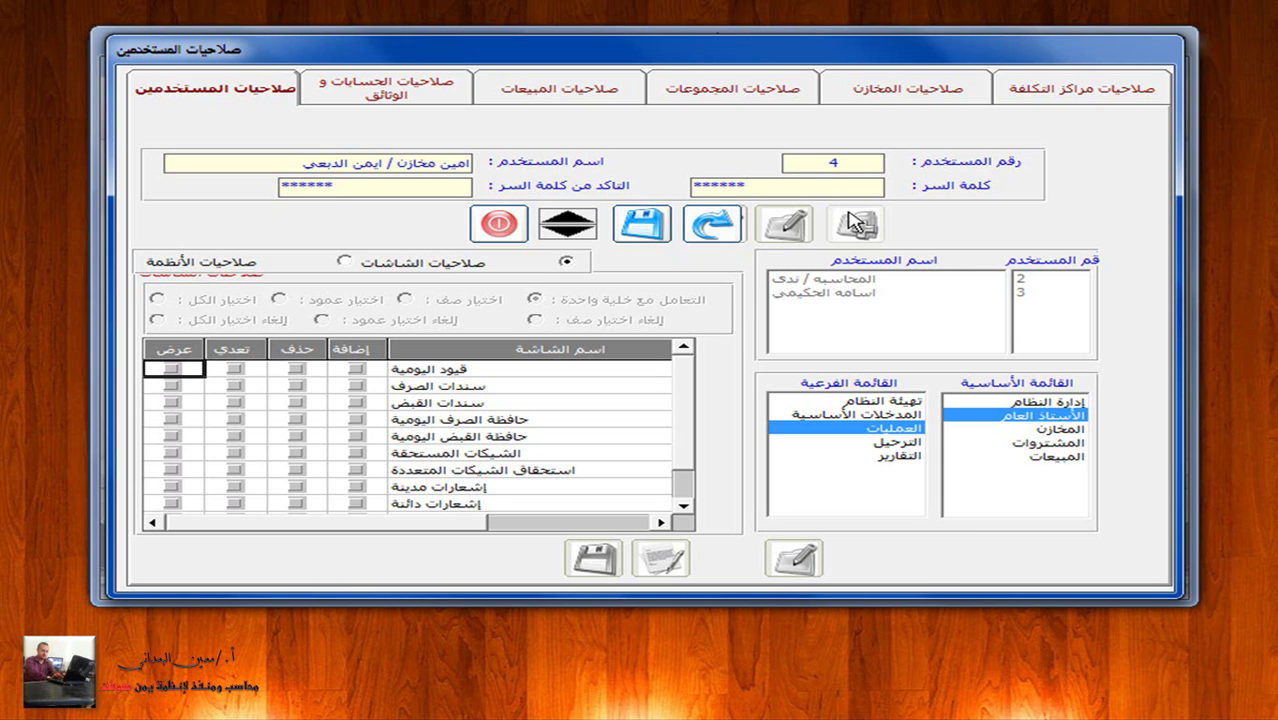
click(638, 228)
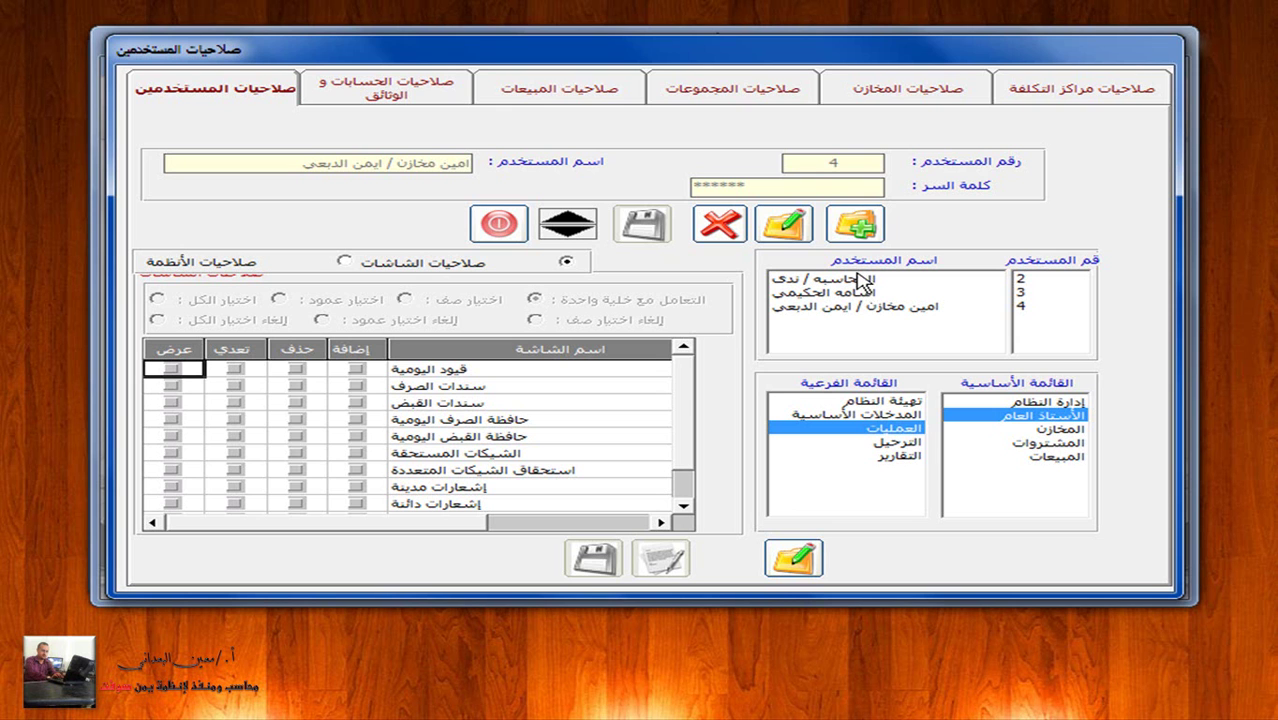
click(858, 280)
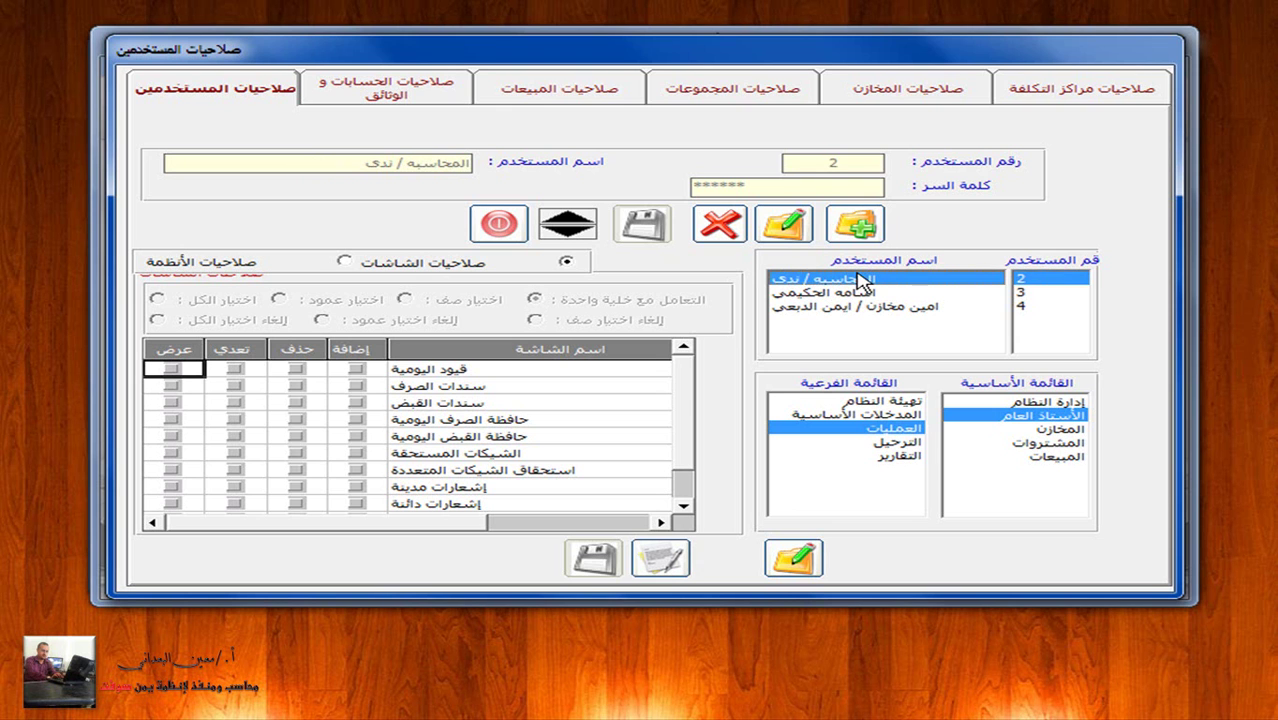
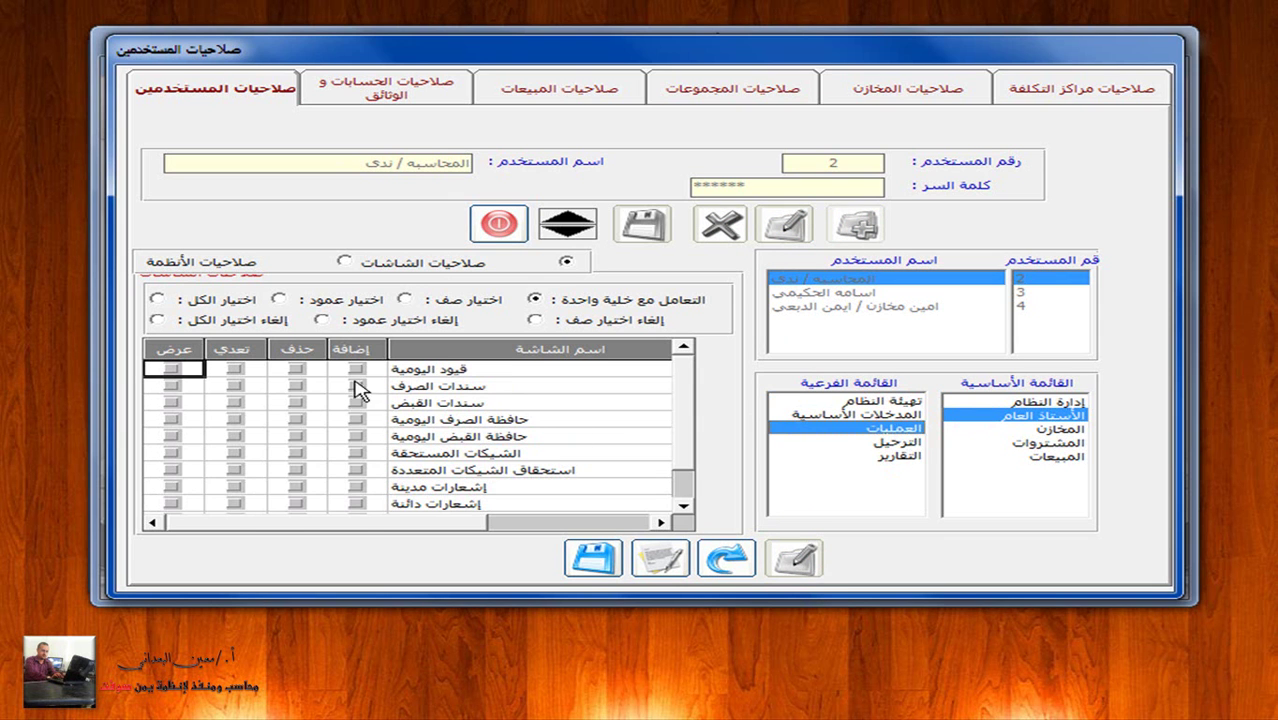
Step: Give user 2 Add, Delete, Edit and View rights on Daily Entries
click(357, 369)
click(296, 369)
click(235, 369)
click(174, 369)
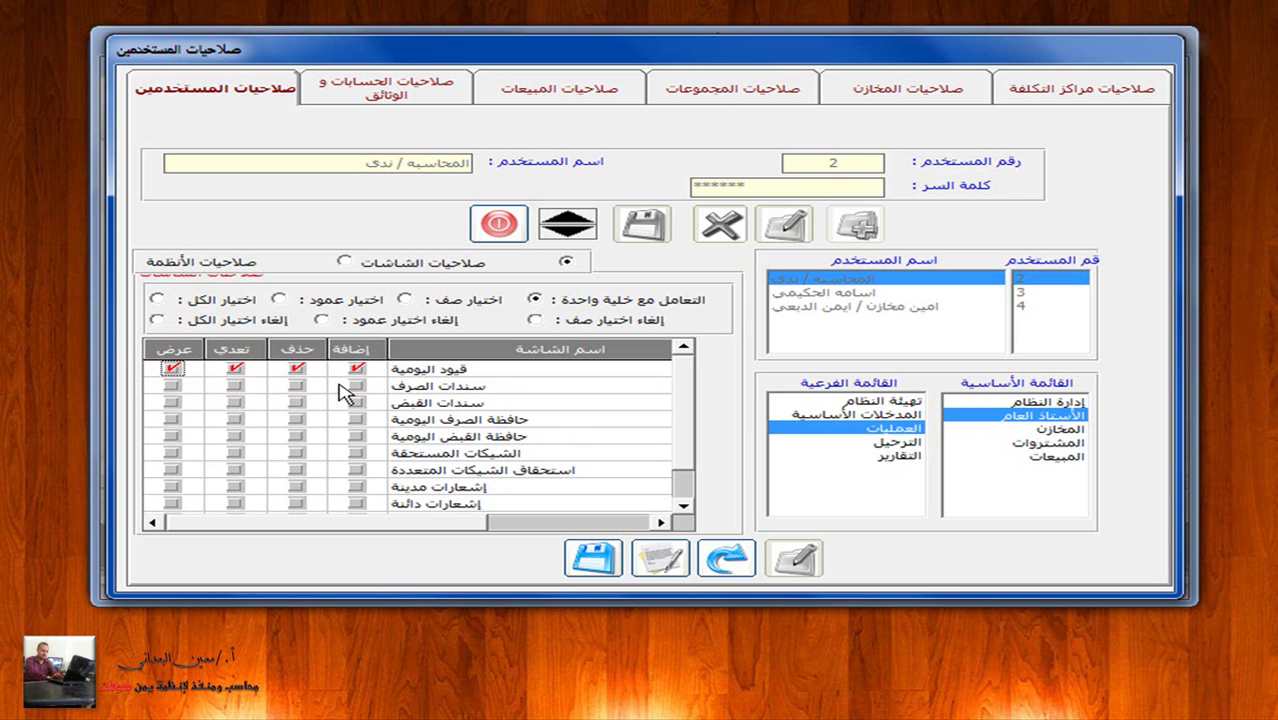
Step: Grant whole-row rights on Payment Vouchers, Receipt Vouchers and Due Cheques, then show Basic Inputs
click(406, 301)
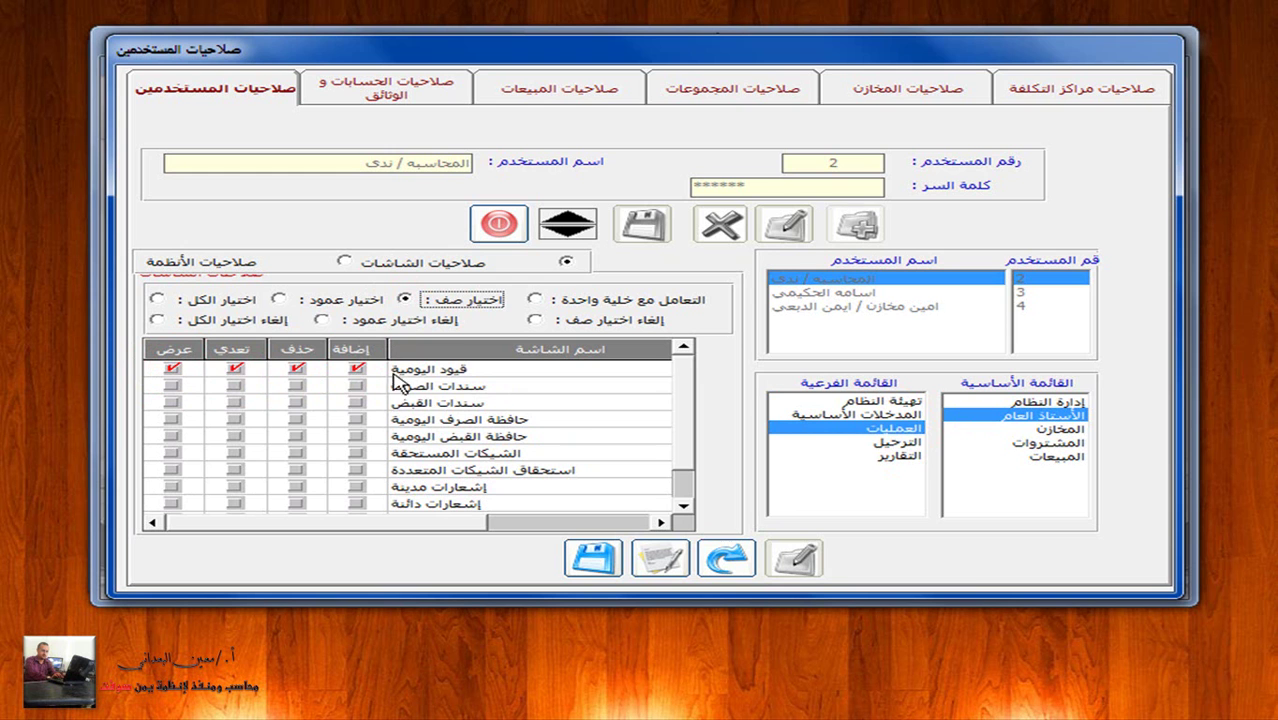
click(357, 385)
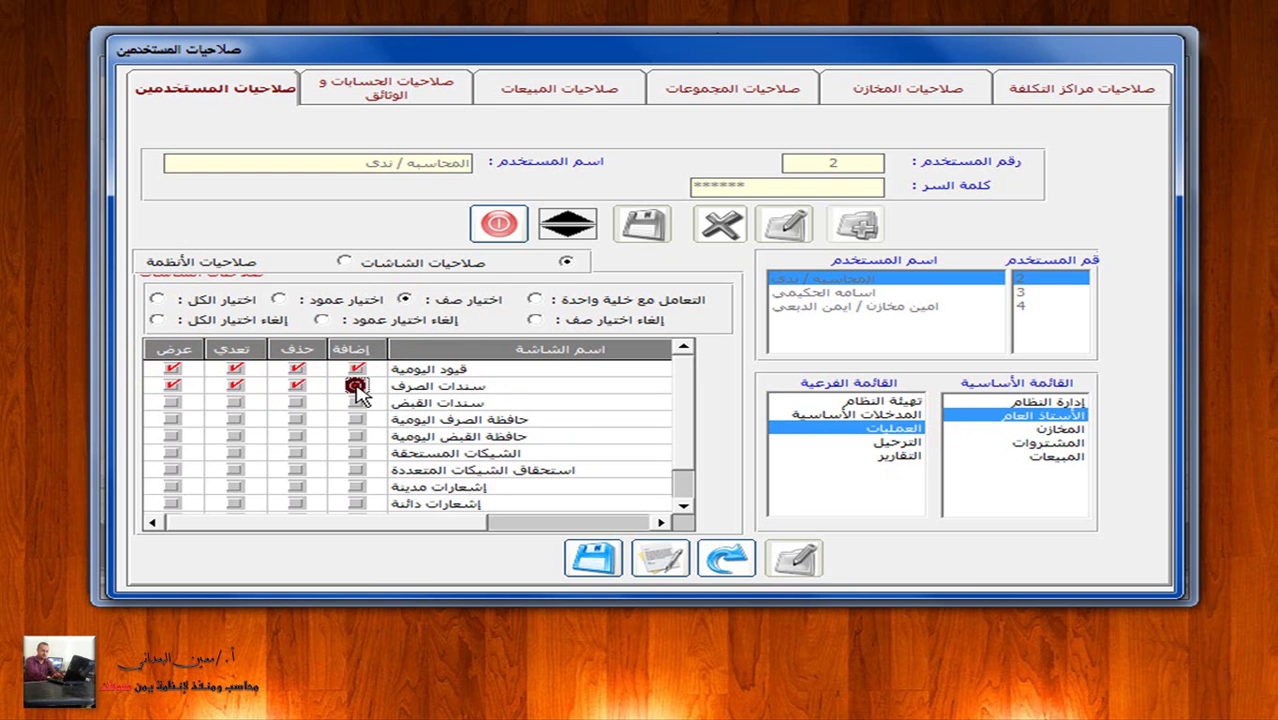
click(357, 402)
click(357, 456)
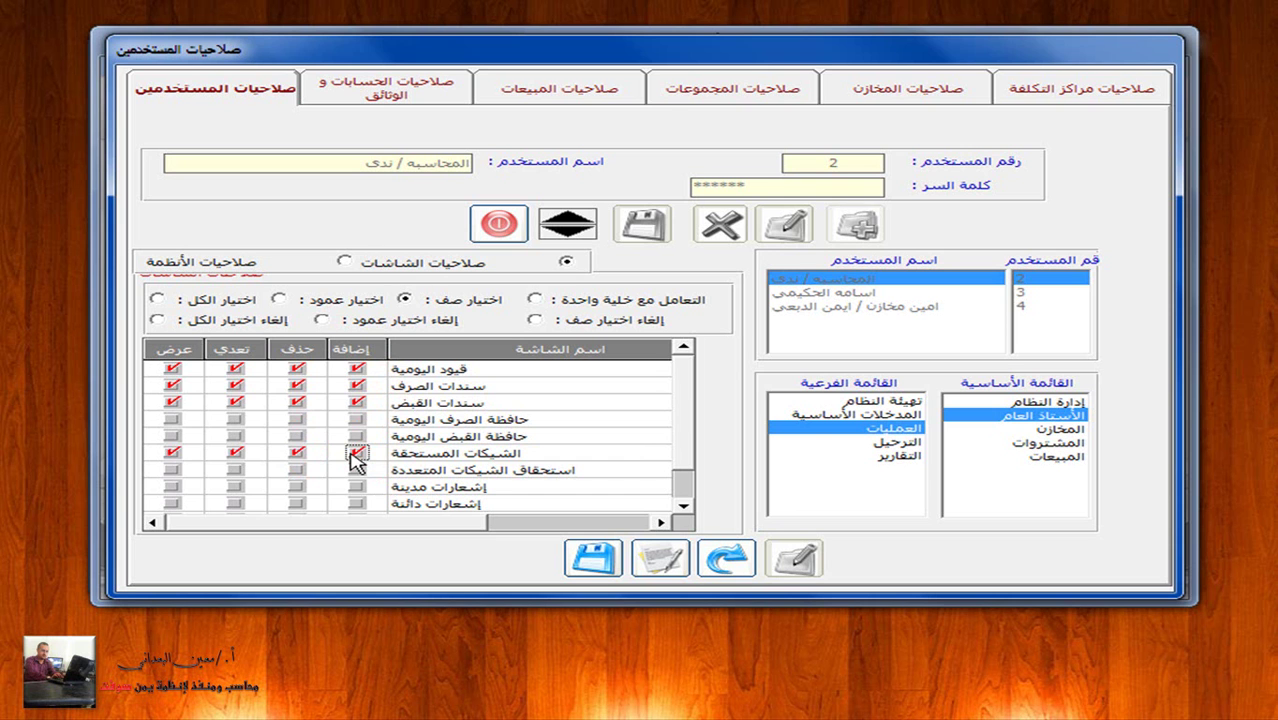
click(810, 415)
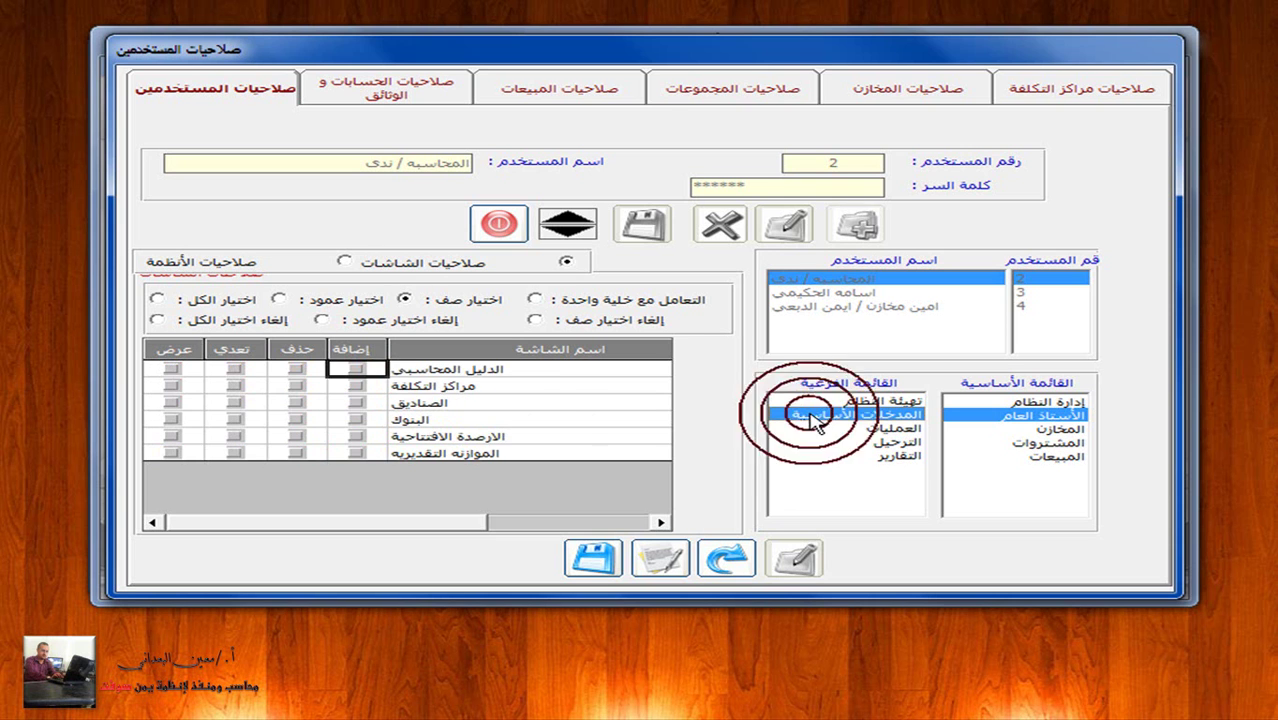
Step: Grant full rights on Chart of Accounts, Cash Boxes, Banks and every Posting screen
click(358, 370)
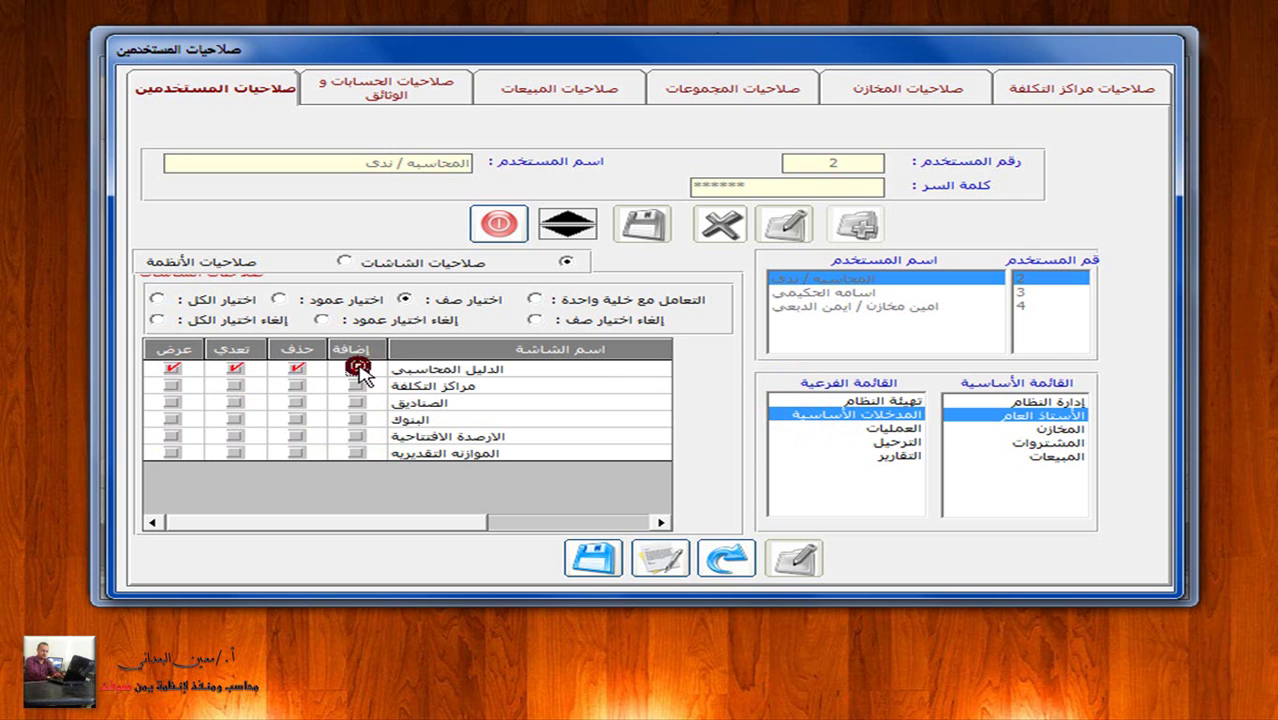
click(357, 403)
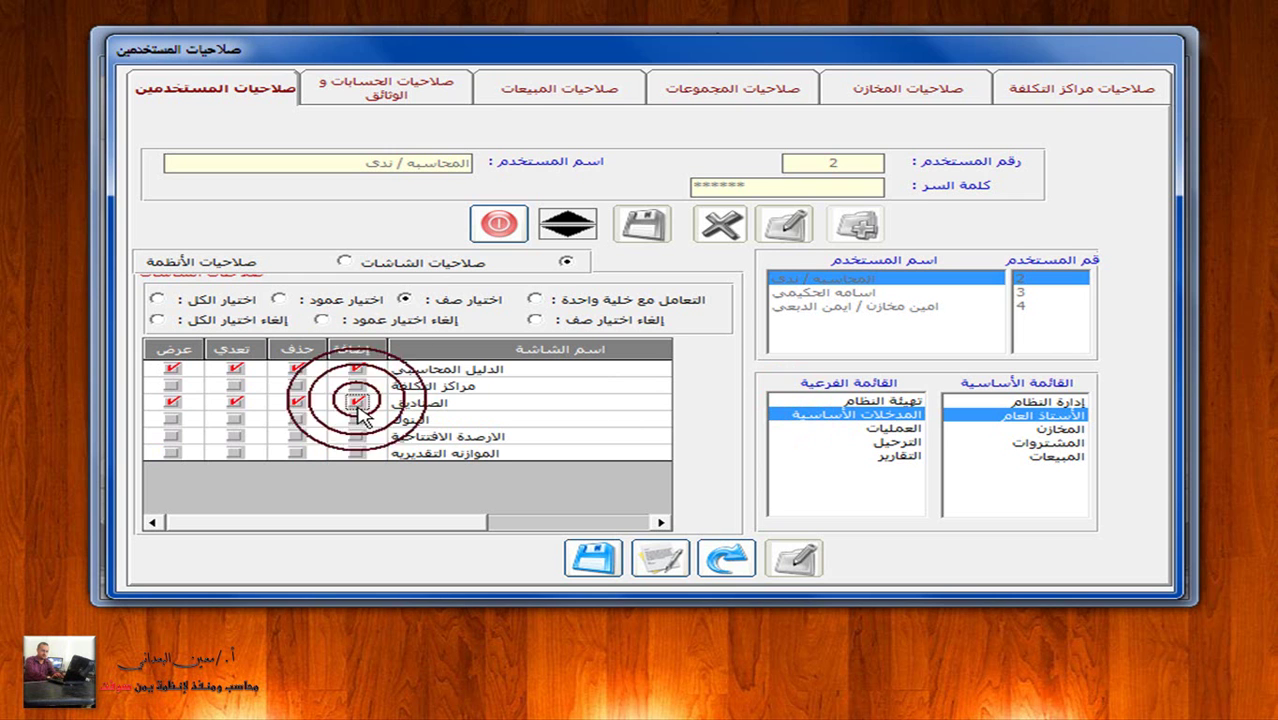
click(358, 420)
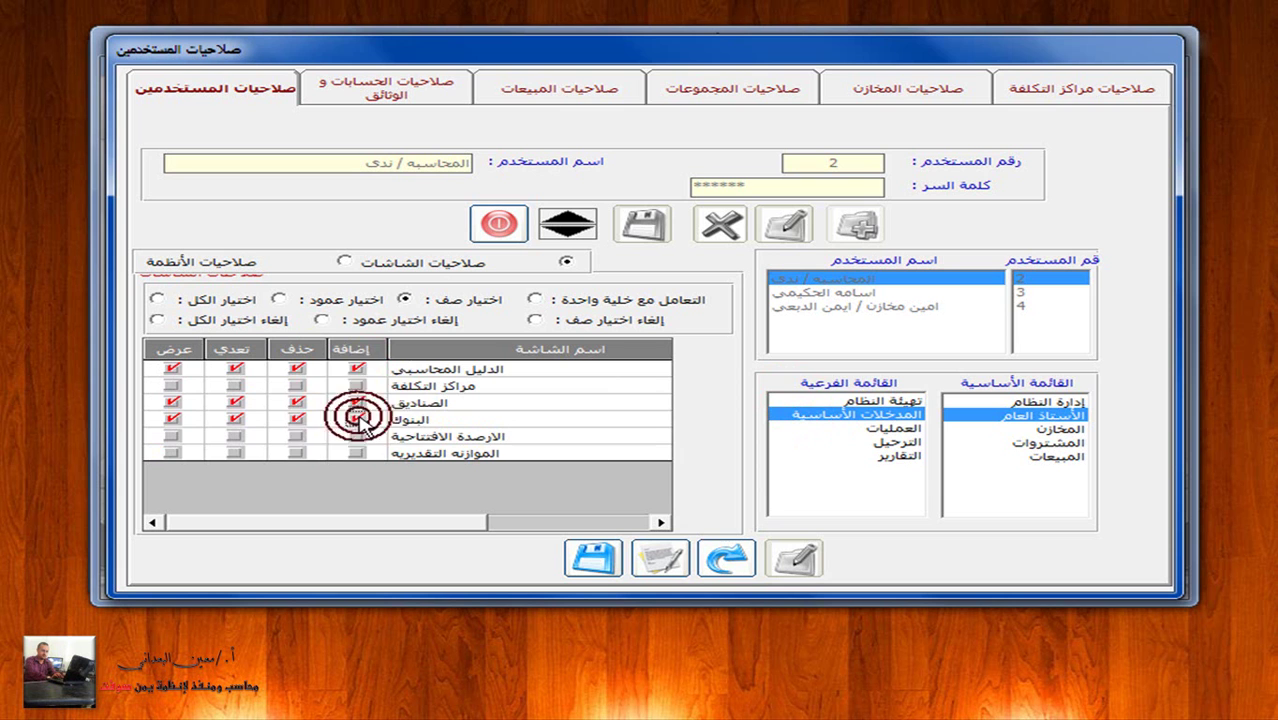
click(889, 443)
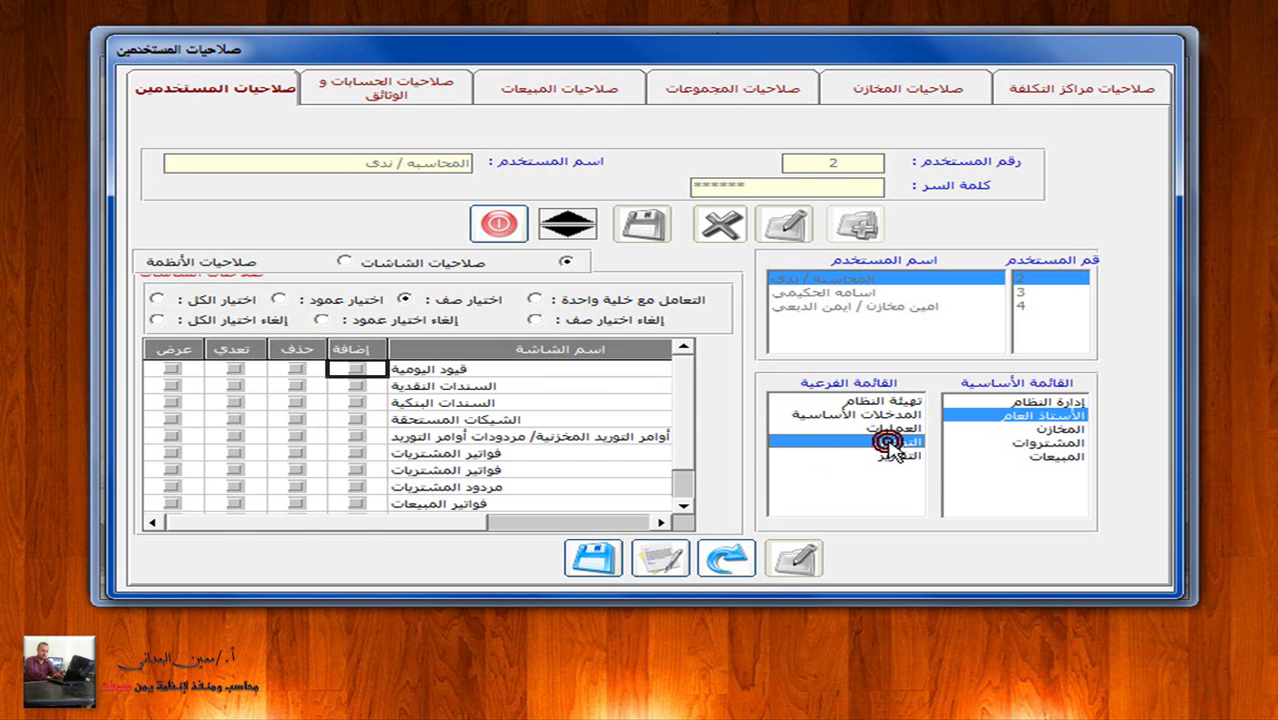
click(157, 300)
click(356, 370)
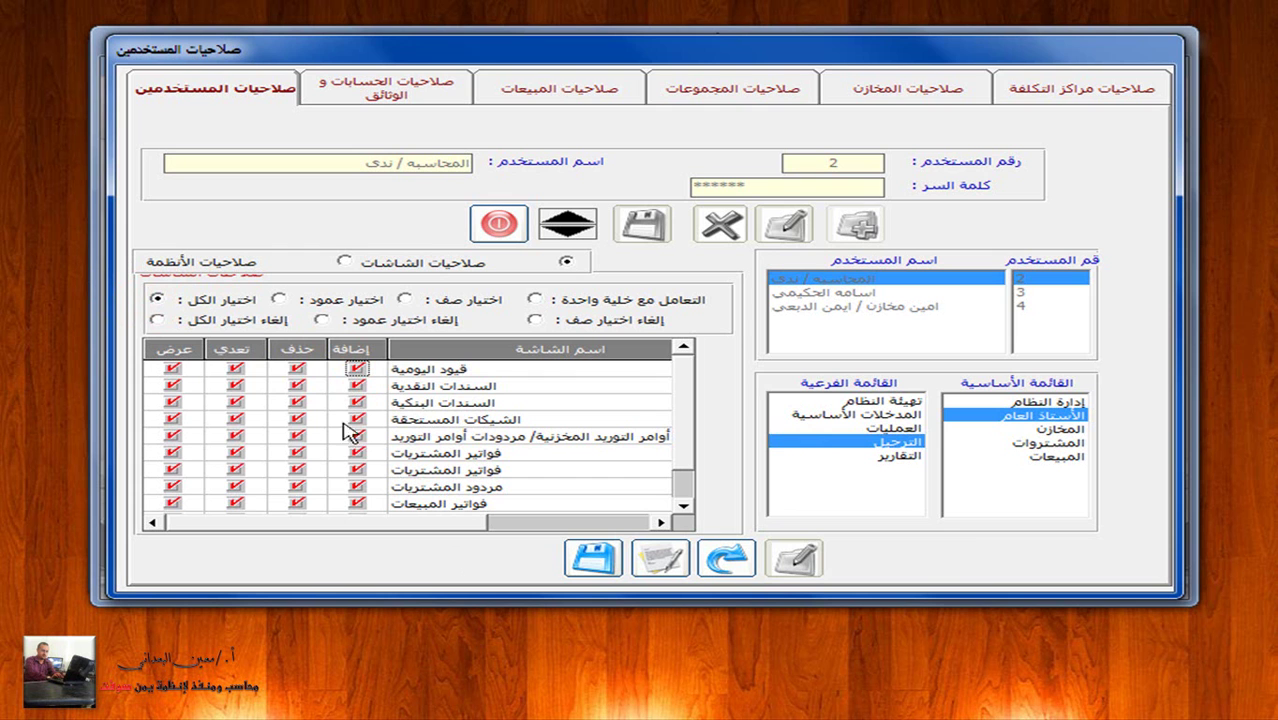
Step: Allow viewing of all reports and save user 2's permissions
click(882, 456)
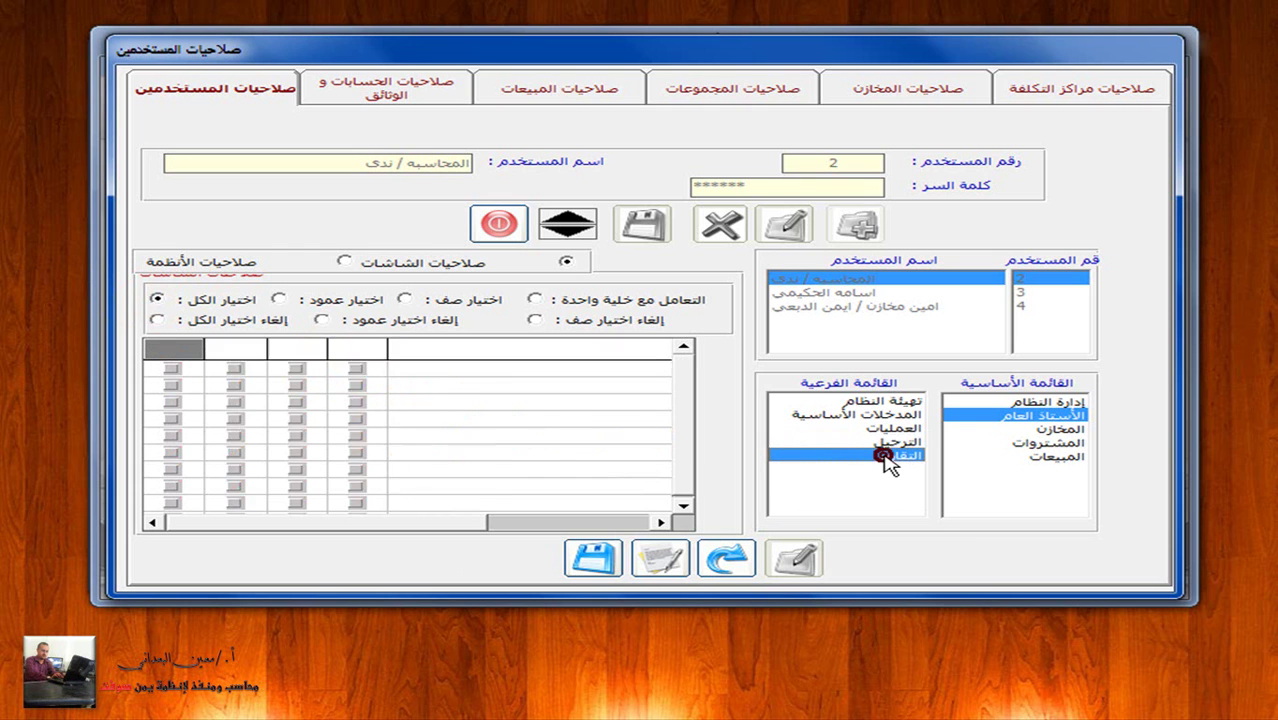
click(172, 370)
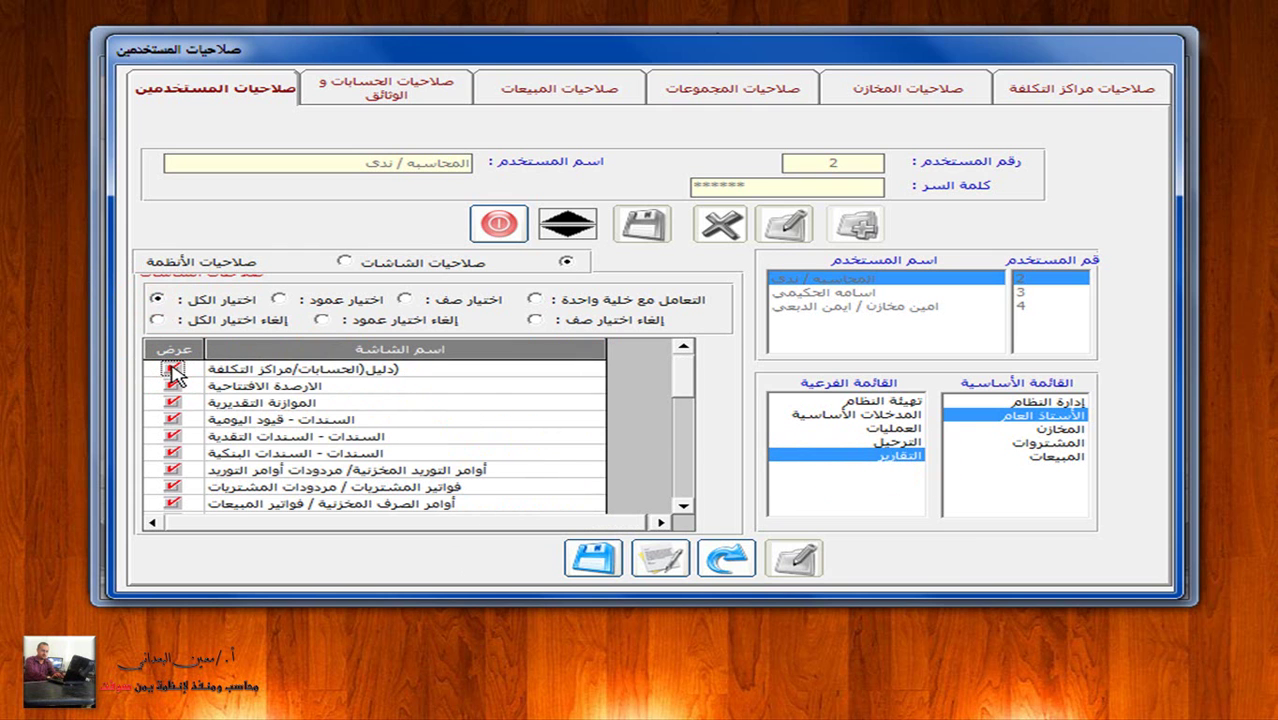
click(591, 556)
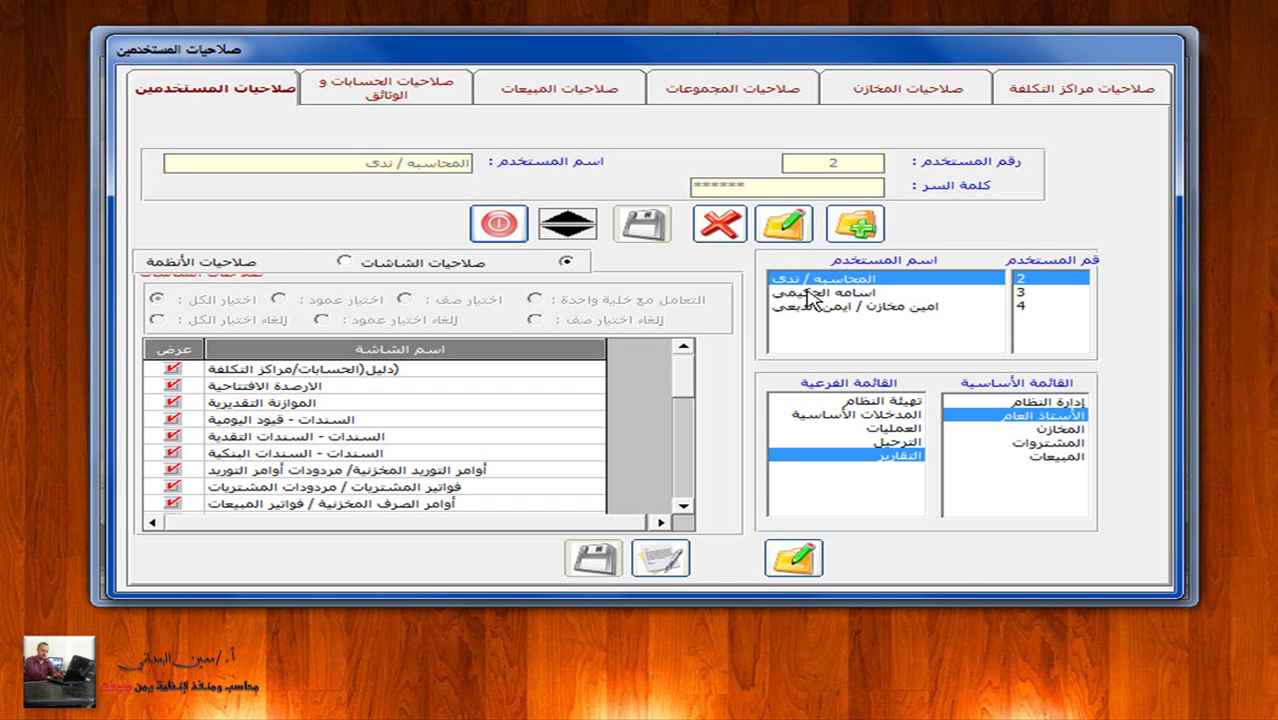
Step: Close User Permissions, leave Administration and log out of the administrator account
click(507, 228)
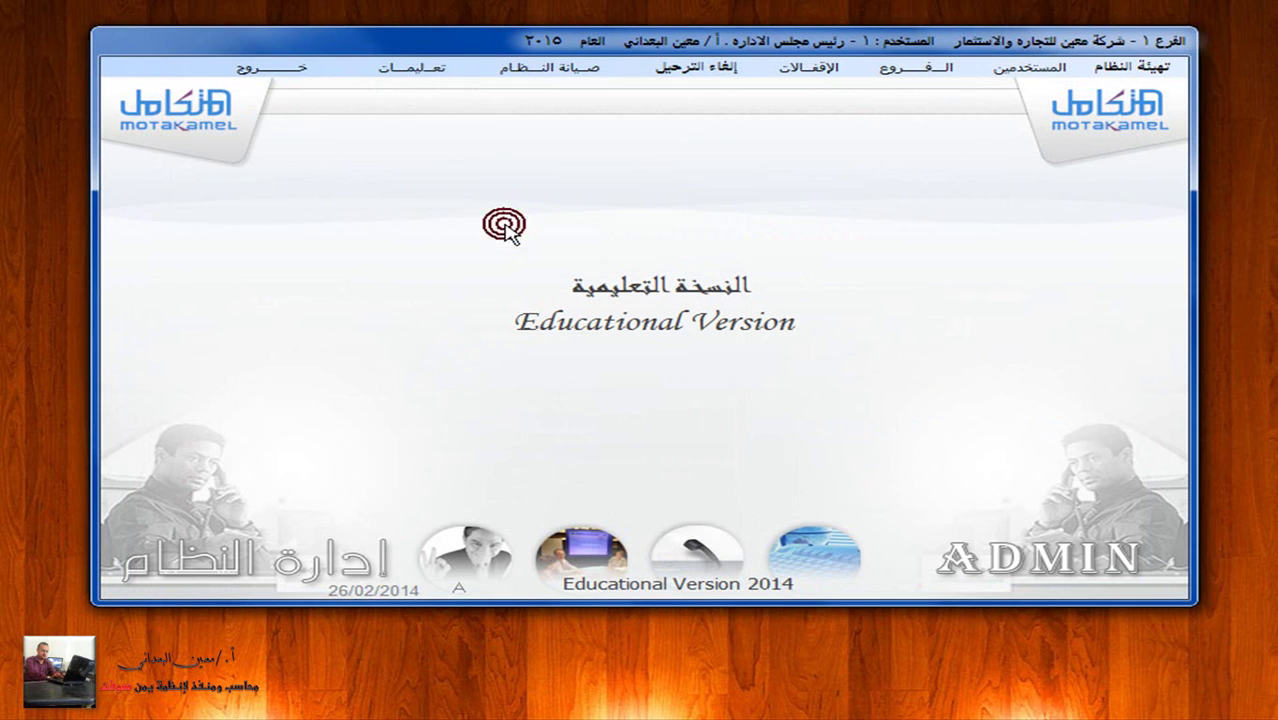
click(252, 70)
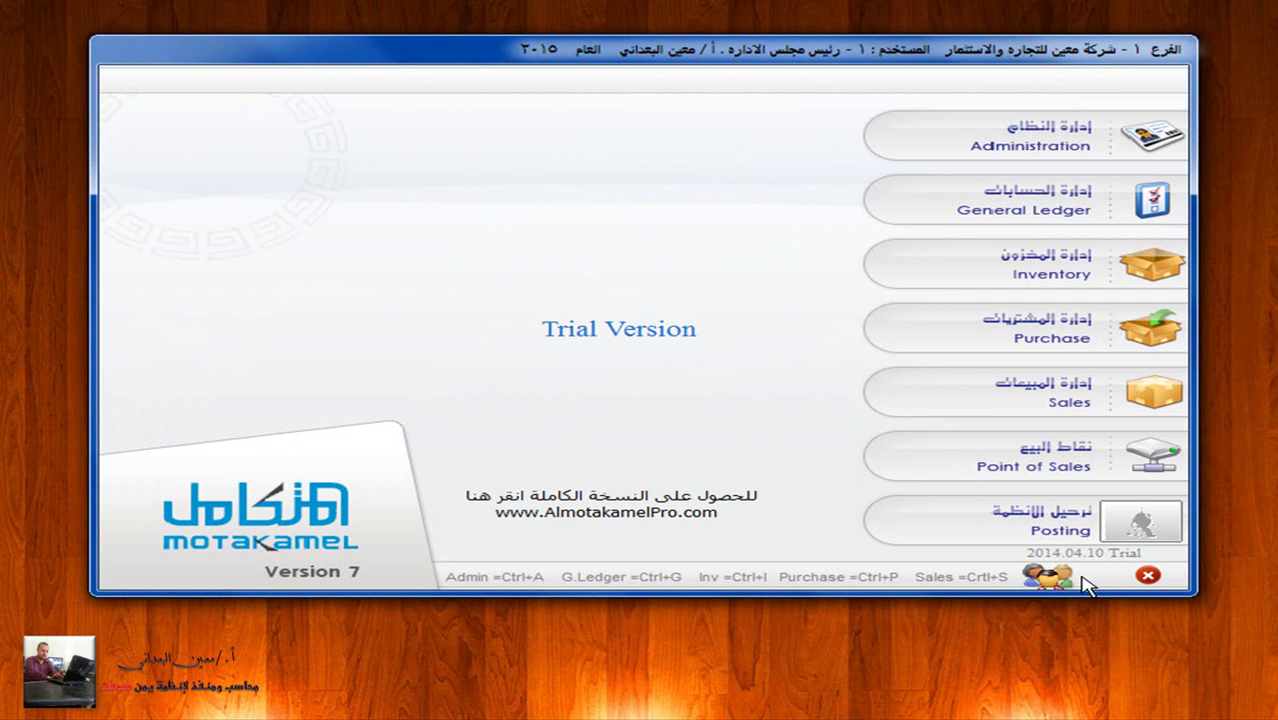
click(1063, 585)
click(693, 408)
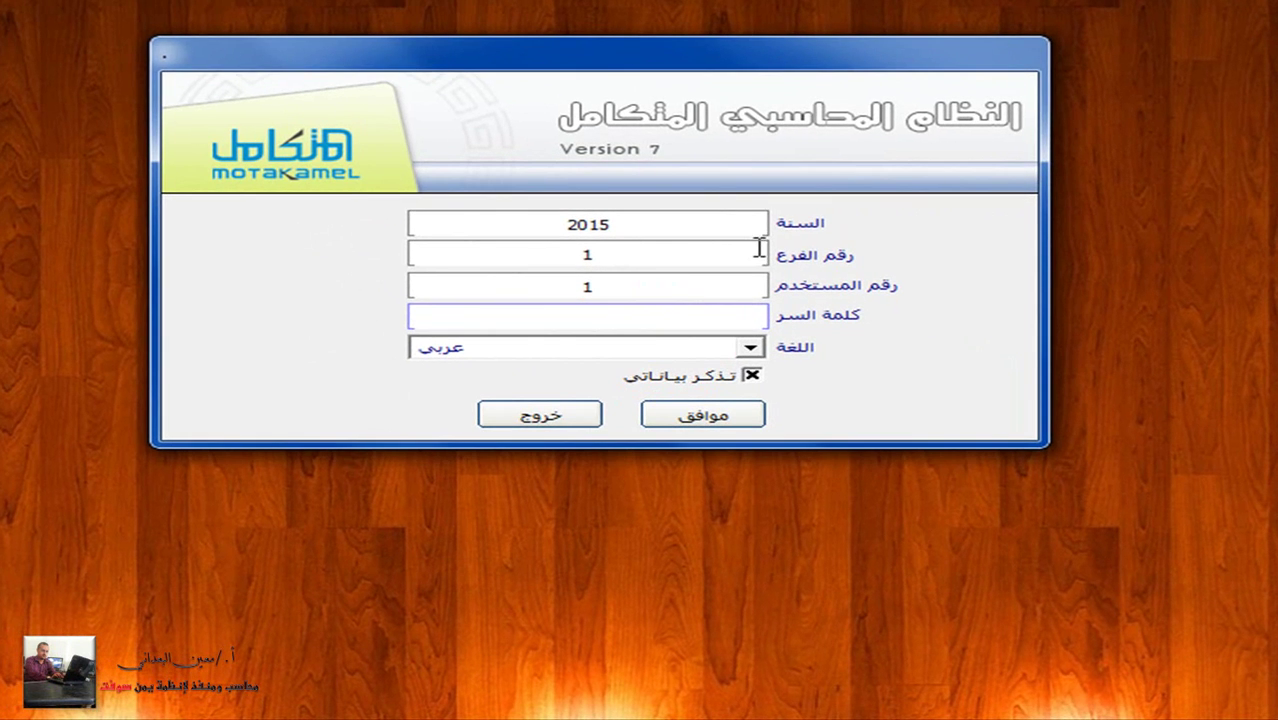
Step: Sign in as user 2 with its password
double_click(680, 290)
text(**)
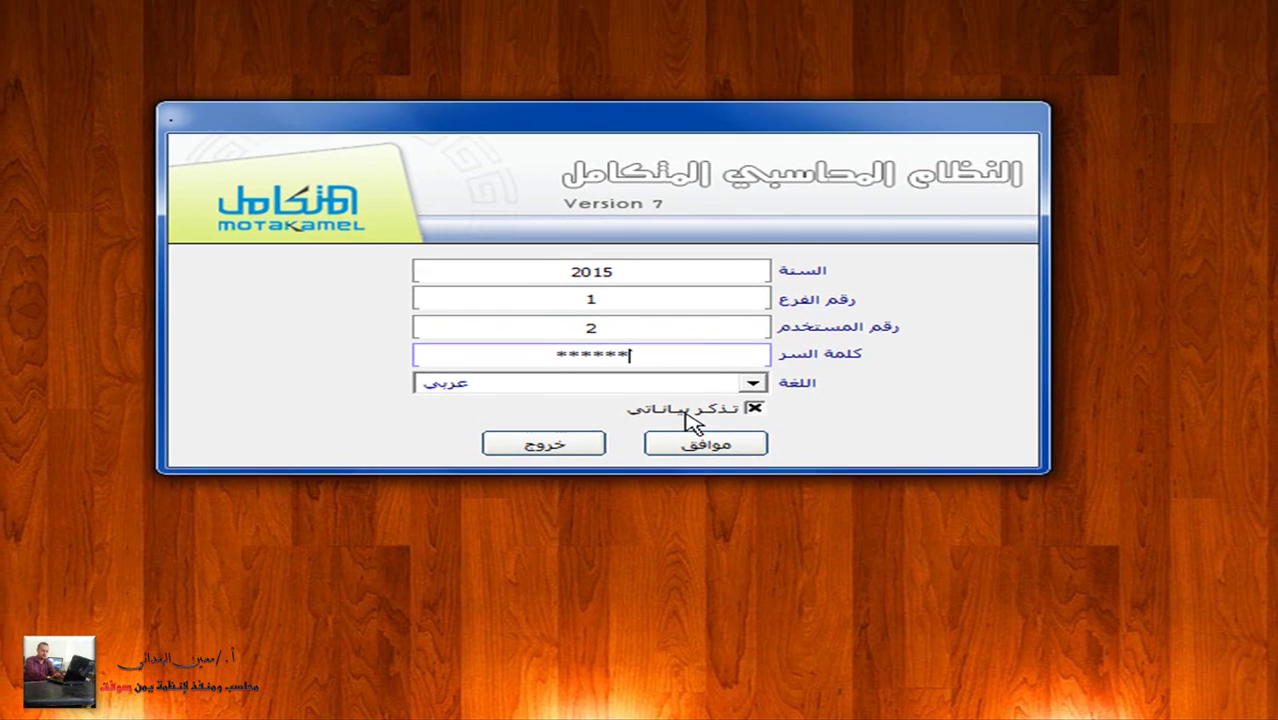
click(703, 414)
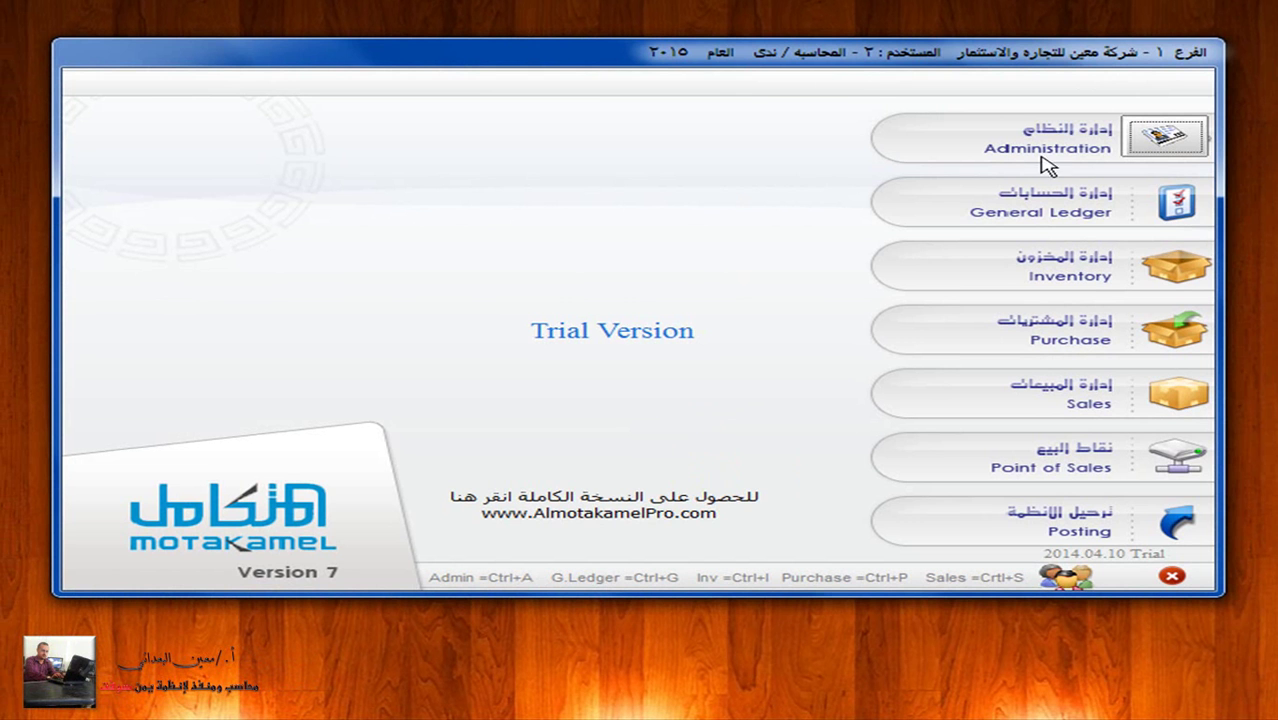
click(1175, 205)
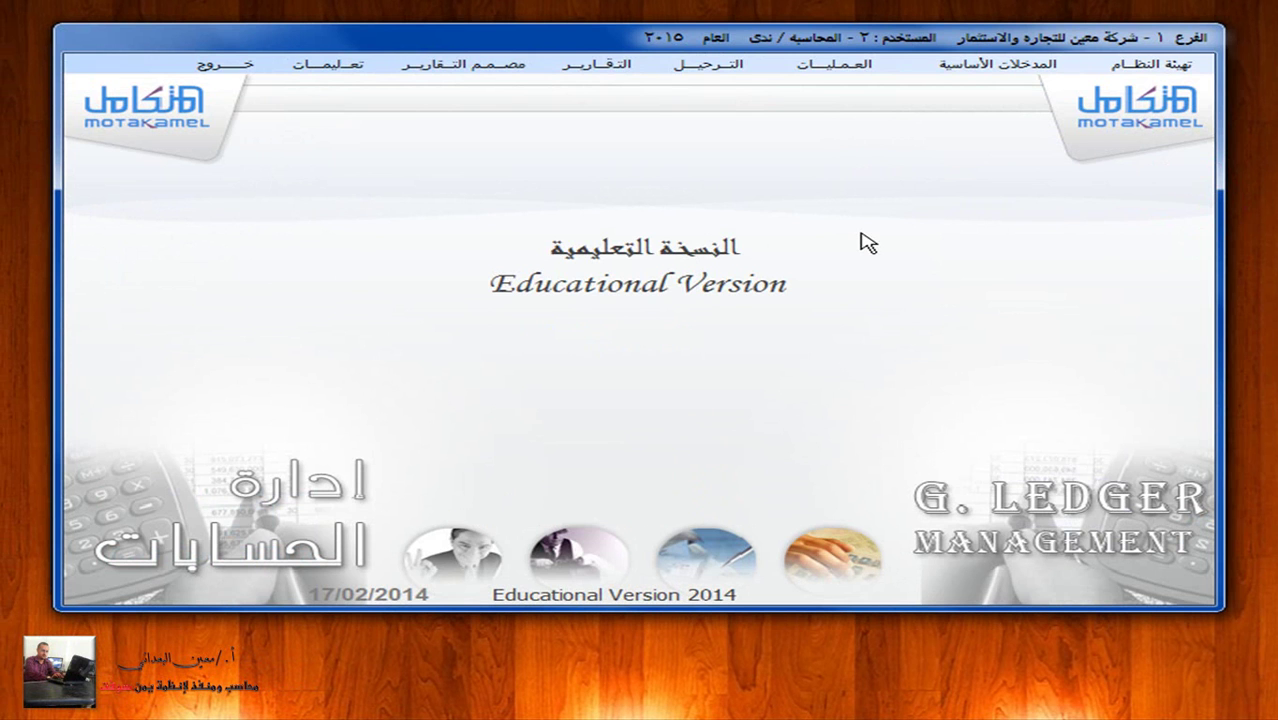
click(835, 64)
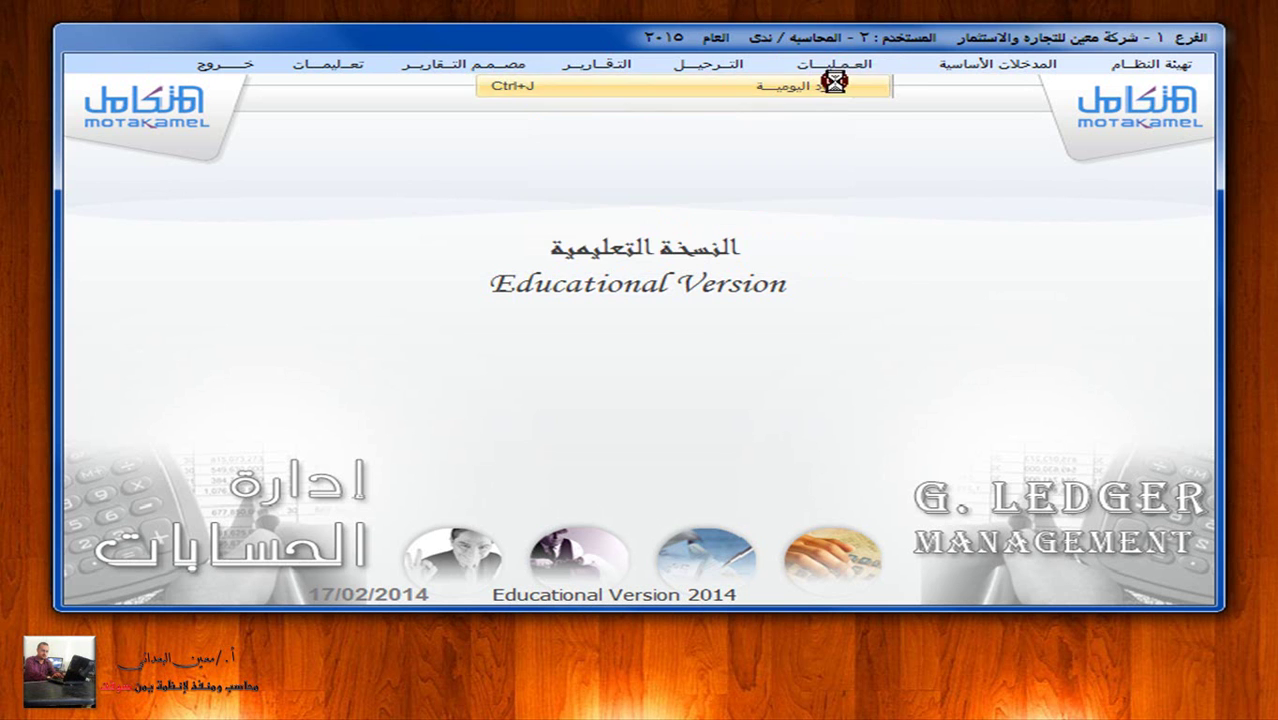
click(836, 86)
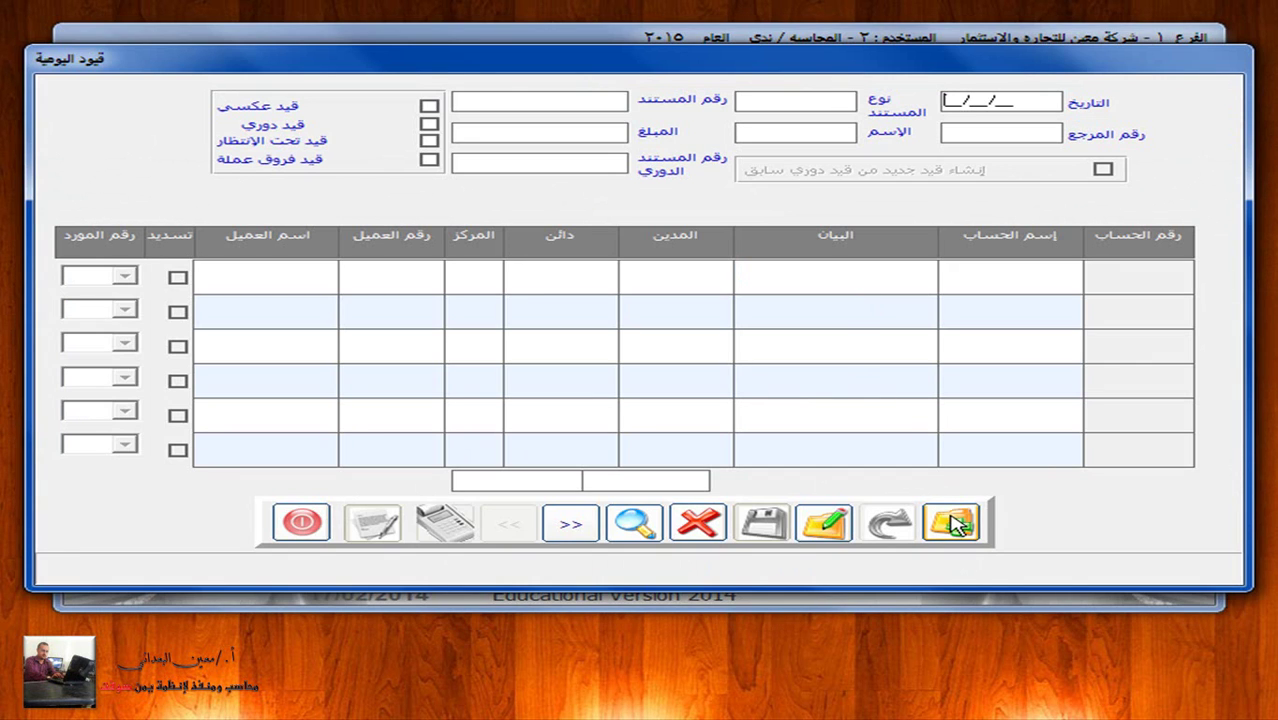
click(951, 522)
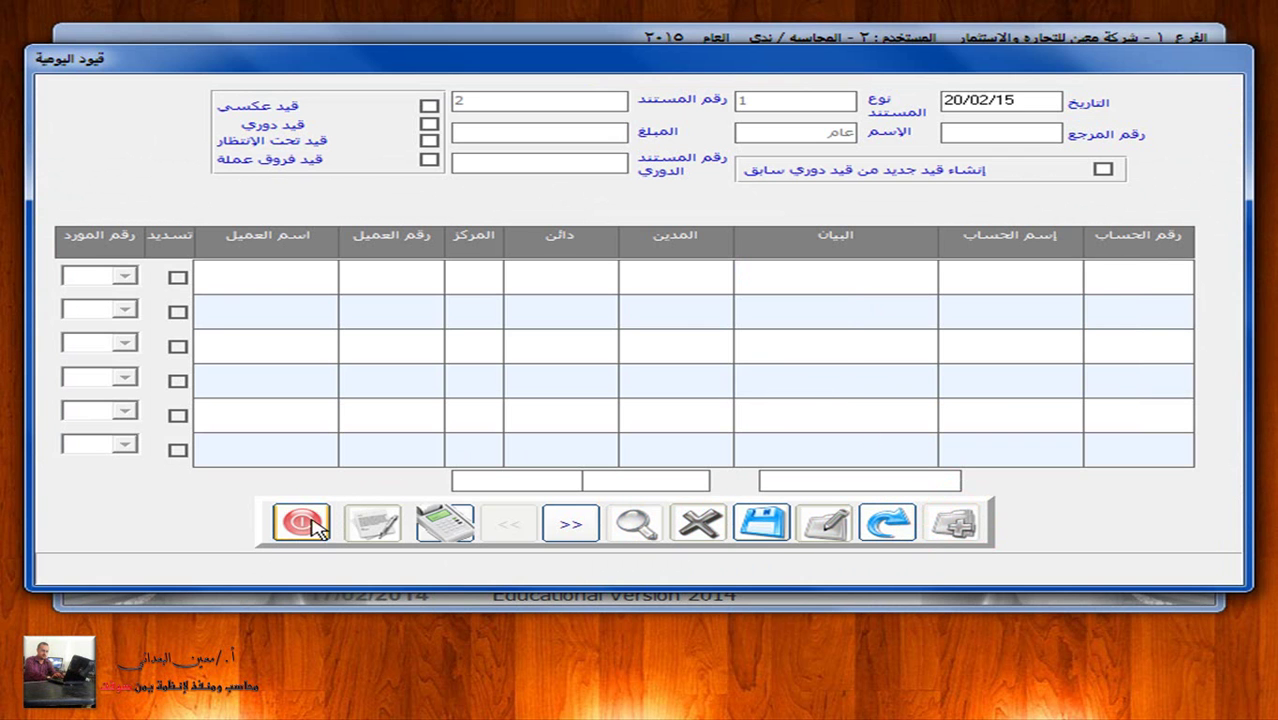
click(315, 527)
click(710, 397)
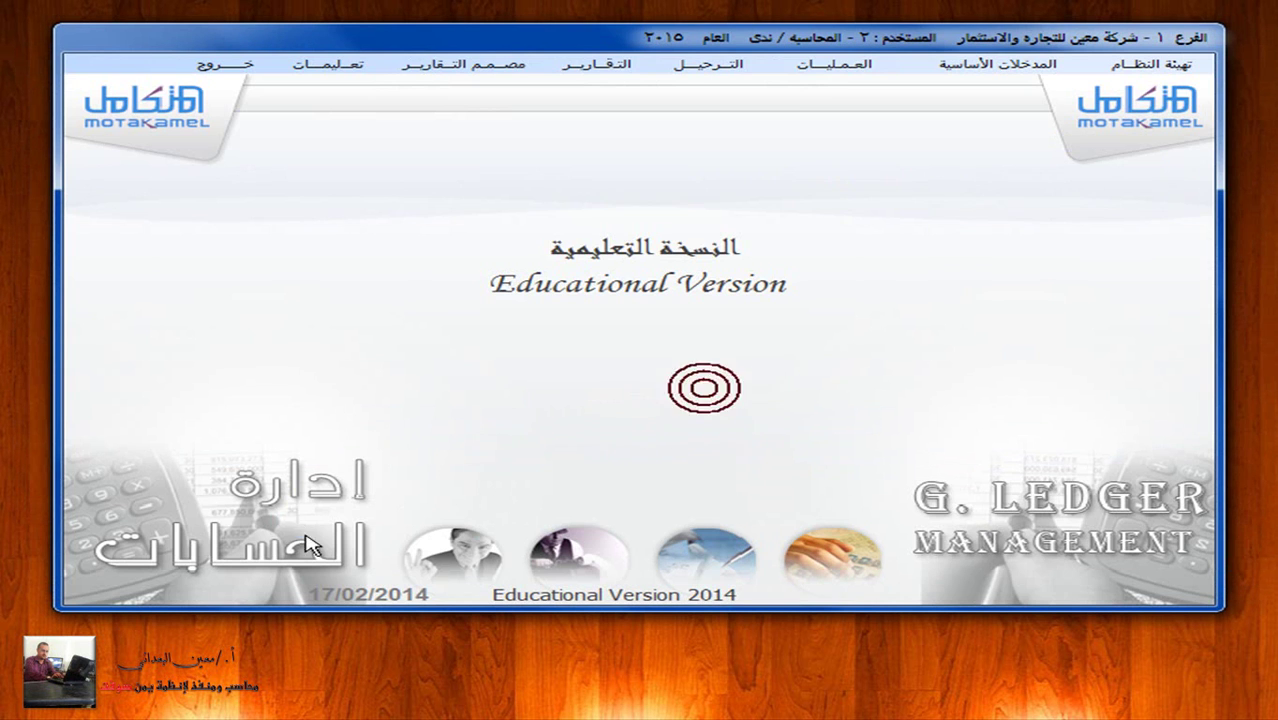
click(826, 64)
click(810, 111)
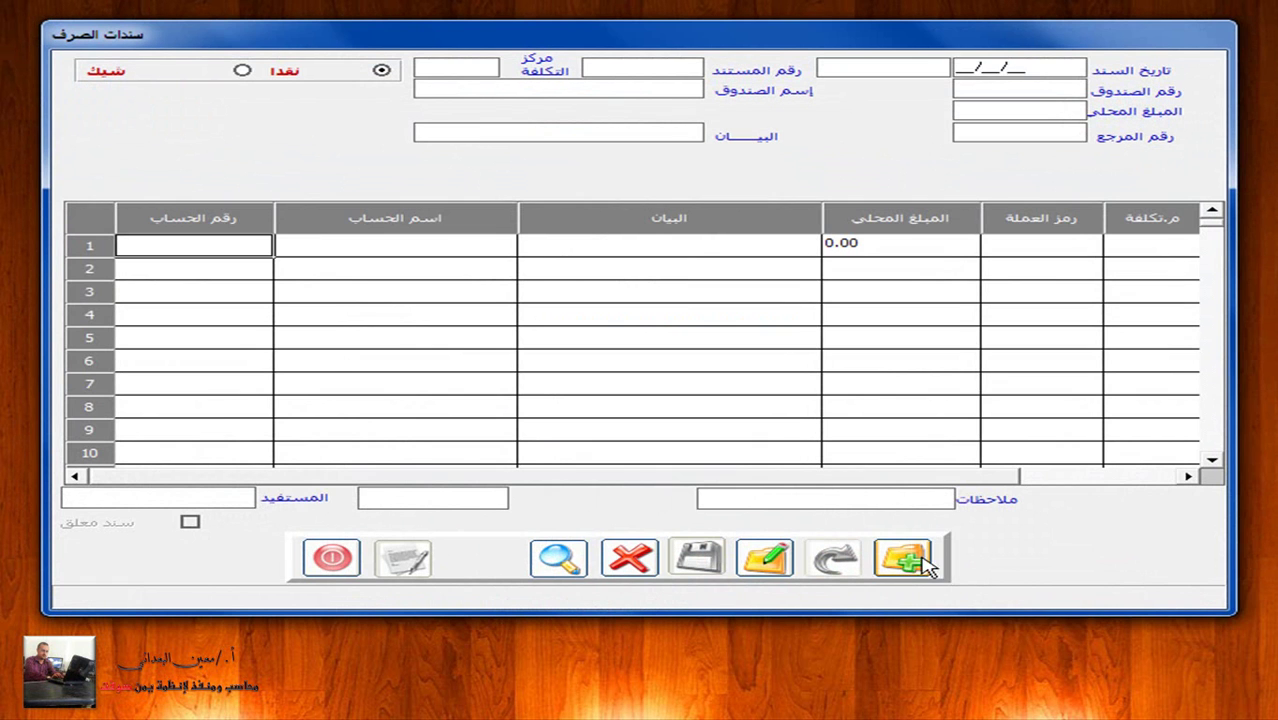
click(907, 557)
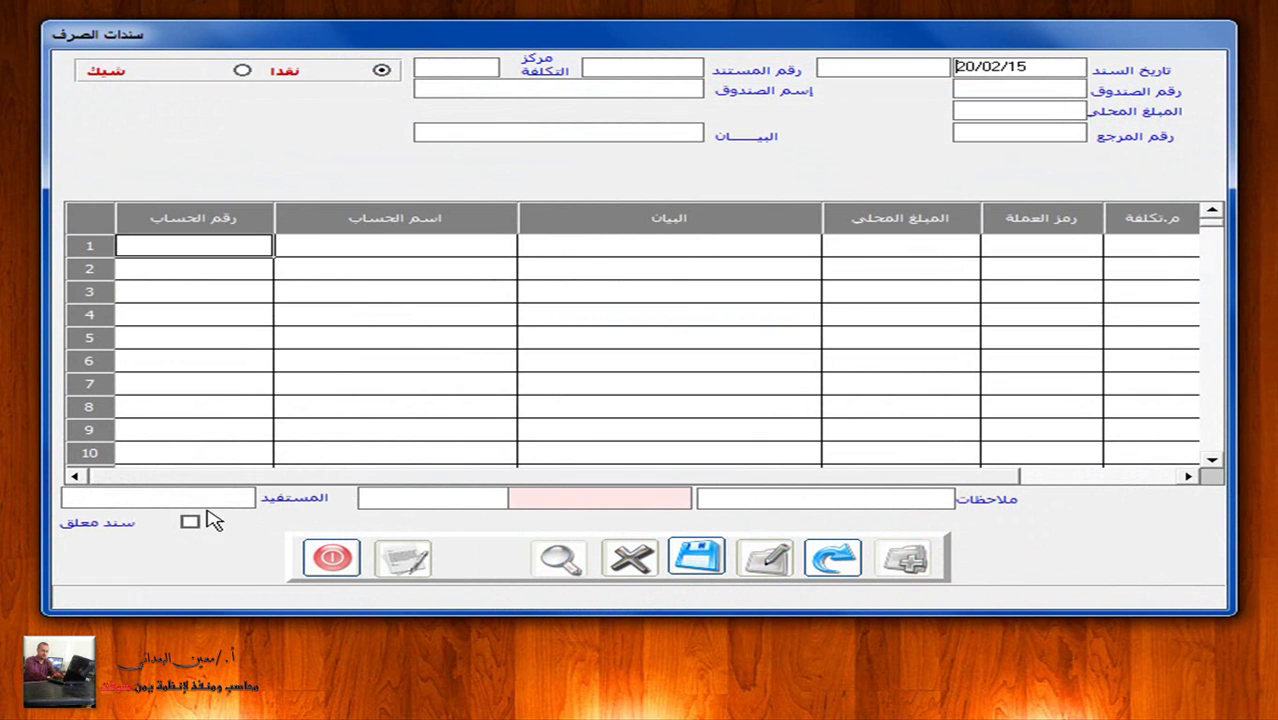
click(332, 557)
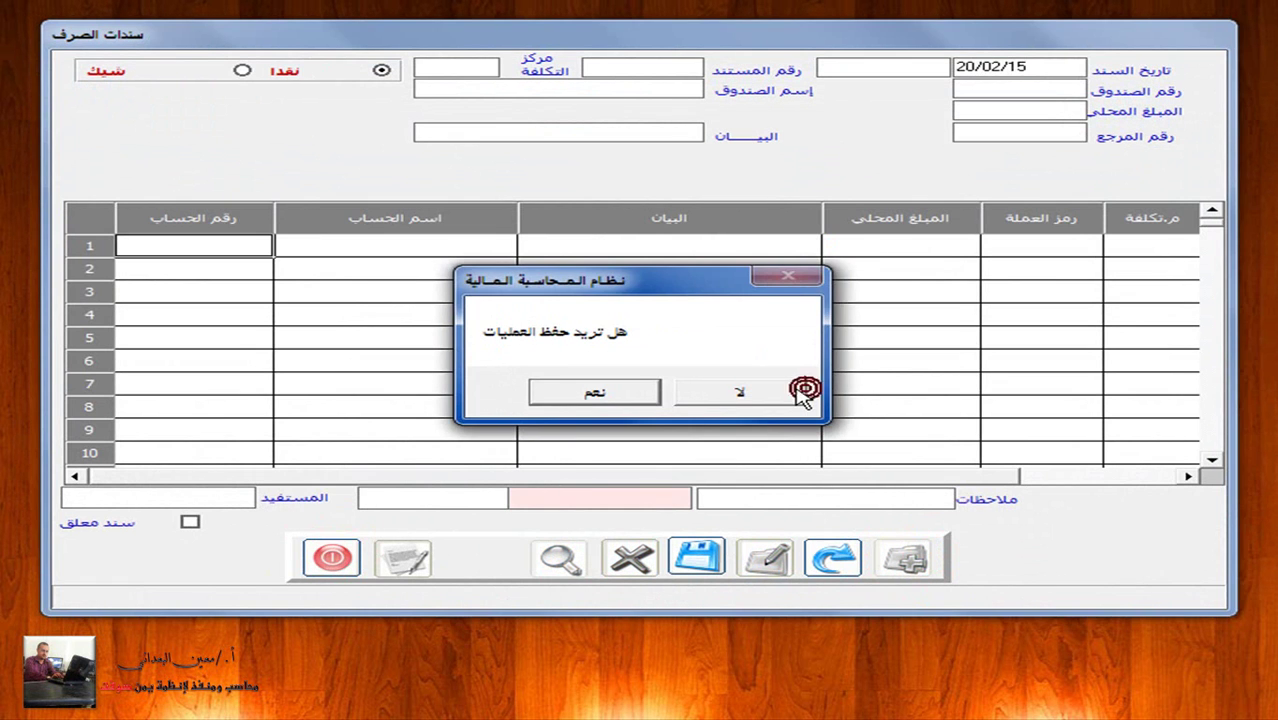
click(804, 393)
click(230, 66)
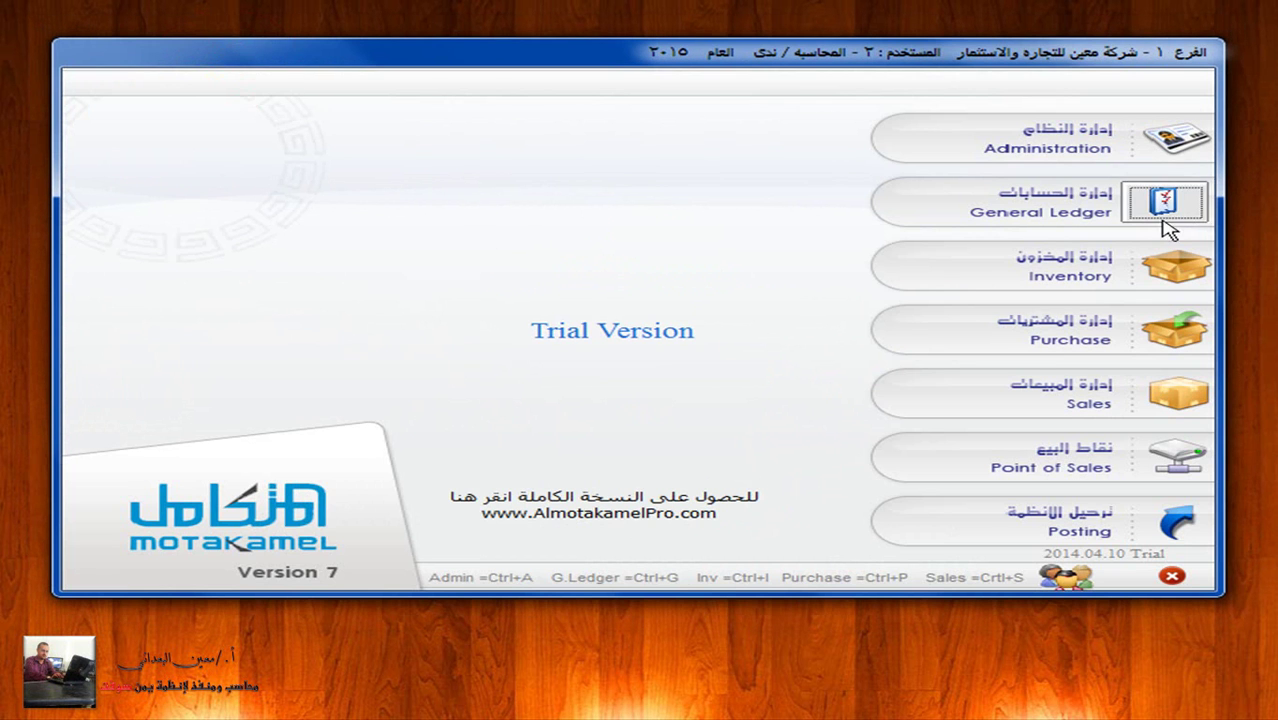
Step: Try the first Inventory operation, get the not-authorized refusal, and return to the launcher
click(1163, 262)
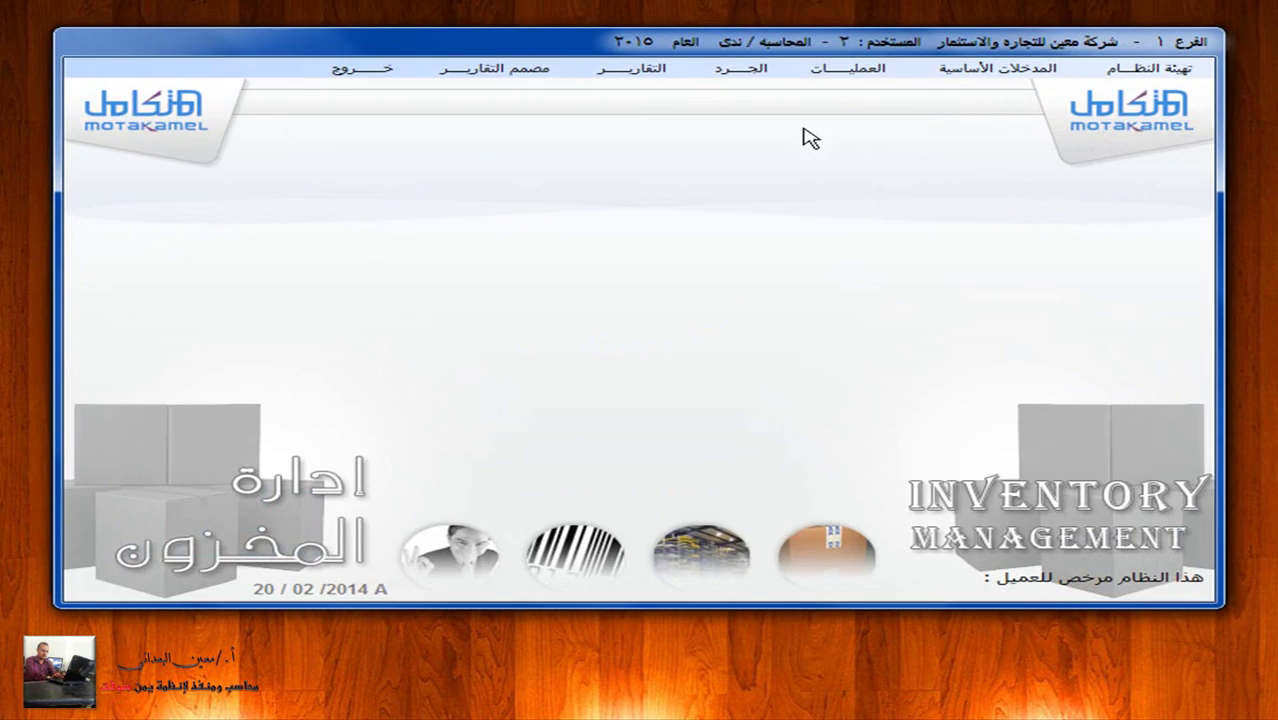
click(826, 67)
click(826, 90)
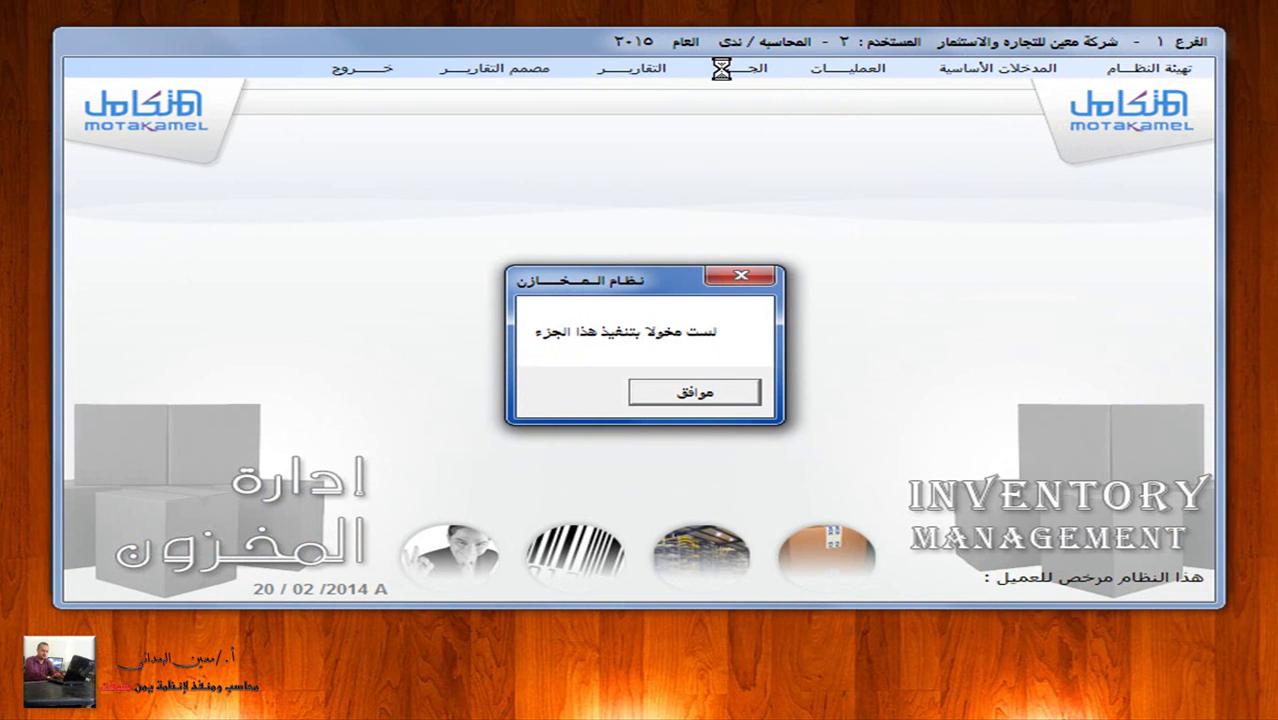
click(693, 394)
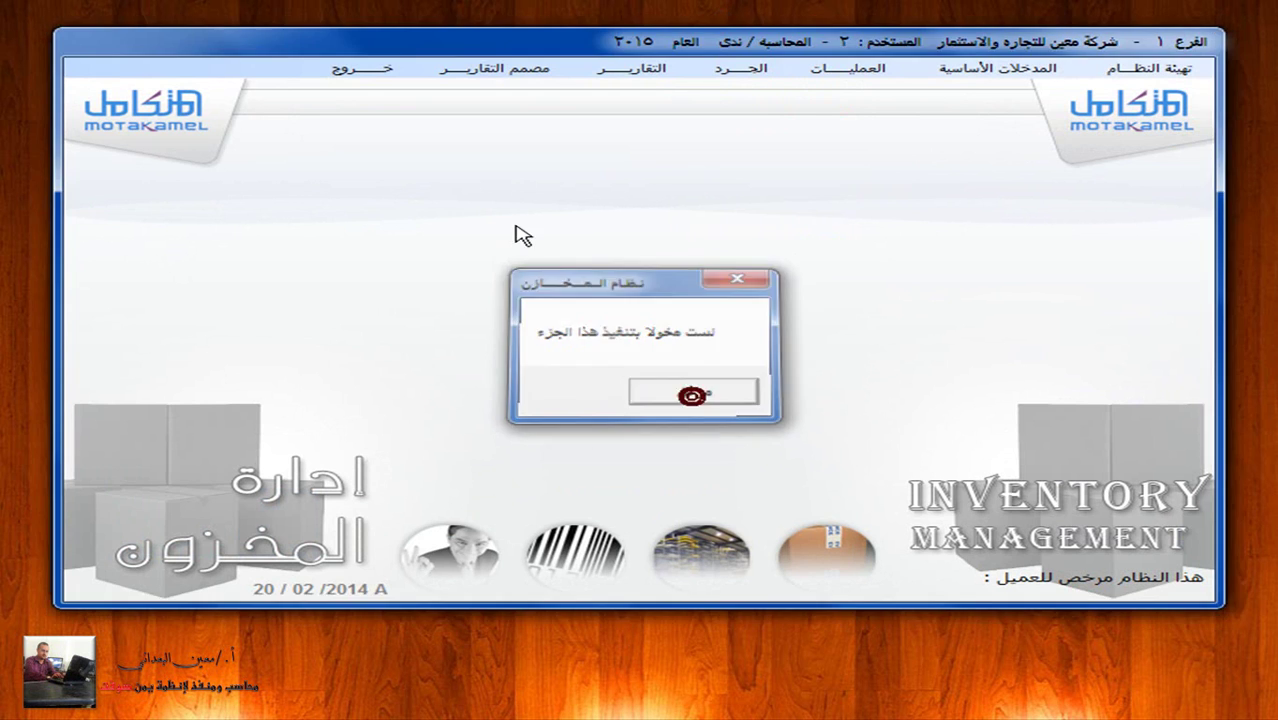
click(363, 68)
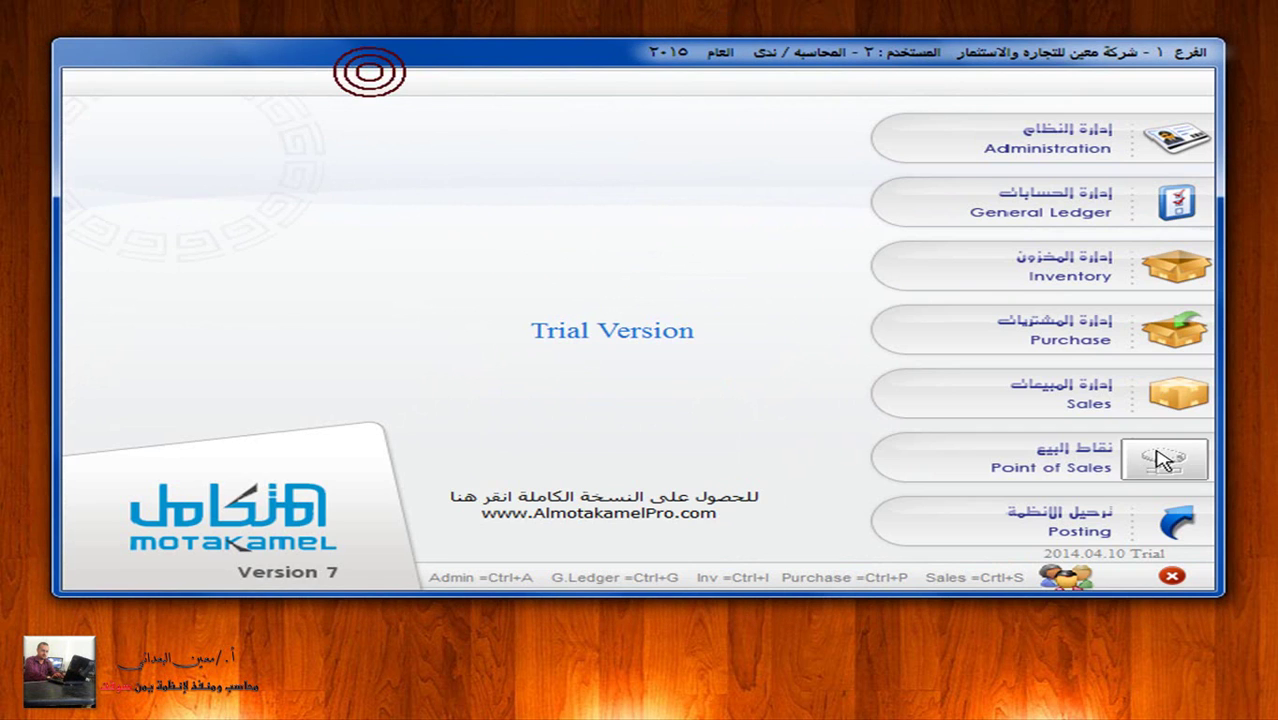
Step: Try opening Sales Invoices, dismiss the not-authorized refusal, and exit to the launcher
click(1185, 400)
click(858, 70)
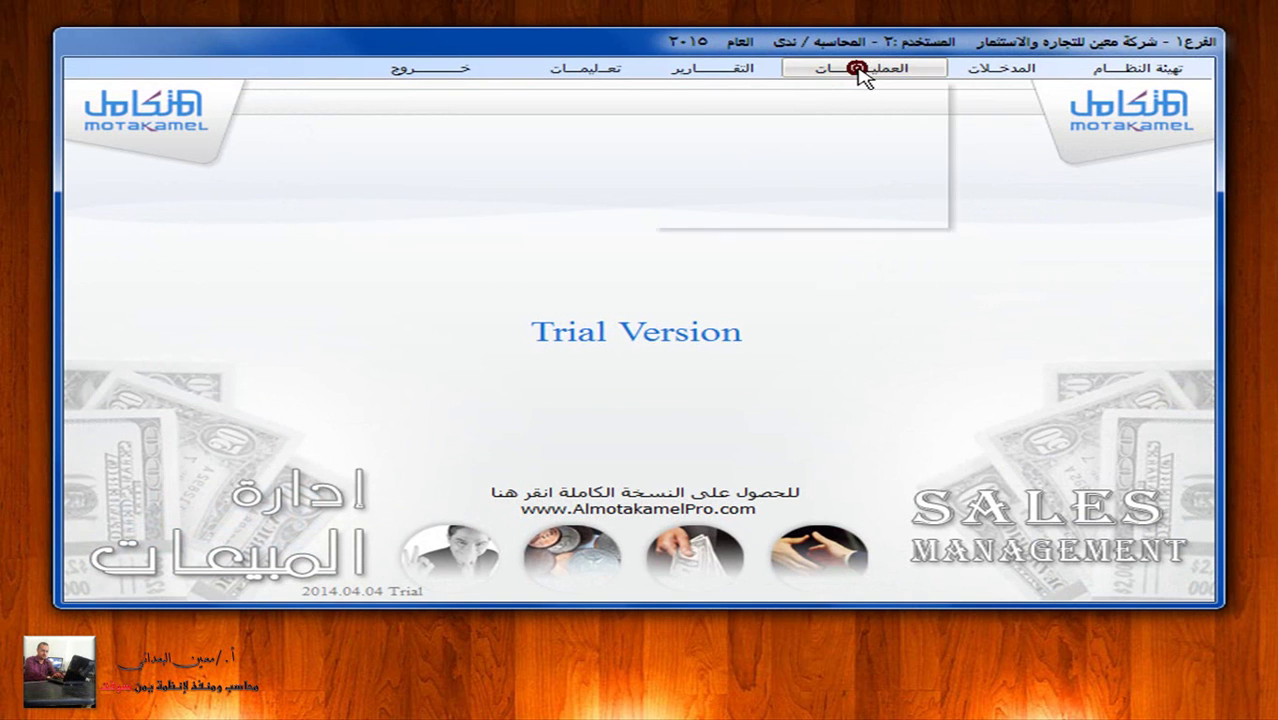
click(847, 163)
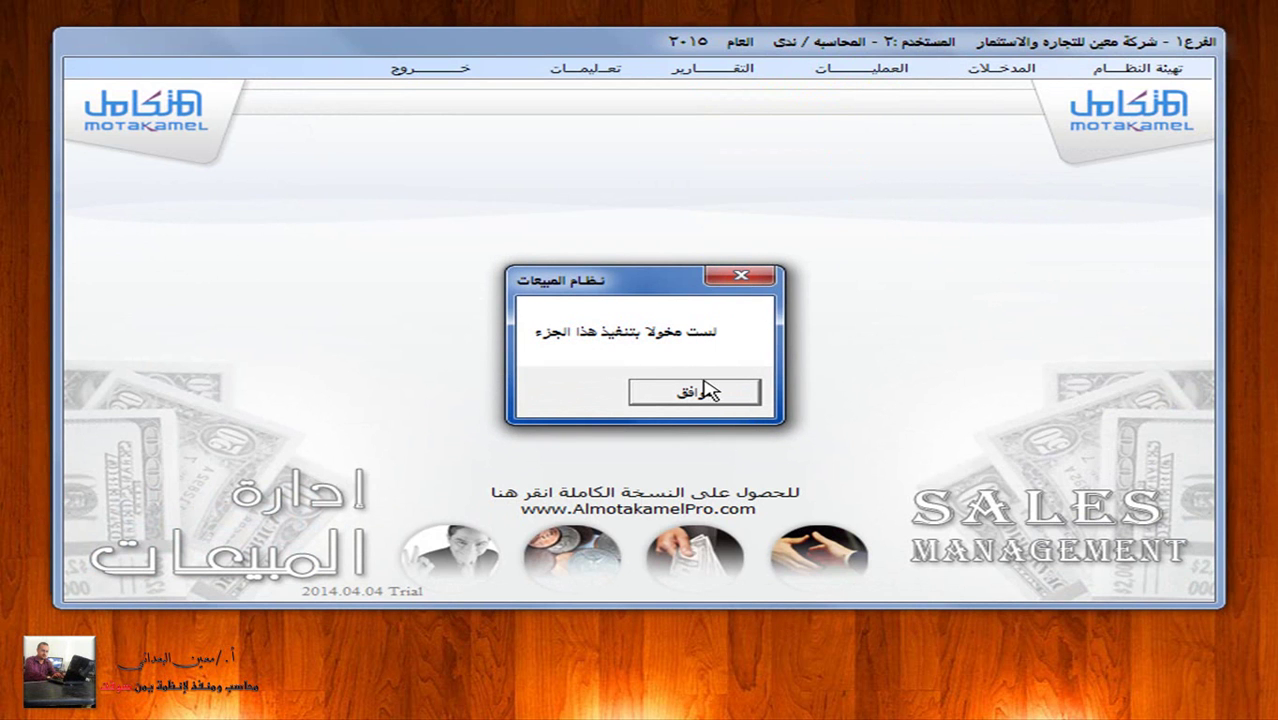
click(697, 393)
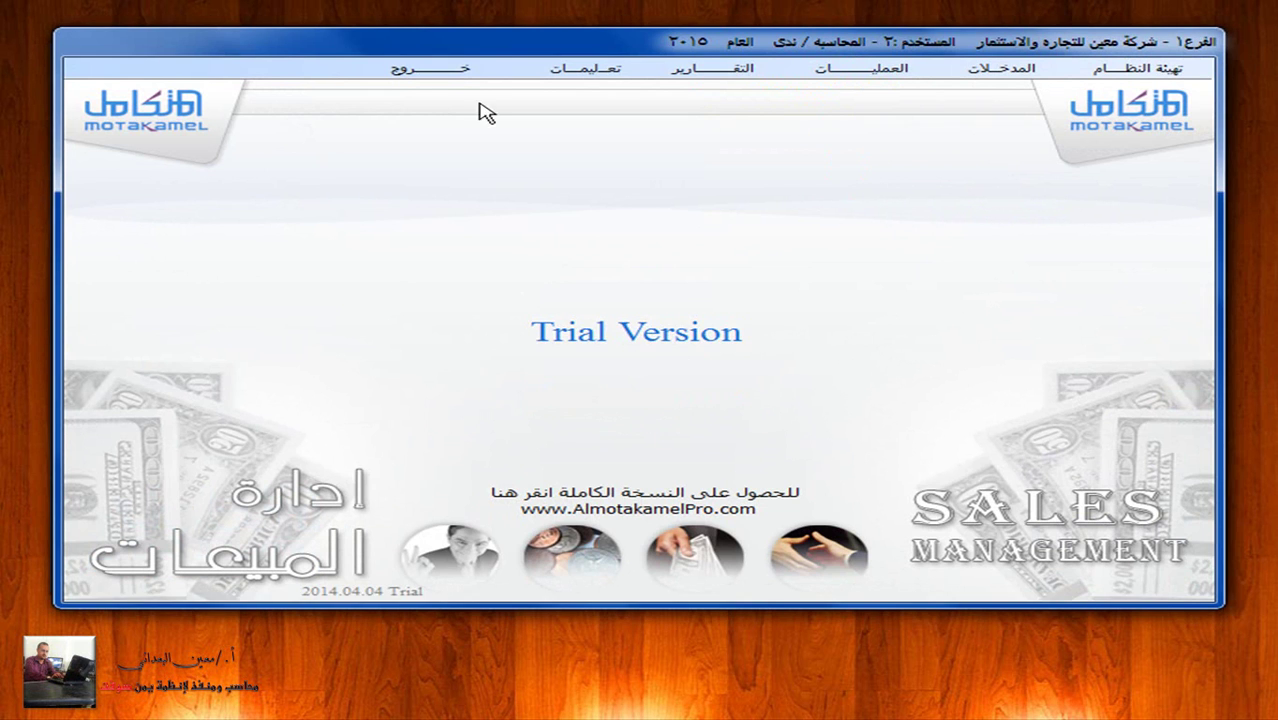
click(421, 70)
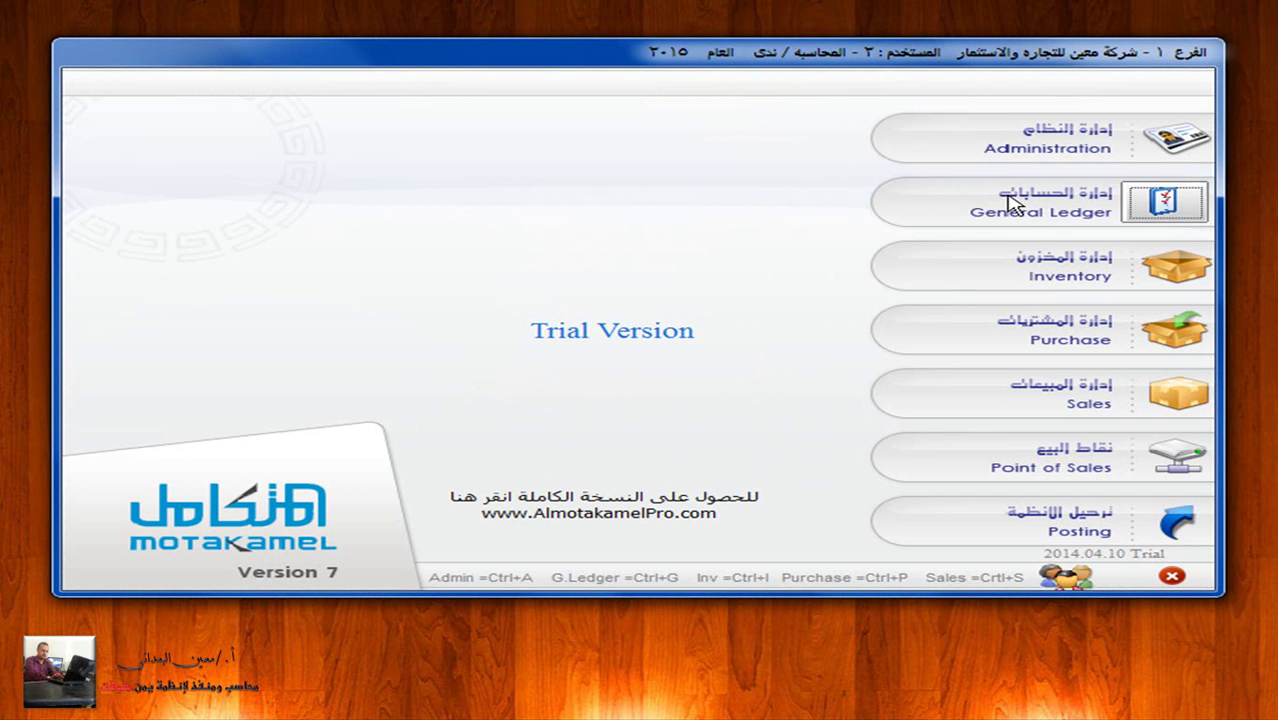
Step: Log out and sign back in as user 1, retrying after a wrong-password error
click(1058, 578)
click(714, 400)
double_click(722, 331)
double_click(722, 354)
text(1)
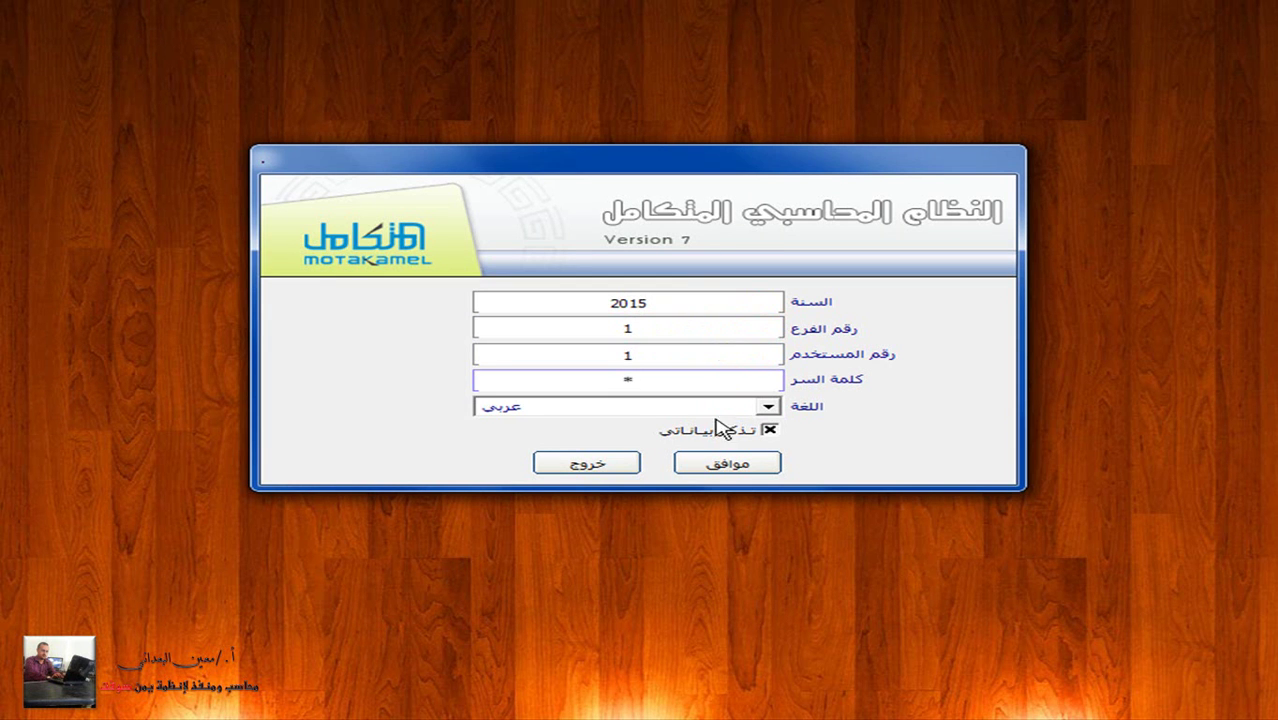
click(736, 466)
click(728, 398)
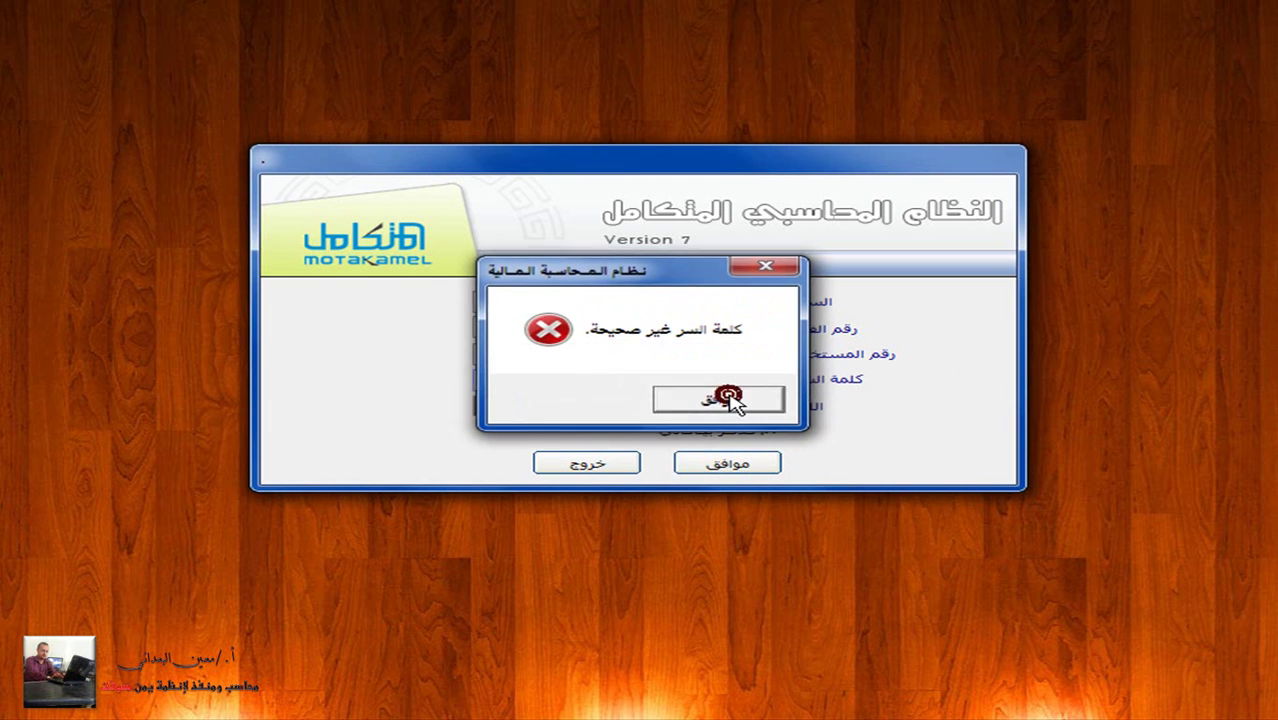
key(Return)
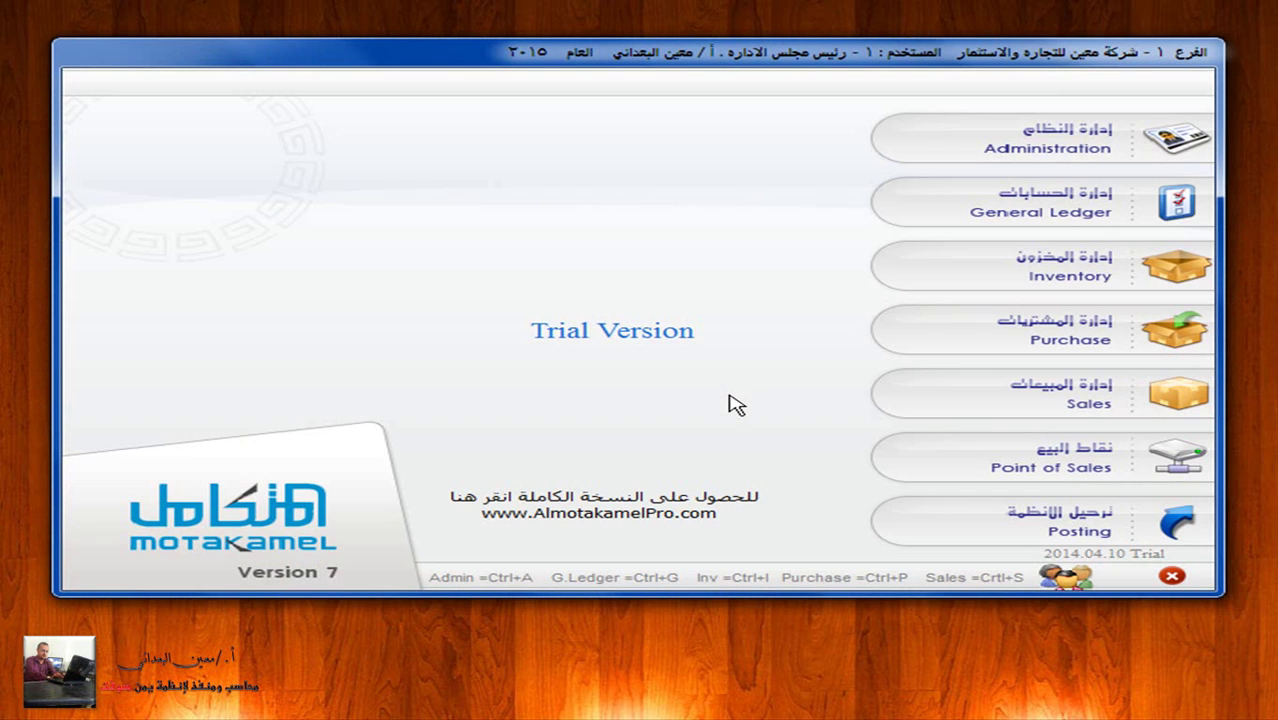
Step: Open Administration > المستخدمين > صلاحيات المستخدمين
click(1166, 138)
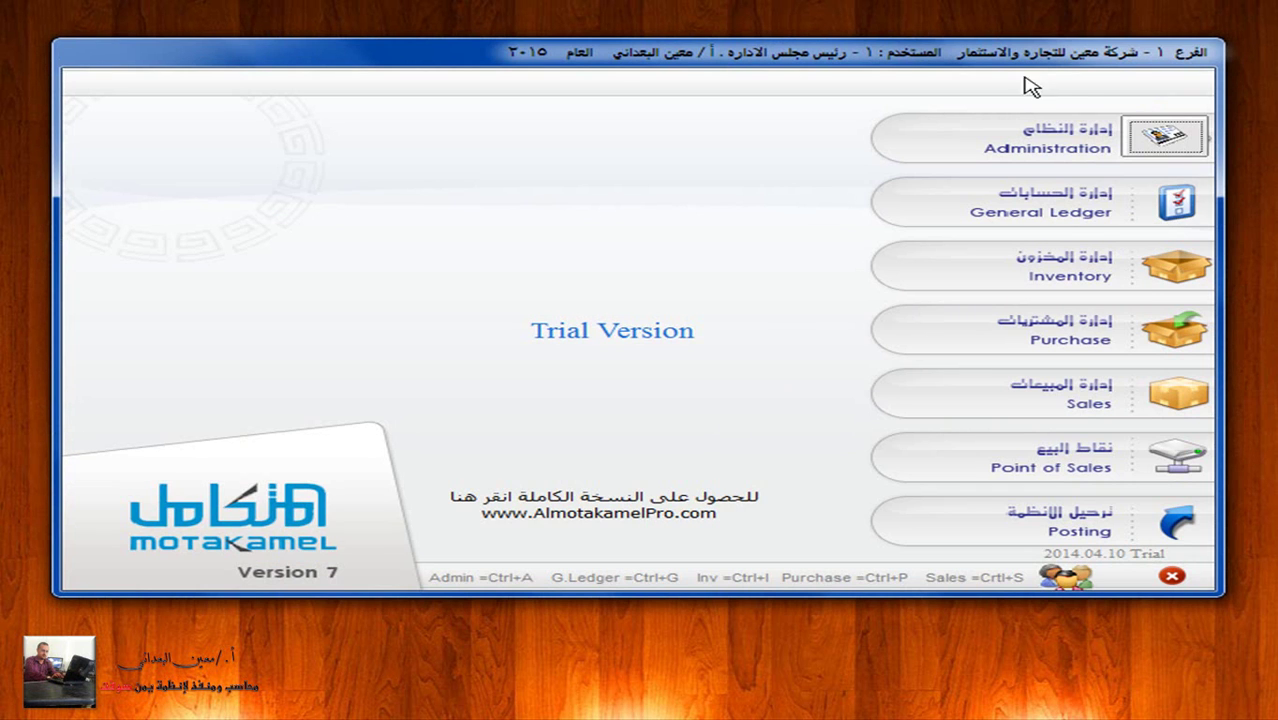
click(1025, 70)
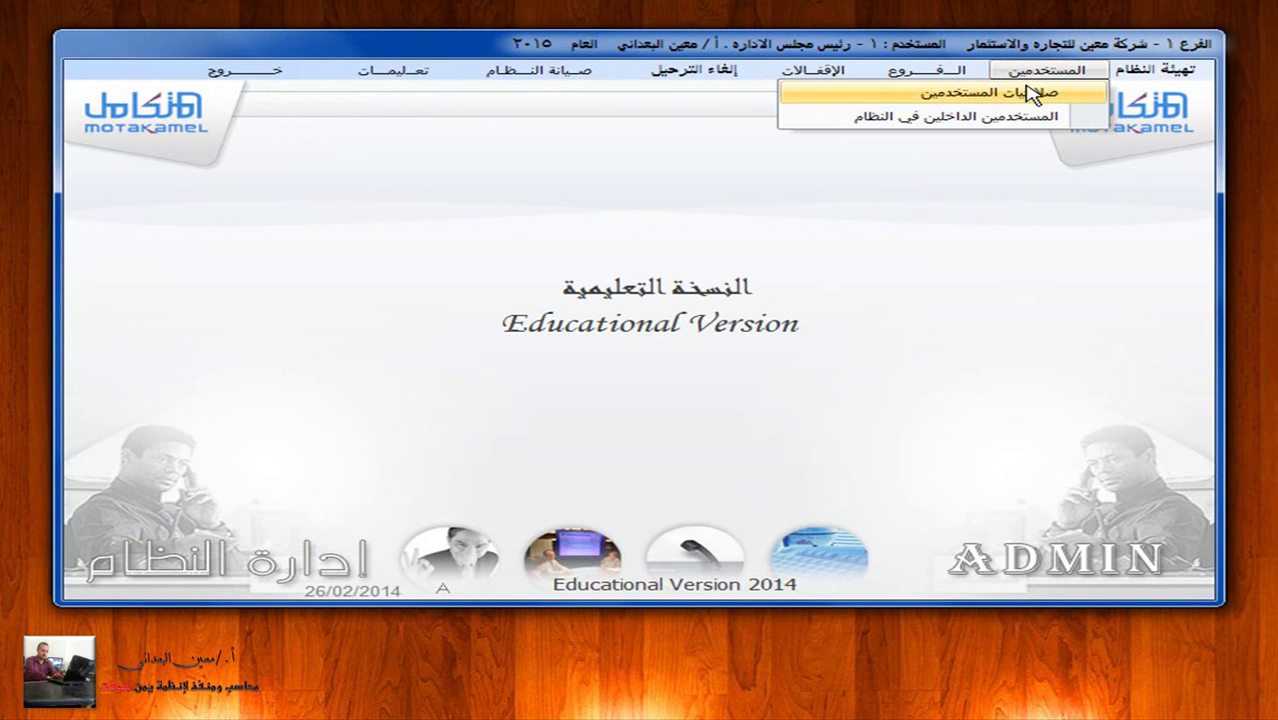
click(1030, 92)
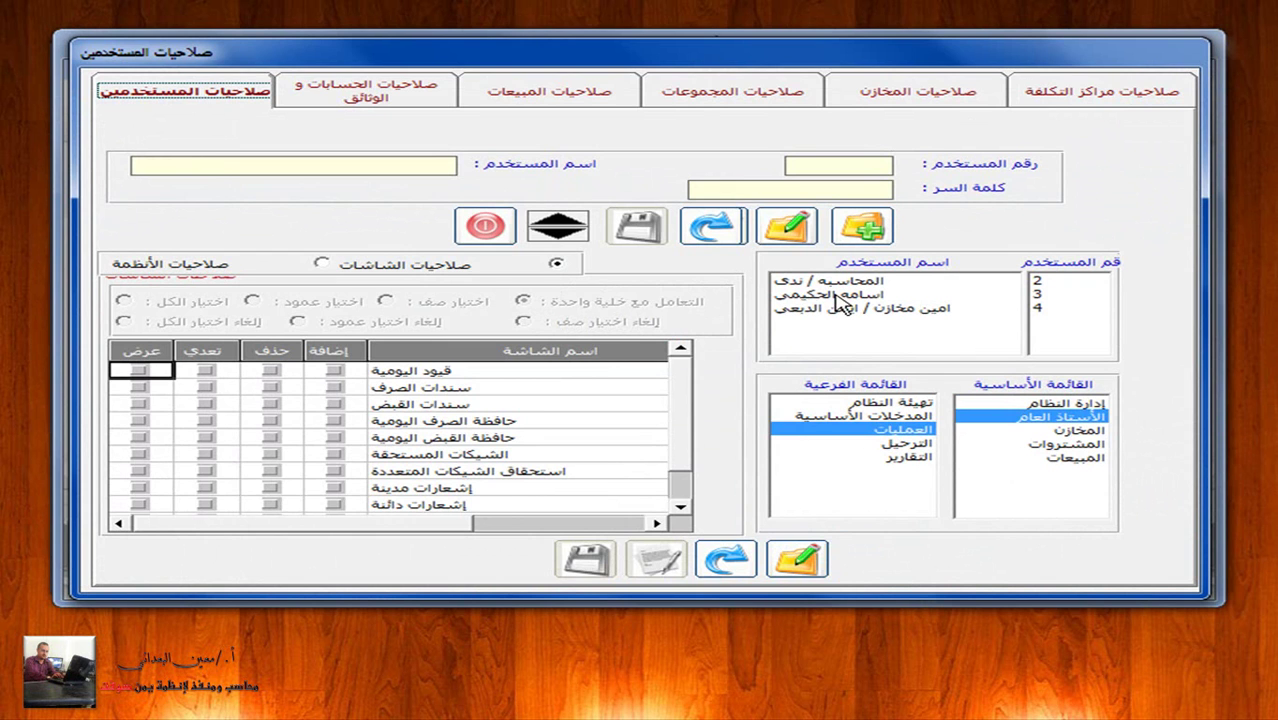
Step: Edit user 3's Sales permissions to allow adding, deleting and viewing sales invoices
click(834, 295)
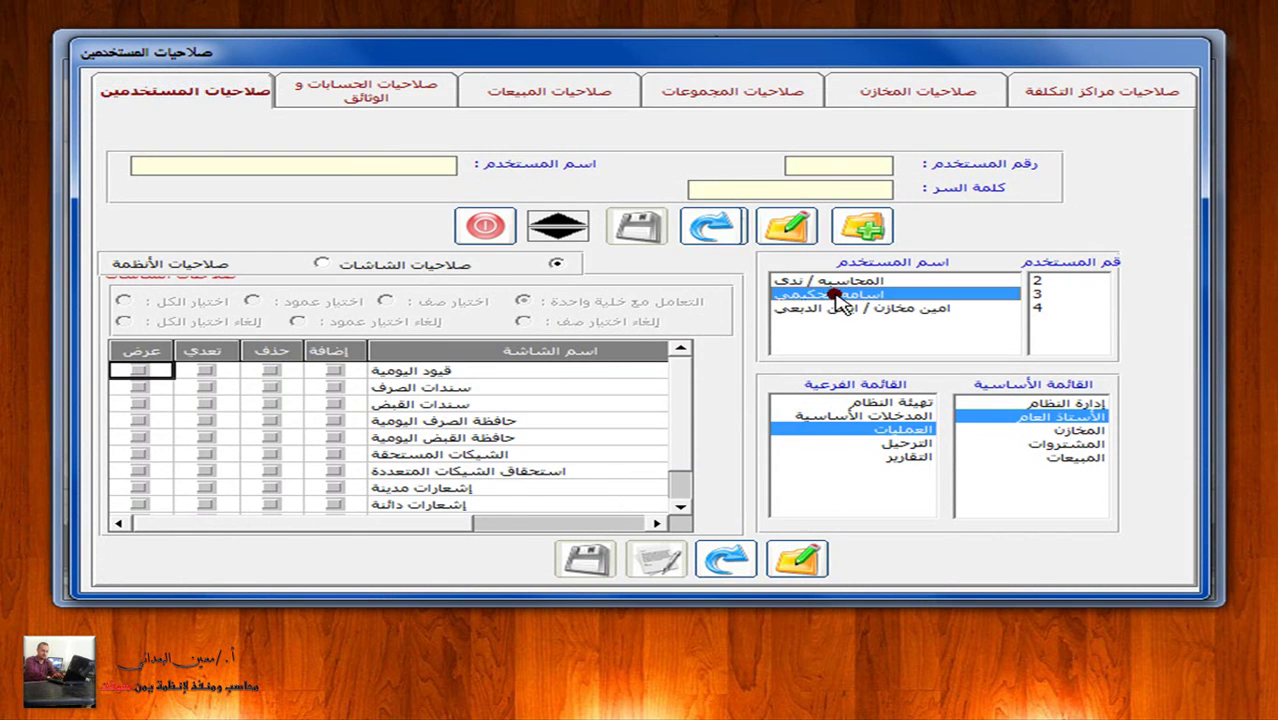
click(805, 556)
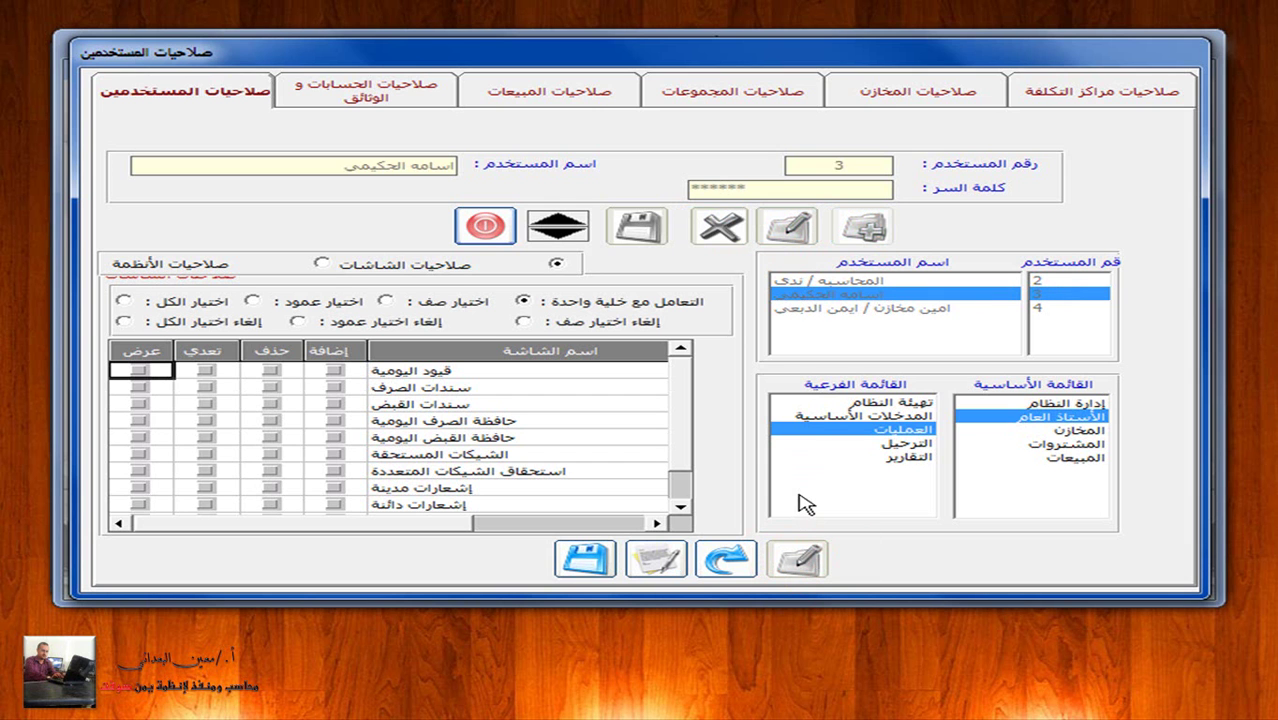
click(1082, 457)
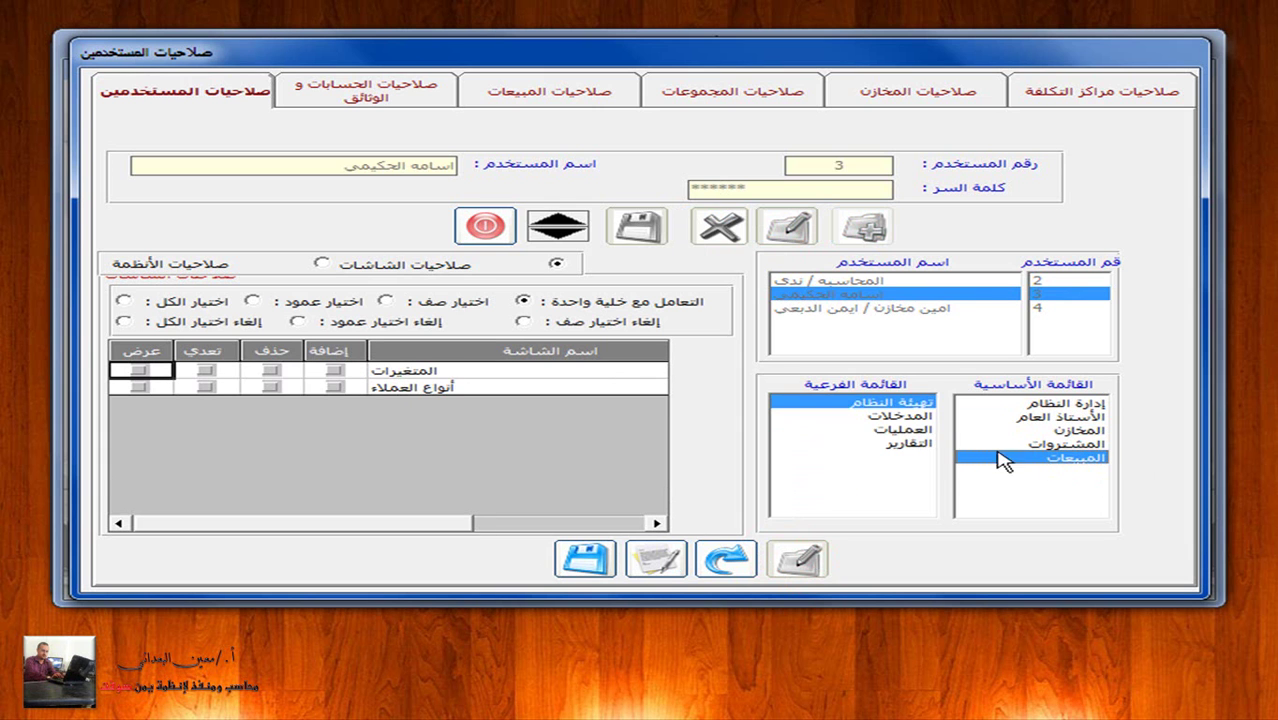
click(910, 430)
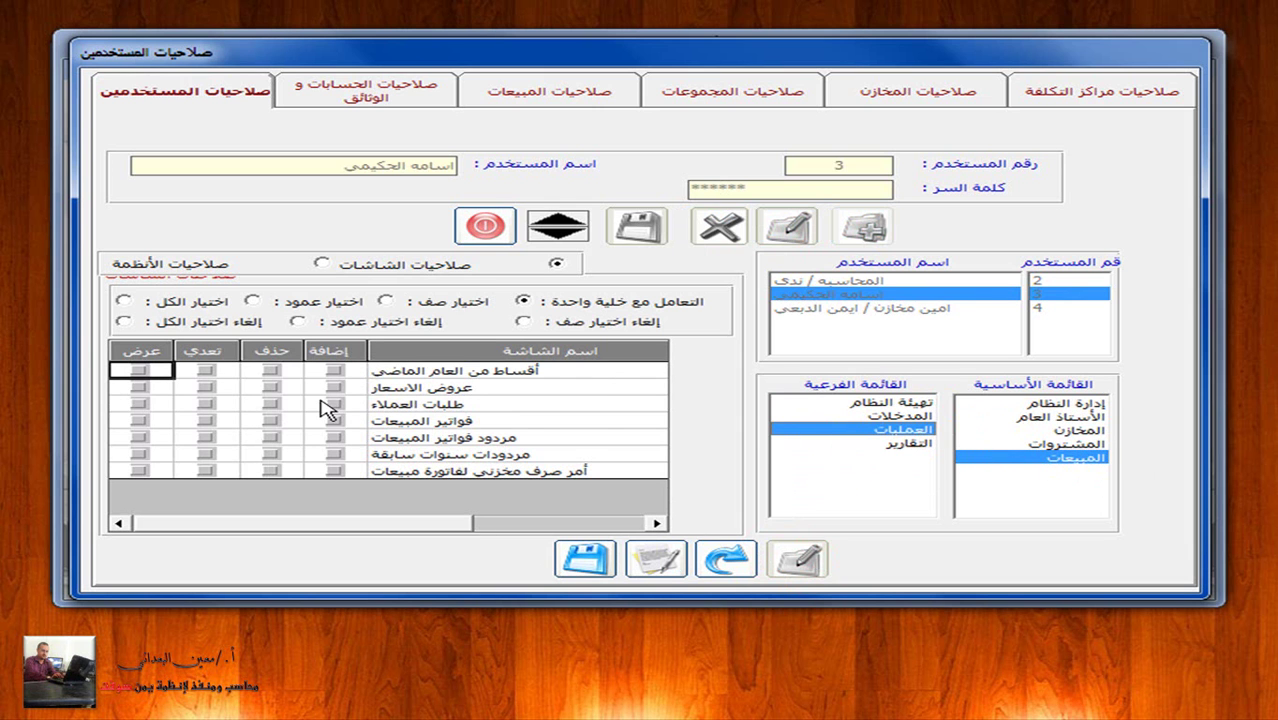
click(335, 421)
click(271, 421)
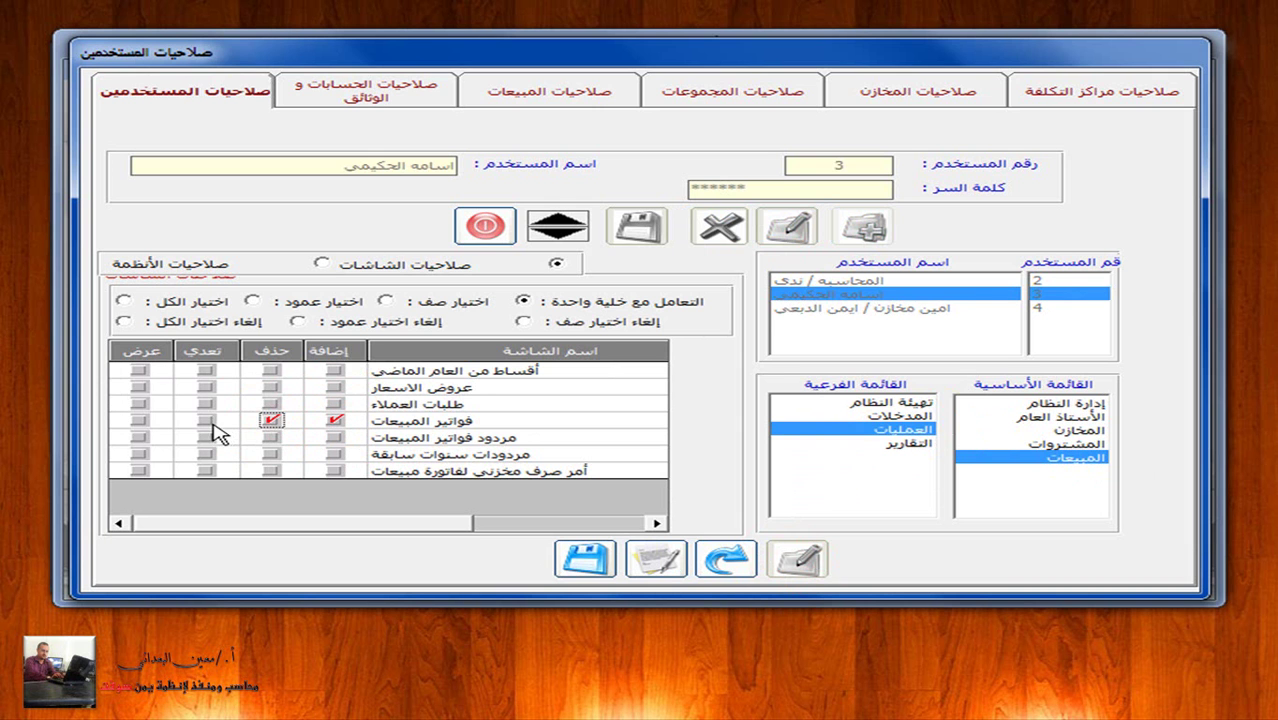
click(139, 421)
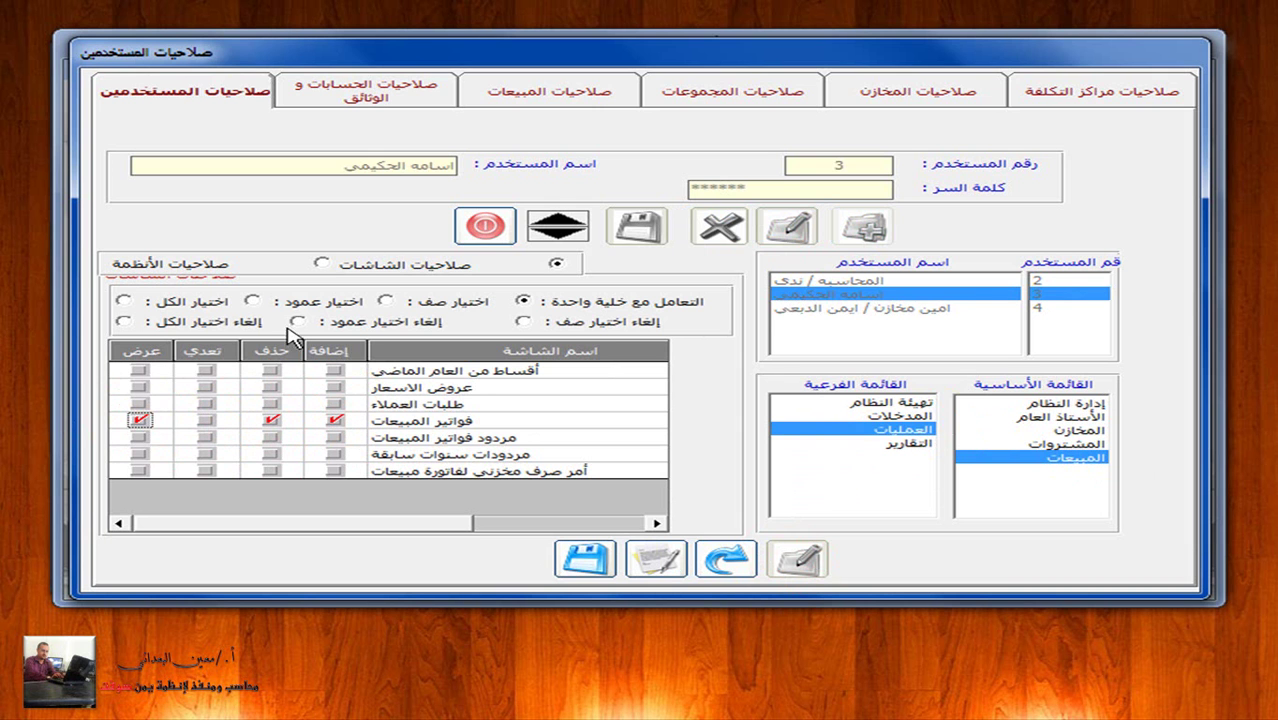
Step: Grant full rights on sales returns, previous-year returns, stock-issue orders and the customers screen
click(385, 301)
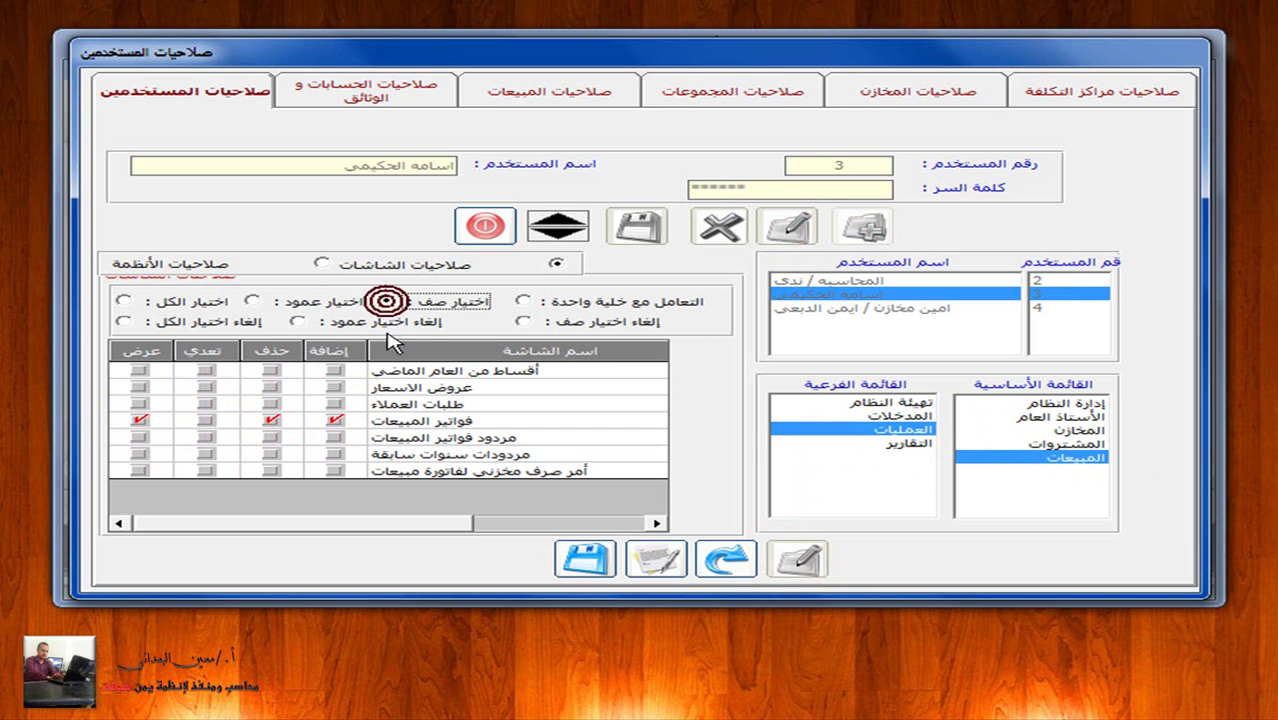
click(336, 438)
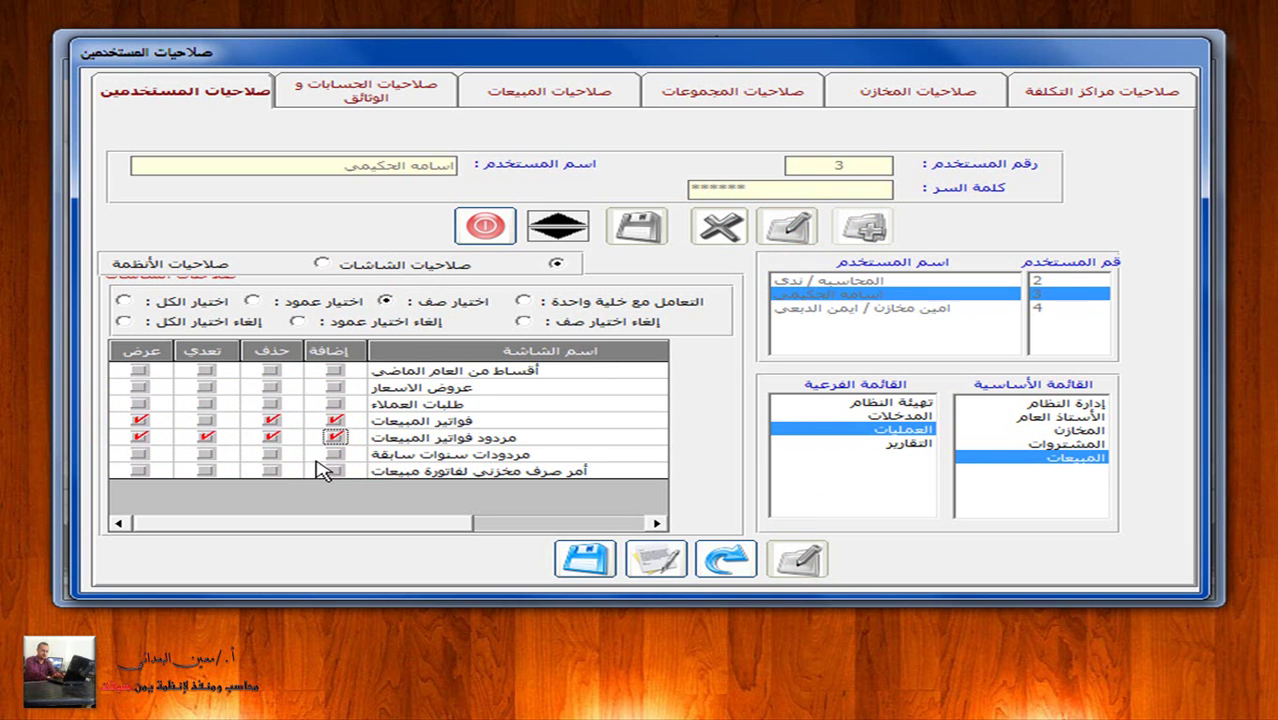
click(335, 454)
click(335, 470)
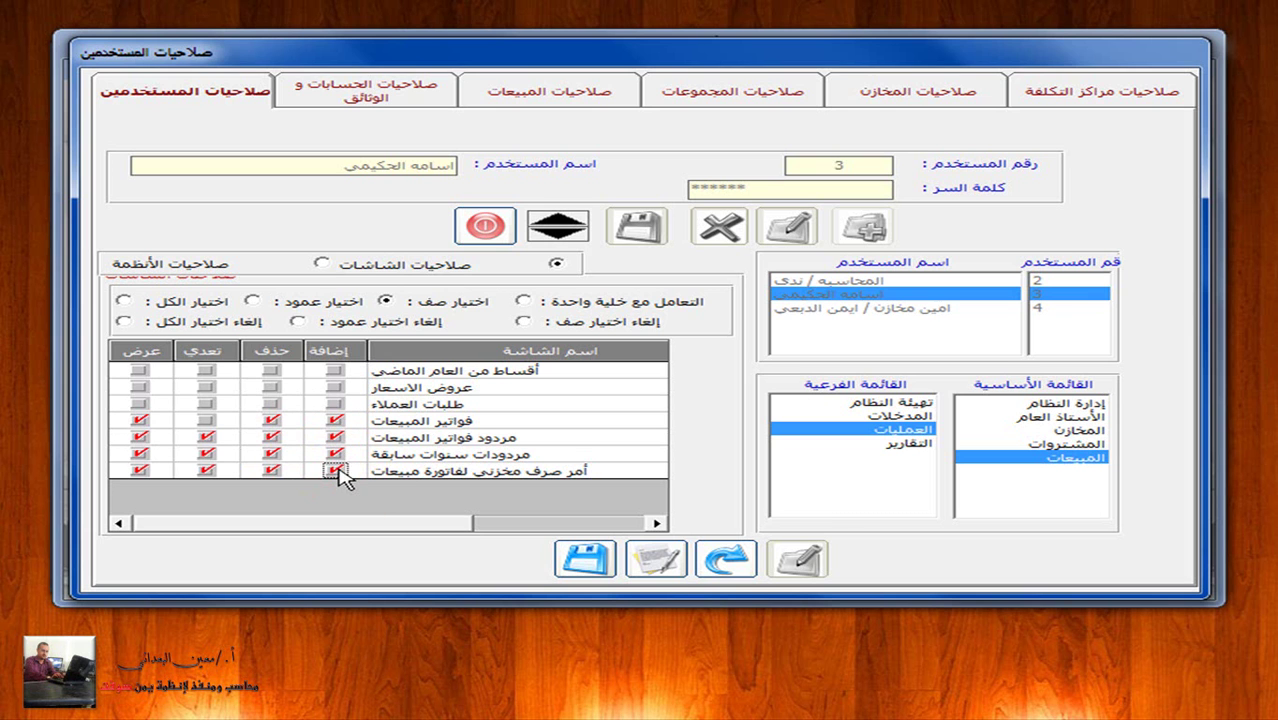
click(900, 416)
click(335, 372)
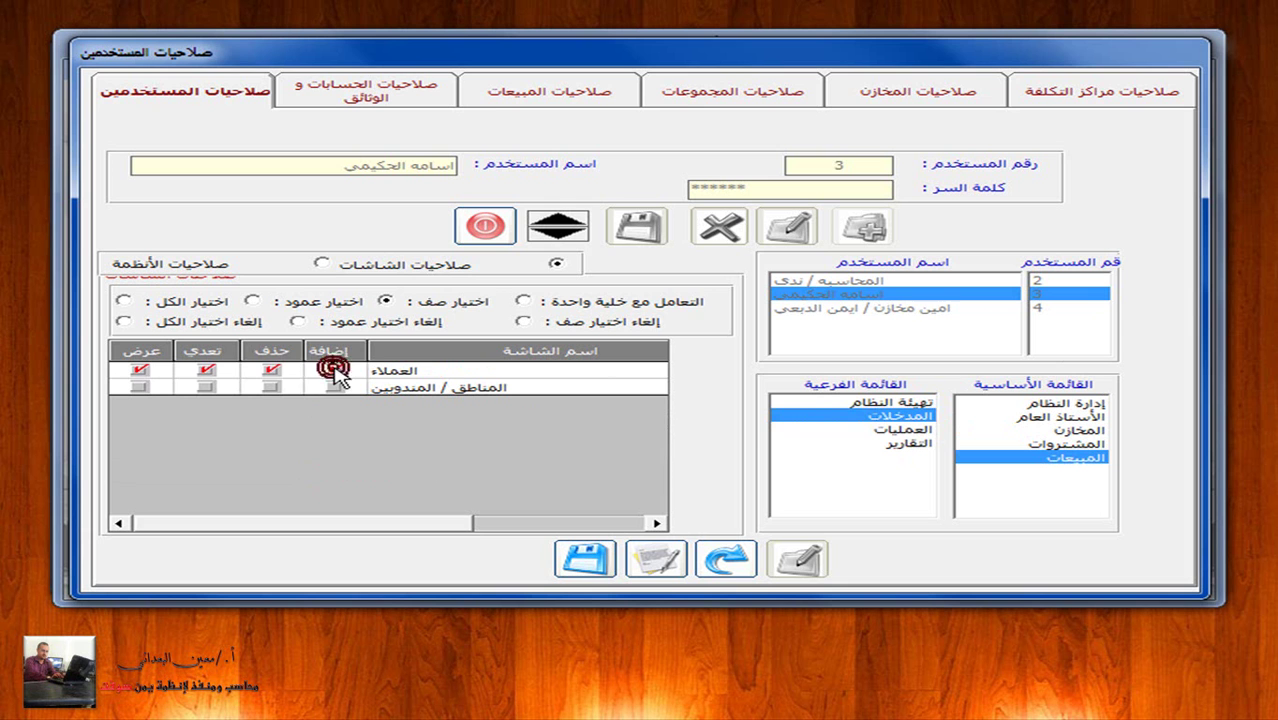
Step: Allow user 3 to view every sales report
click(903, 445)
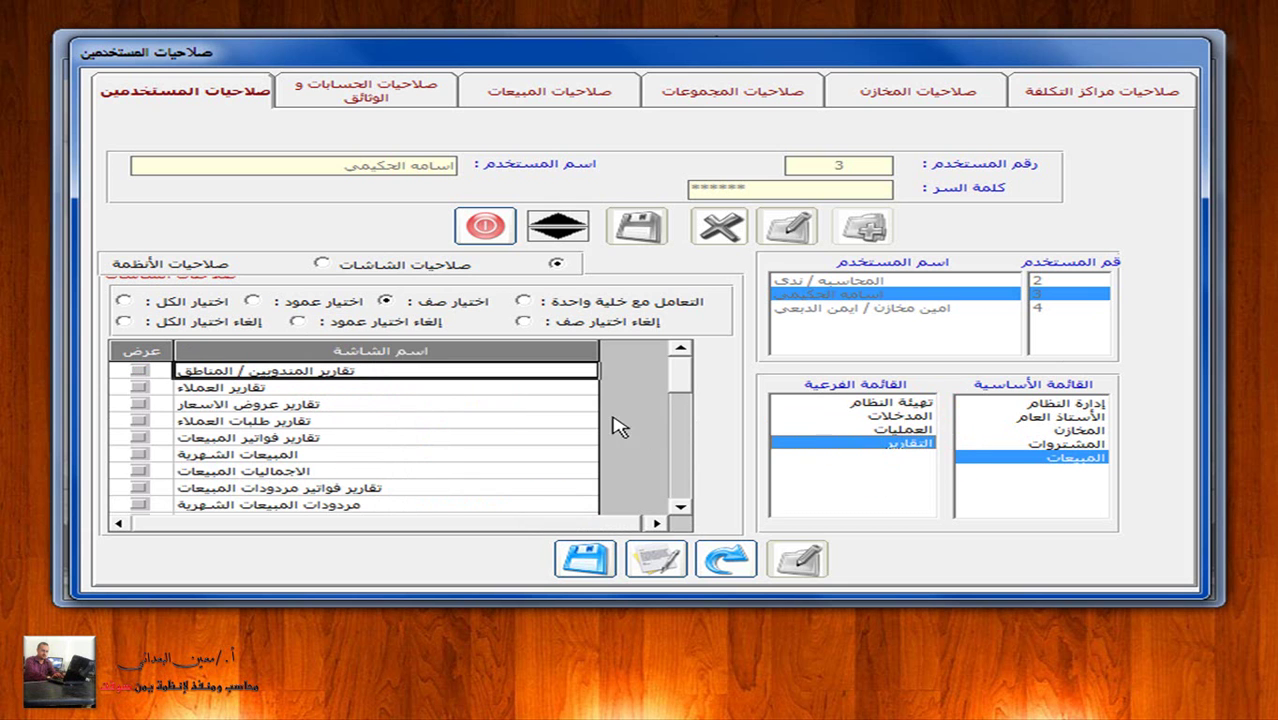
click(139, 367)
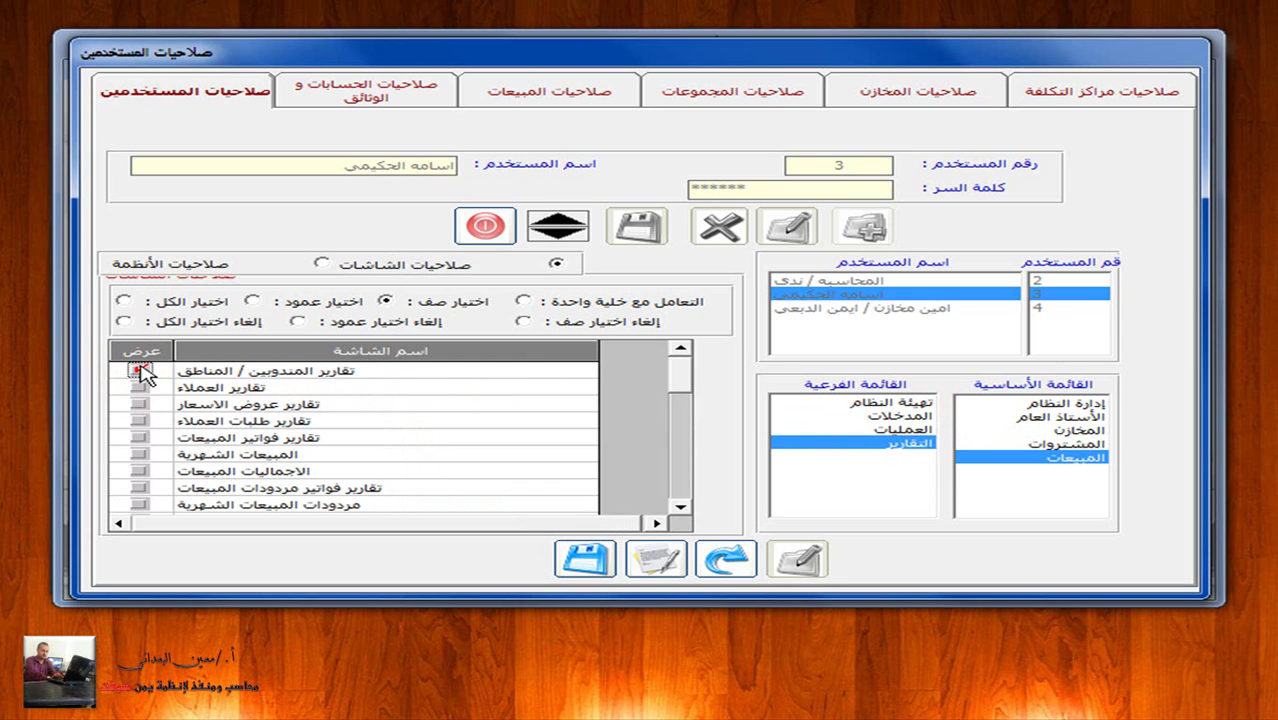
click(157, 300)
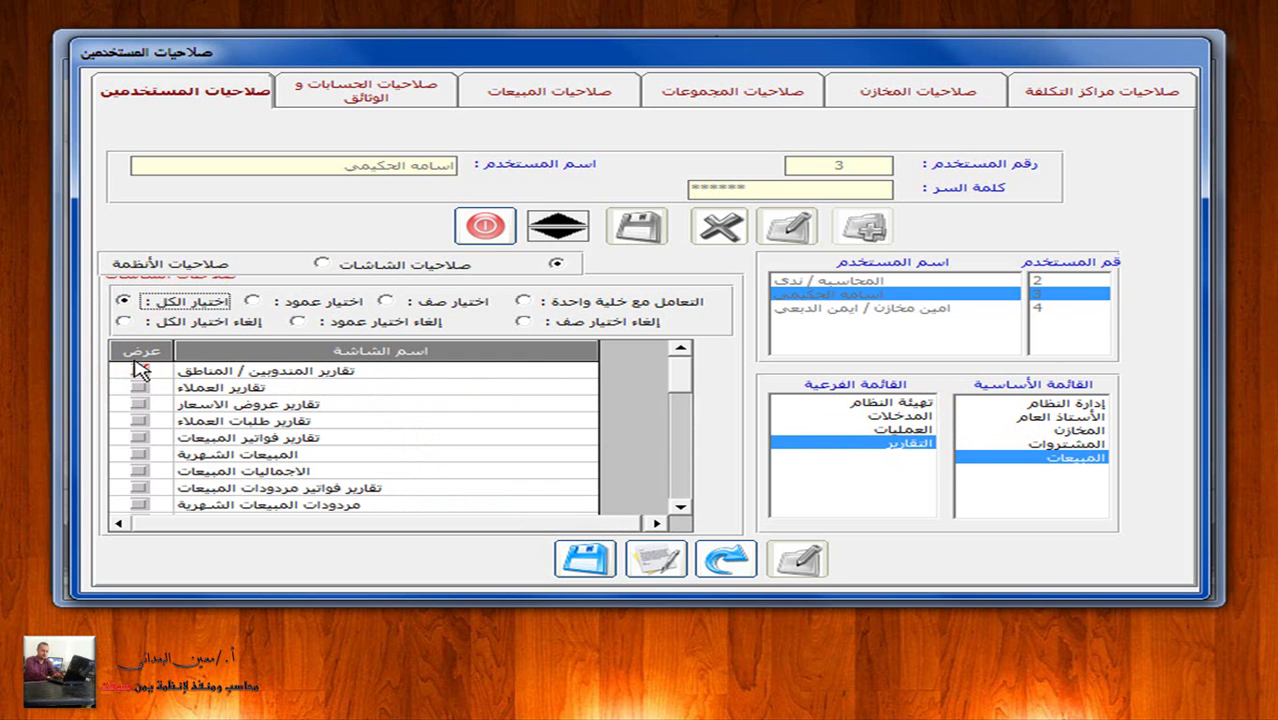
click(137, 370)
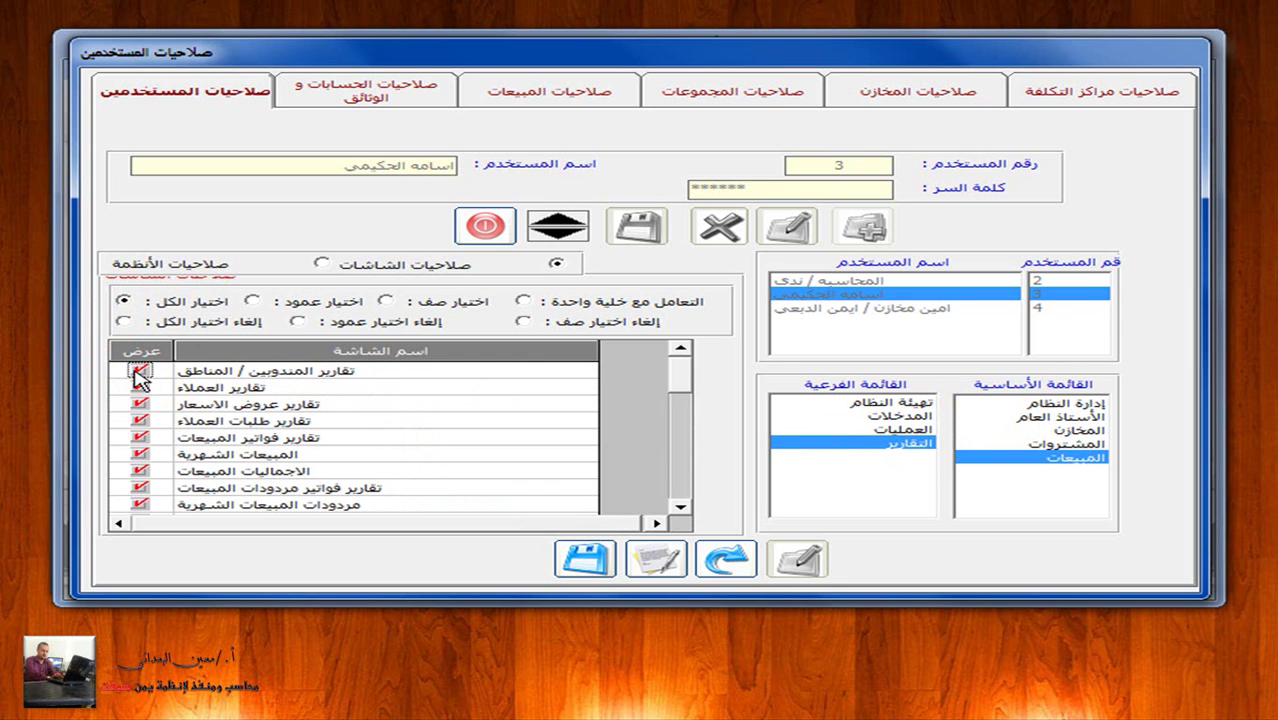
click(905, 430)
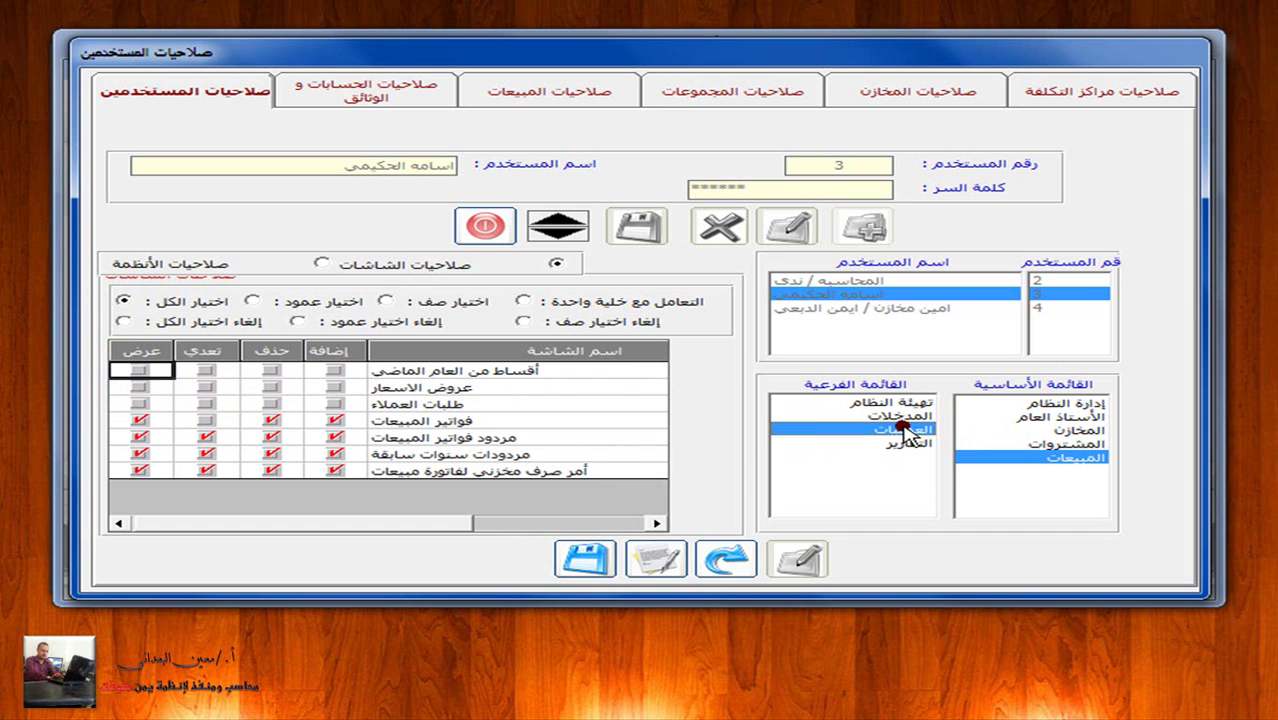
Step: Tick cash, cheque and deferred invoice entry for user 3, then return to screen permissions
click(573, 93)
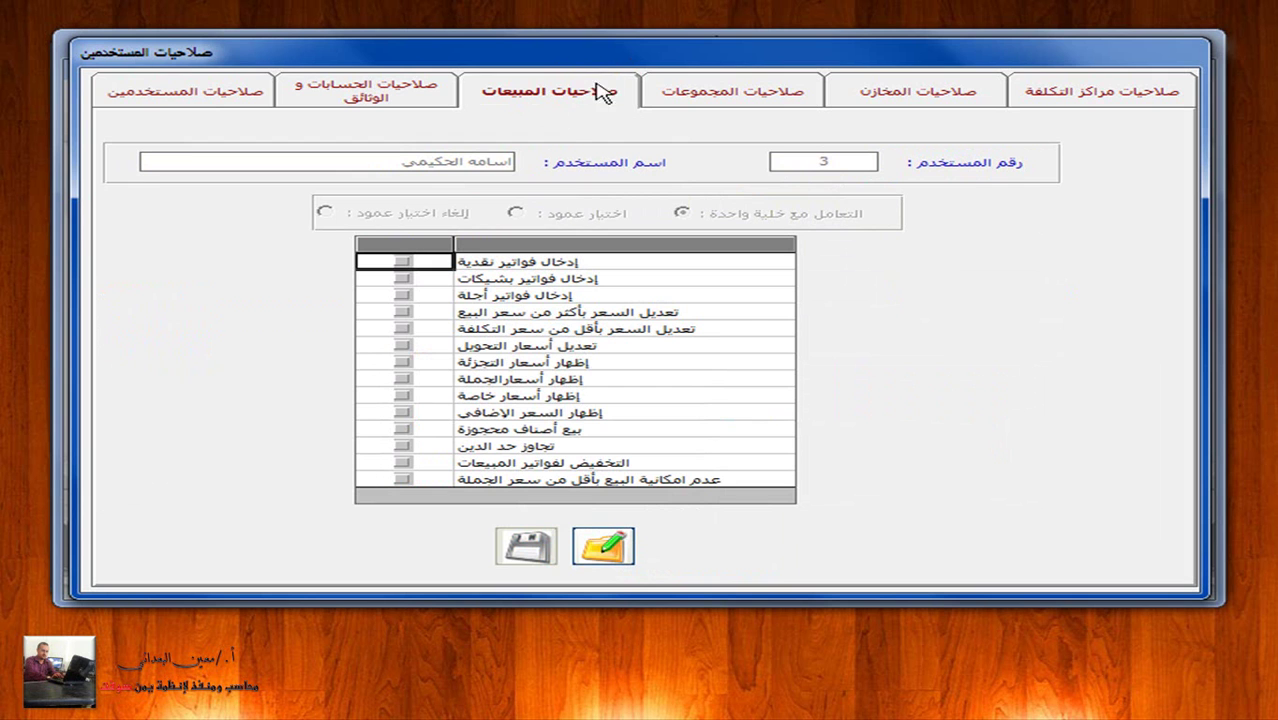
click(603, 545)
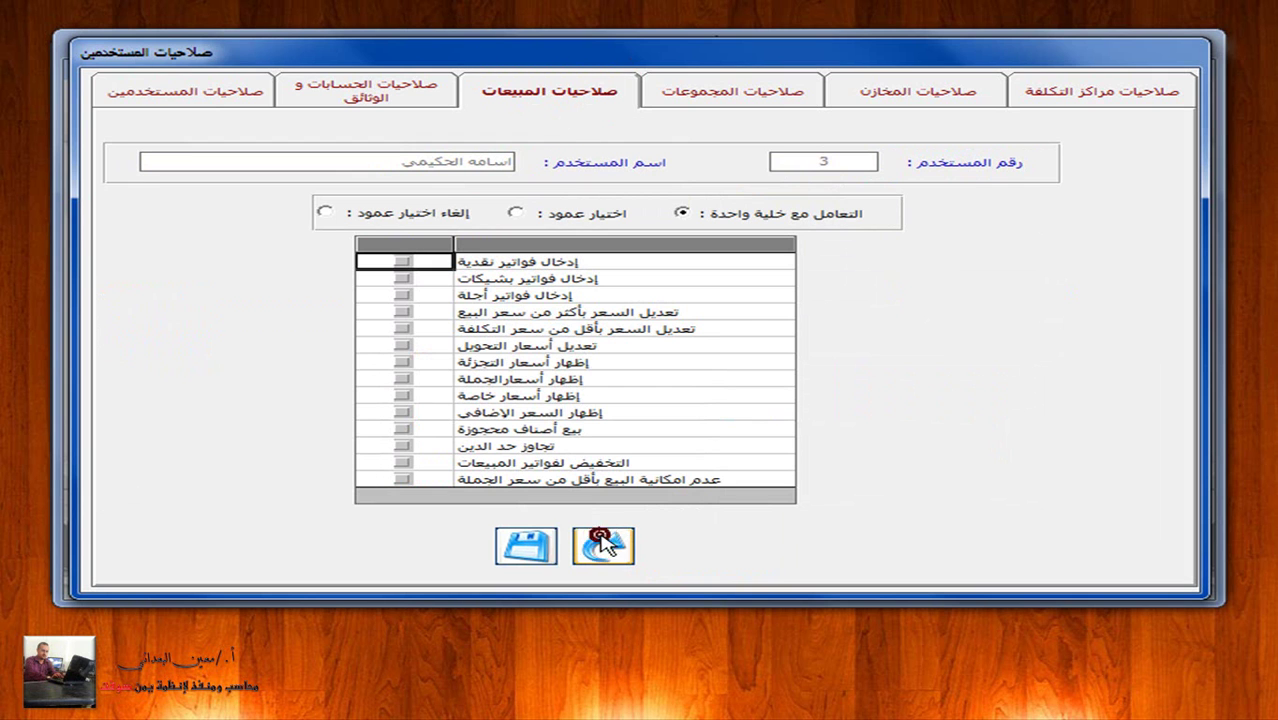
click(404, 262)
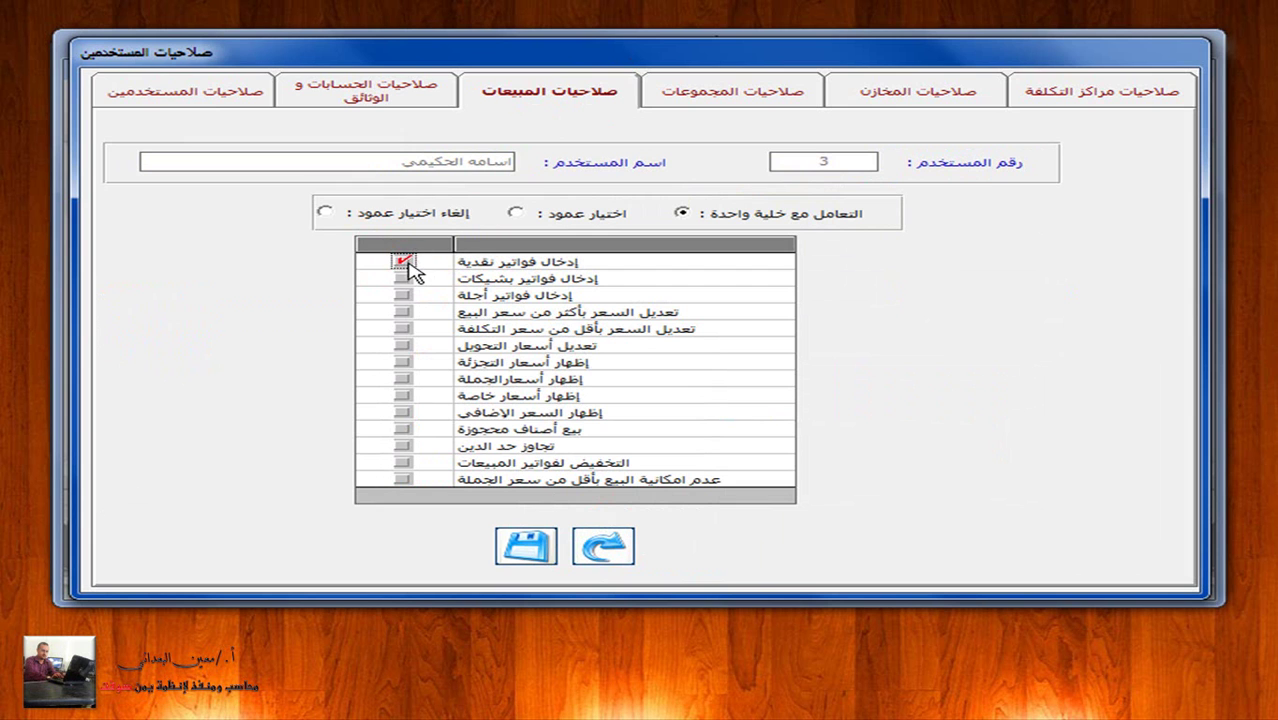
click(405, 279)
click(405, 296)
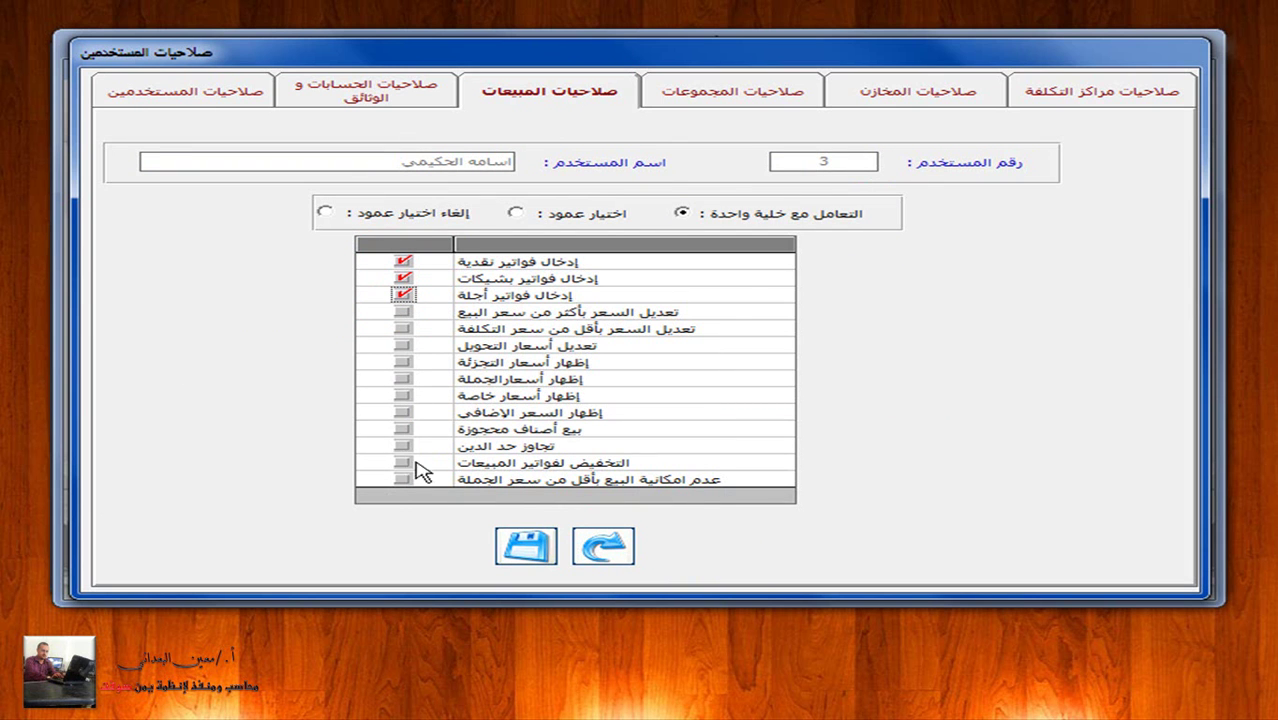
click(203, 90)
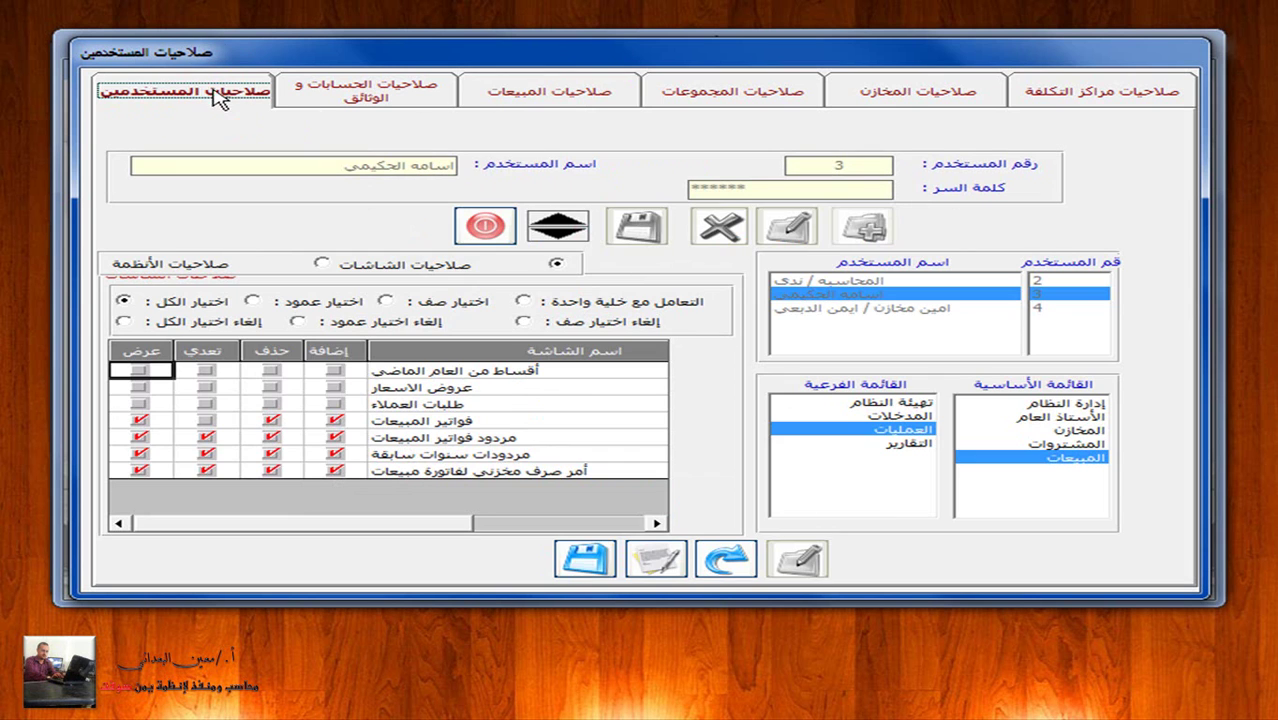
Step: Save user 3's permissions and close the User Permissions window through the save prompts
click(585, 559)
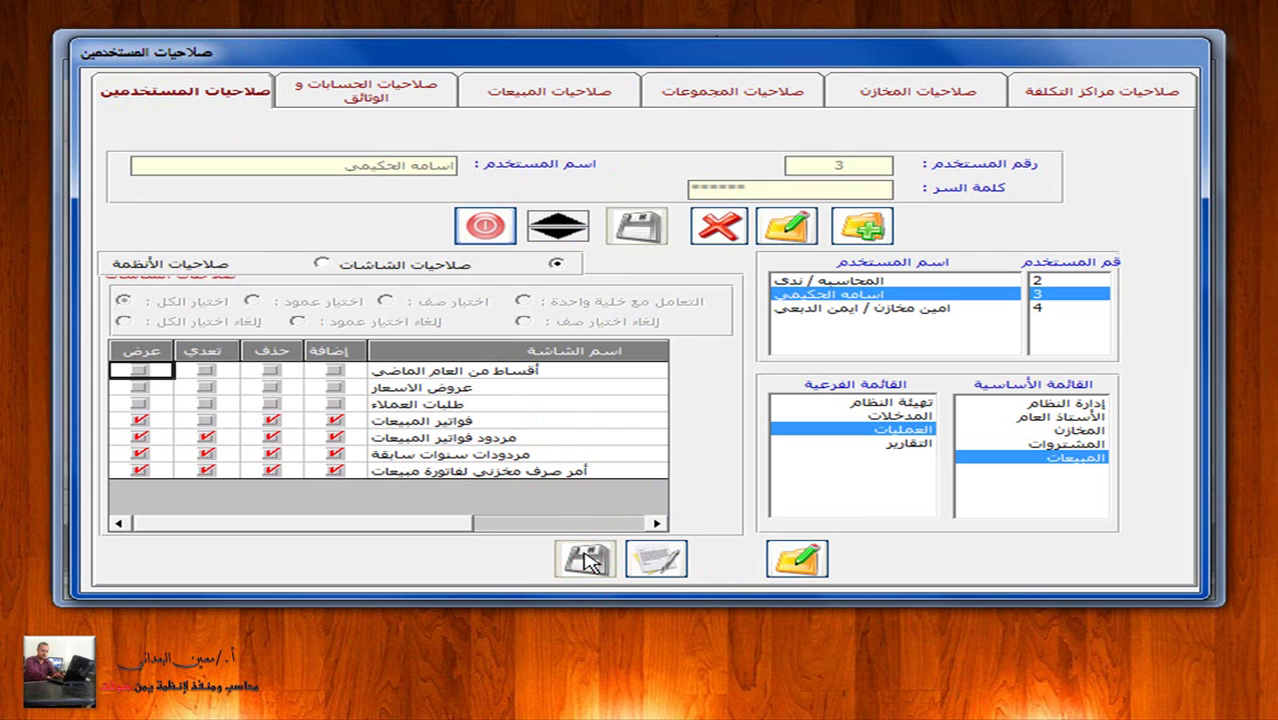
click(486, 226)
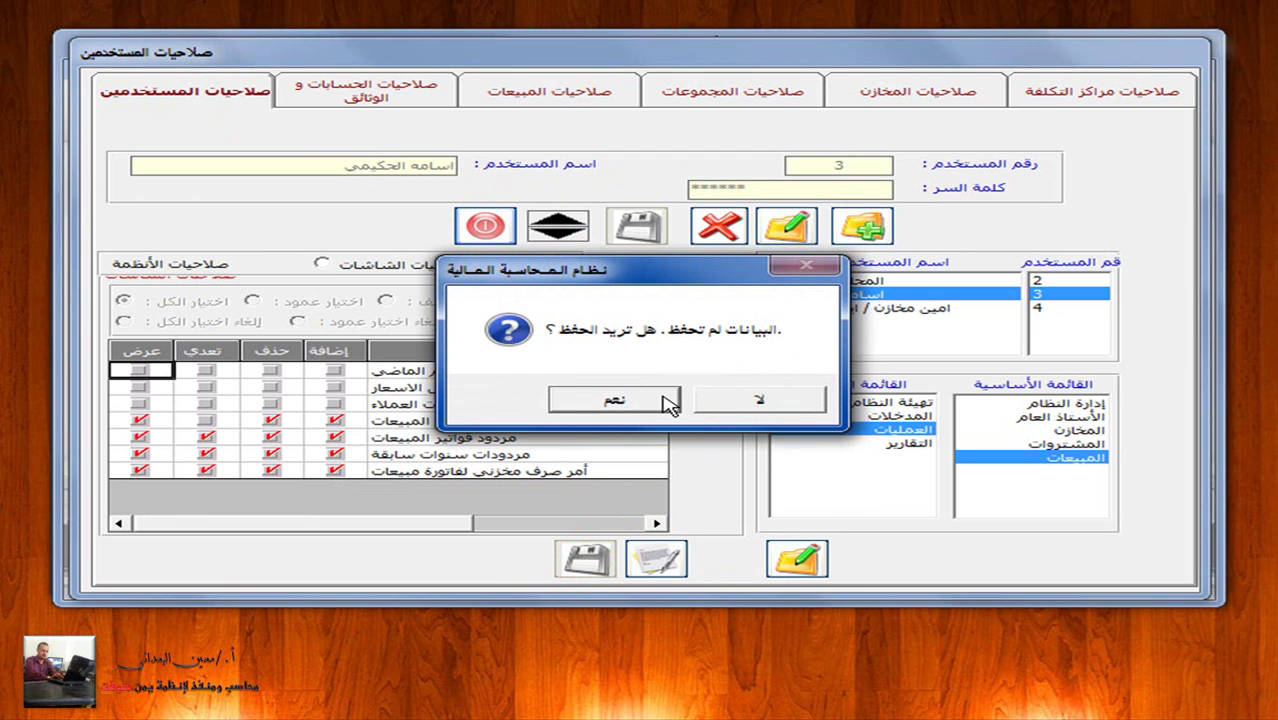
click(650, 400)
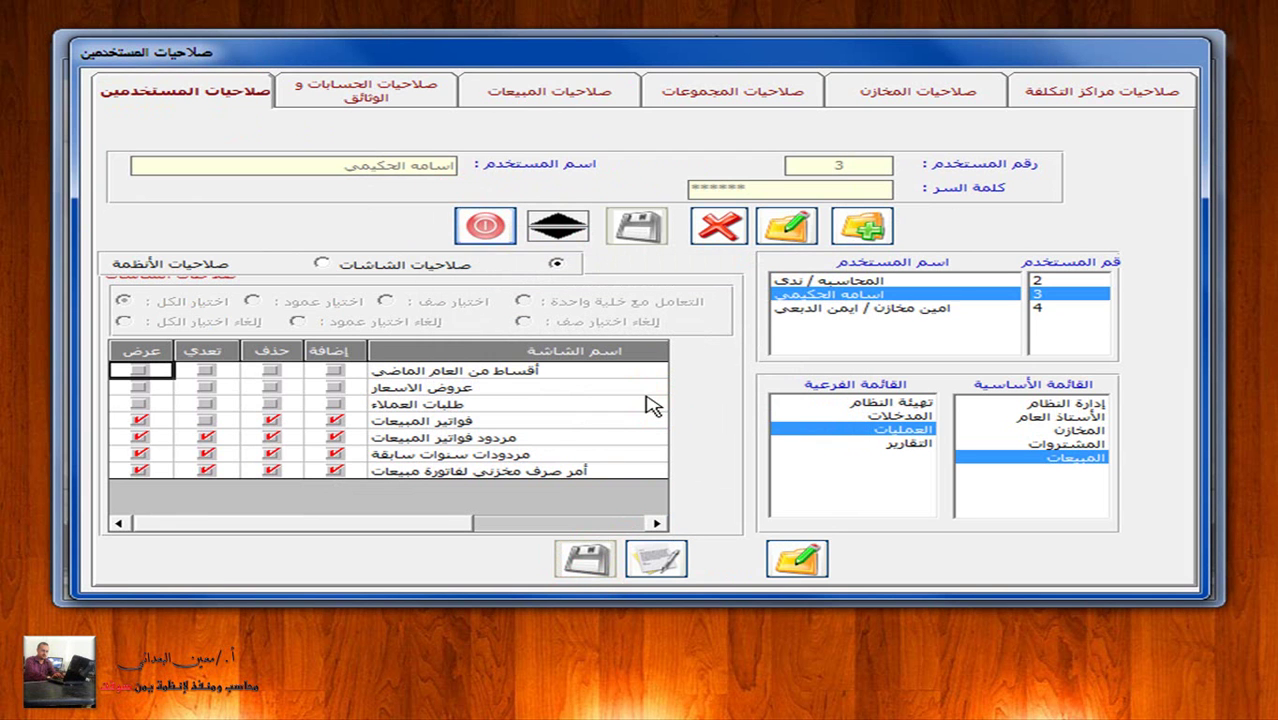
click(486, 226)
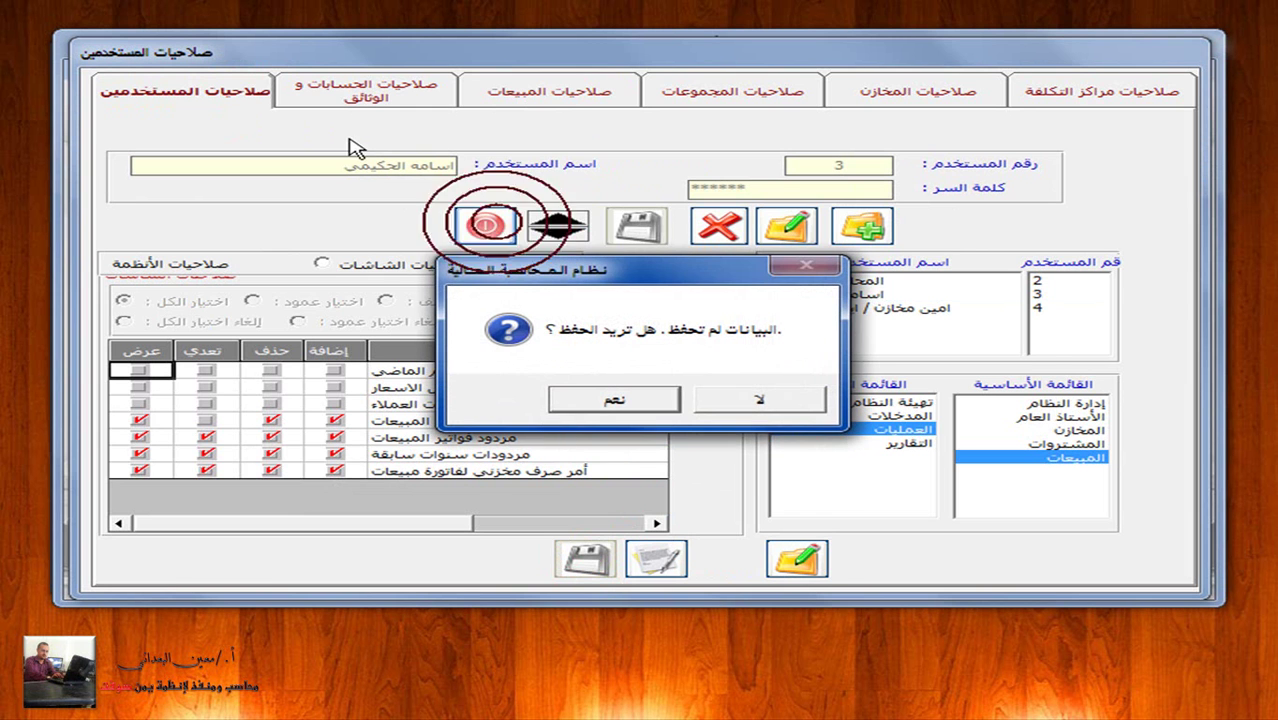
click(690, 401)
click(486, 226)
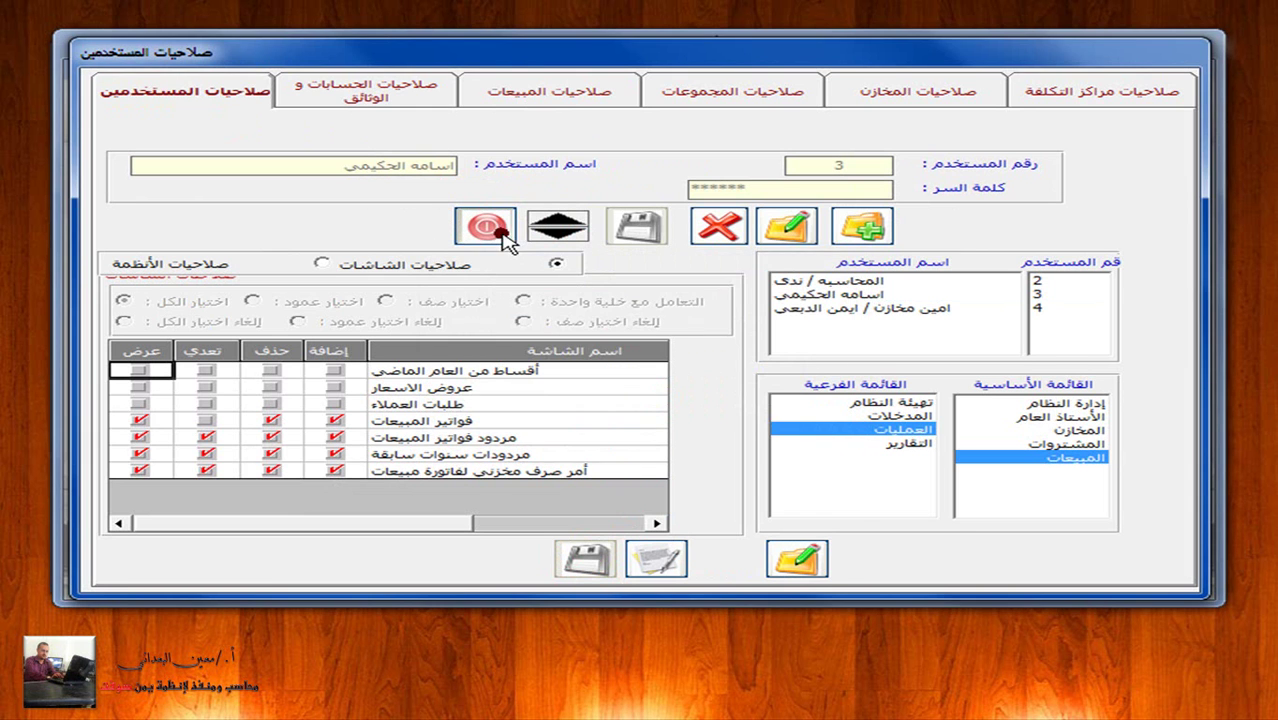
click(735, 402)
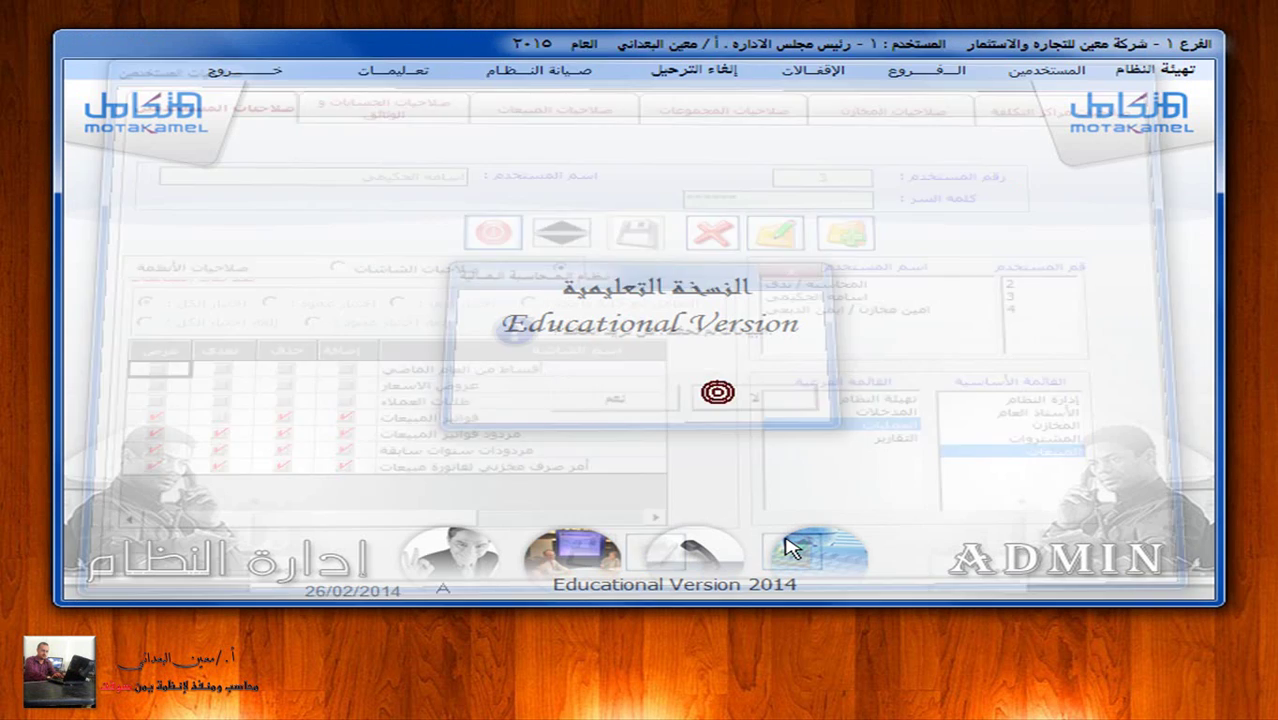
Step: Leave Administration and log off the administrator account
click(222, 72)
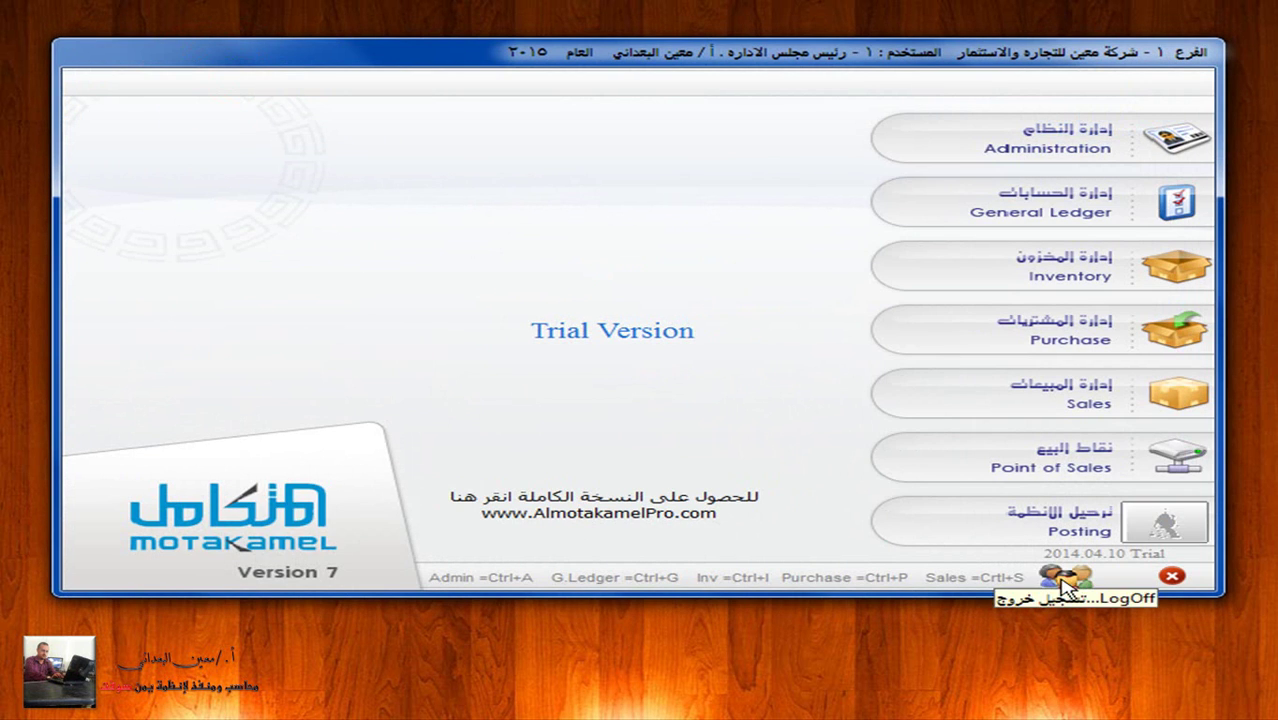
click(1060, 580)
click(680, 405)
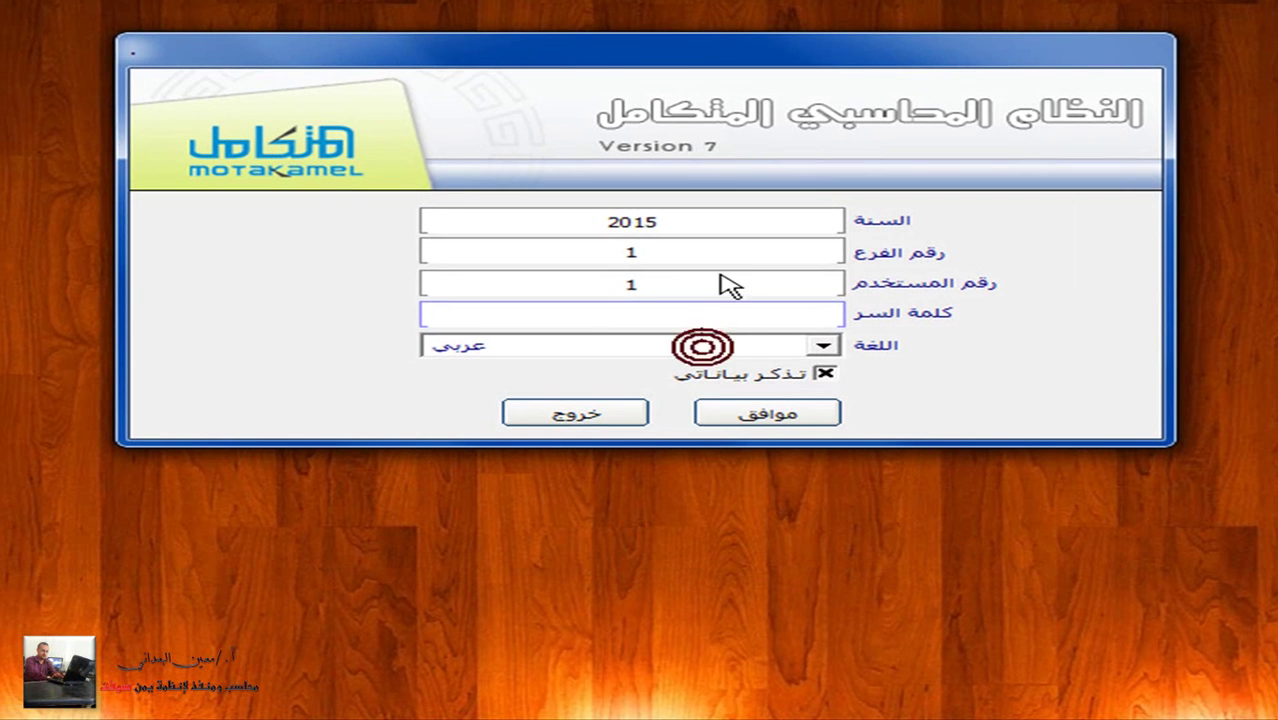
Step: Sign in as user 3 with its password
double_click(750, 286)
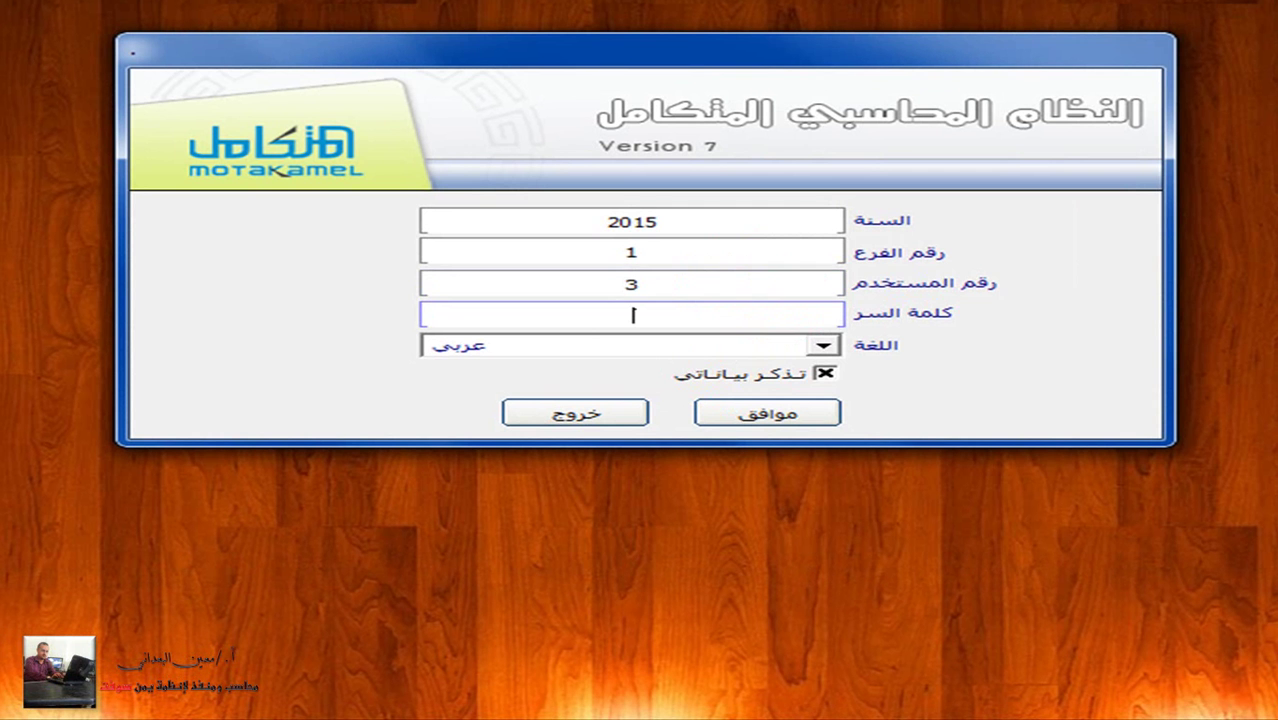
text(****)
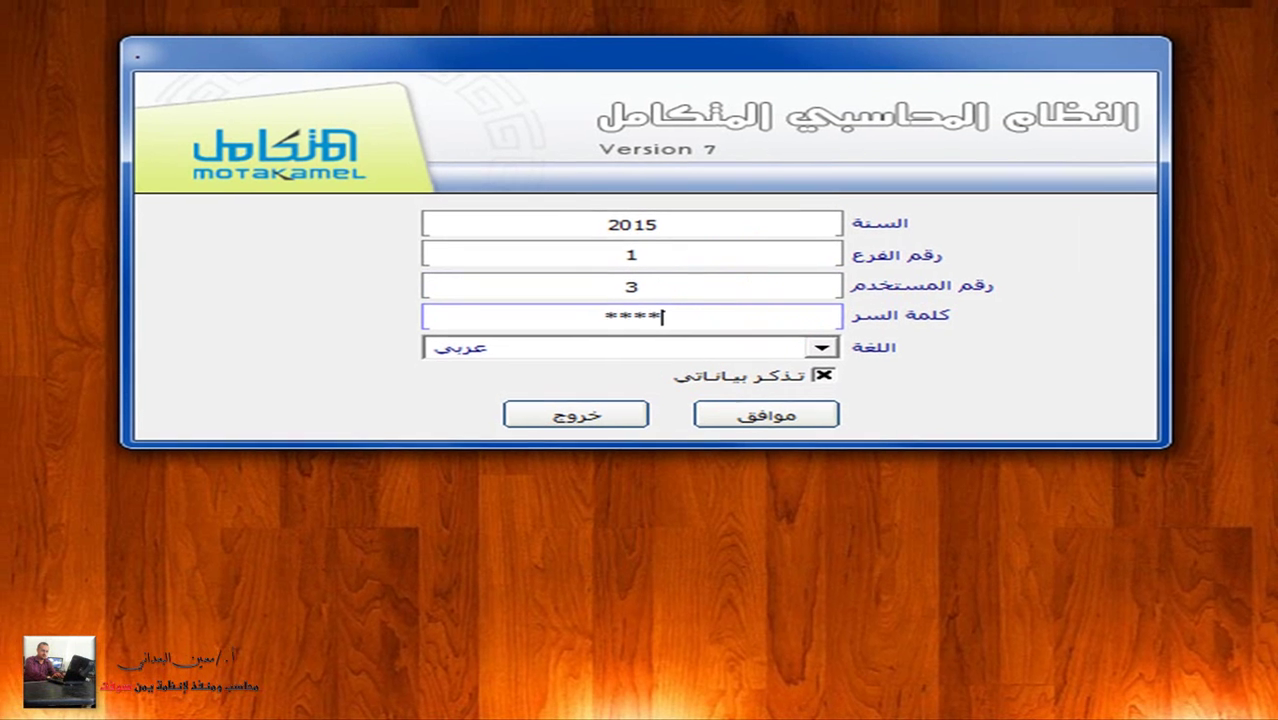
key(Return)
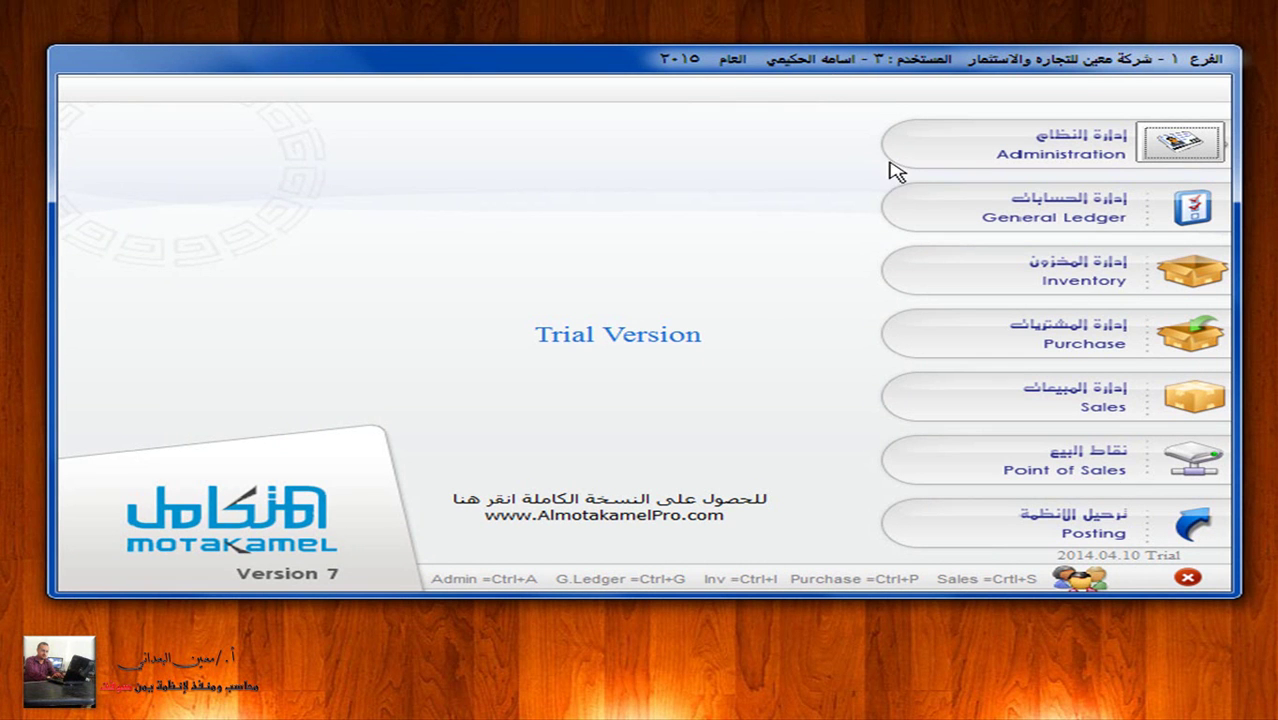
Step: Open the Sales Invoices screen in Sales Management and close it
click(1167, 403)
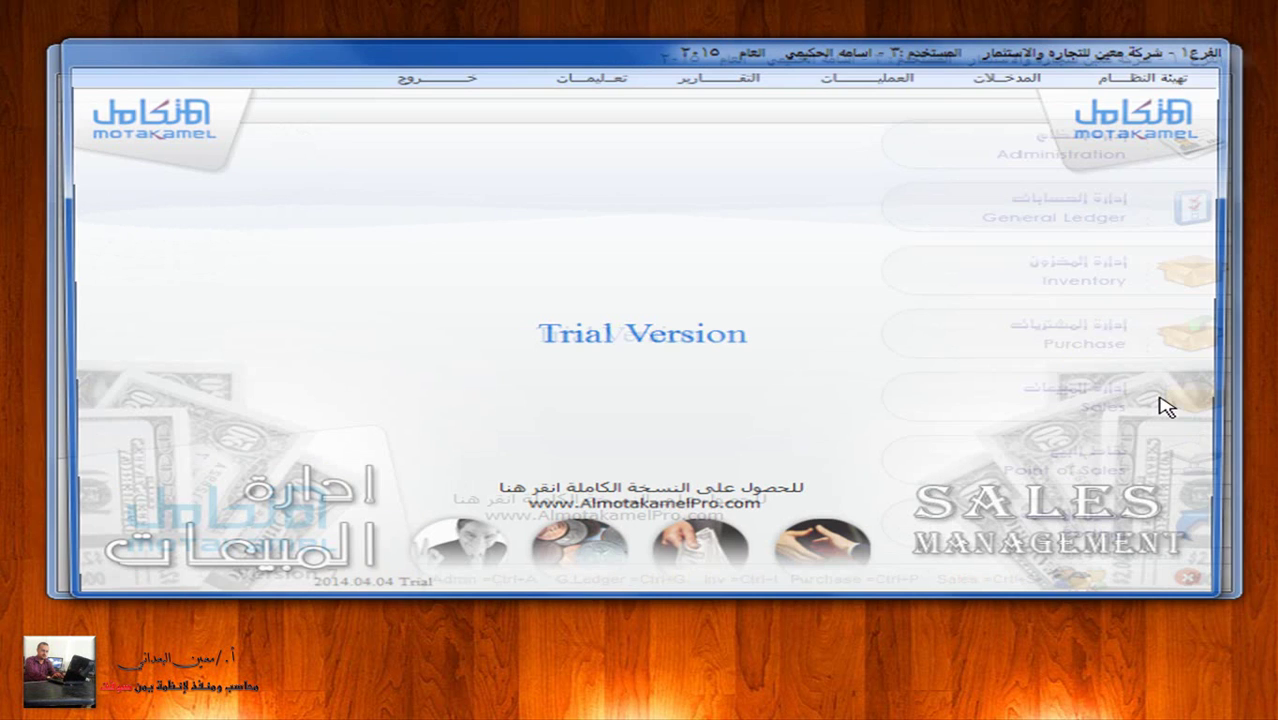
click(846, 75)
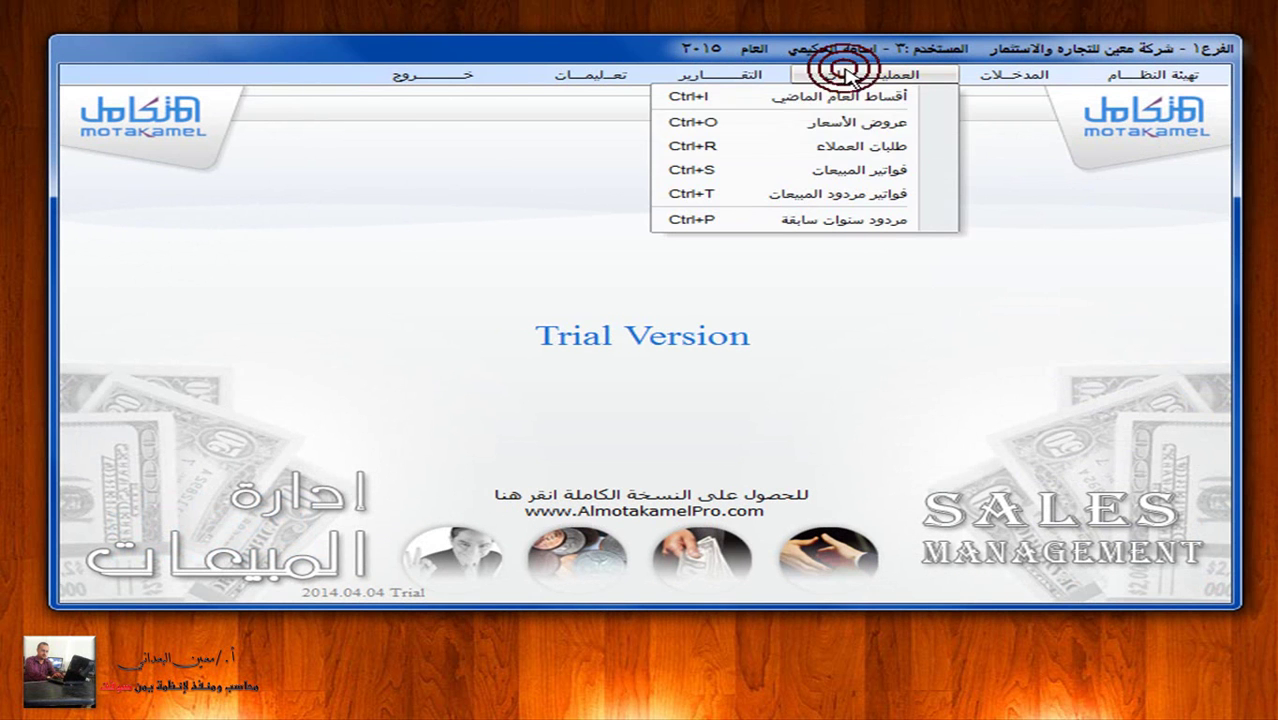
click(882, 173)
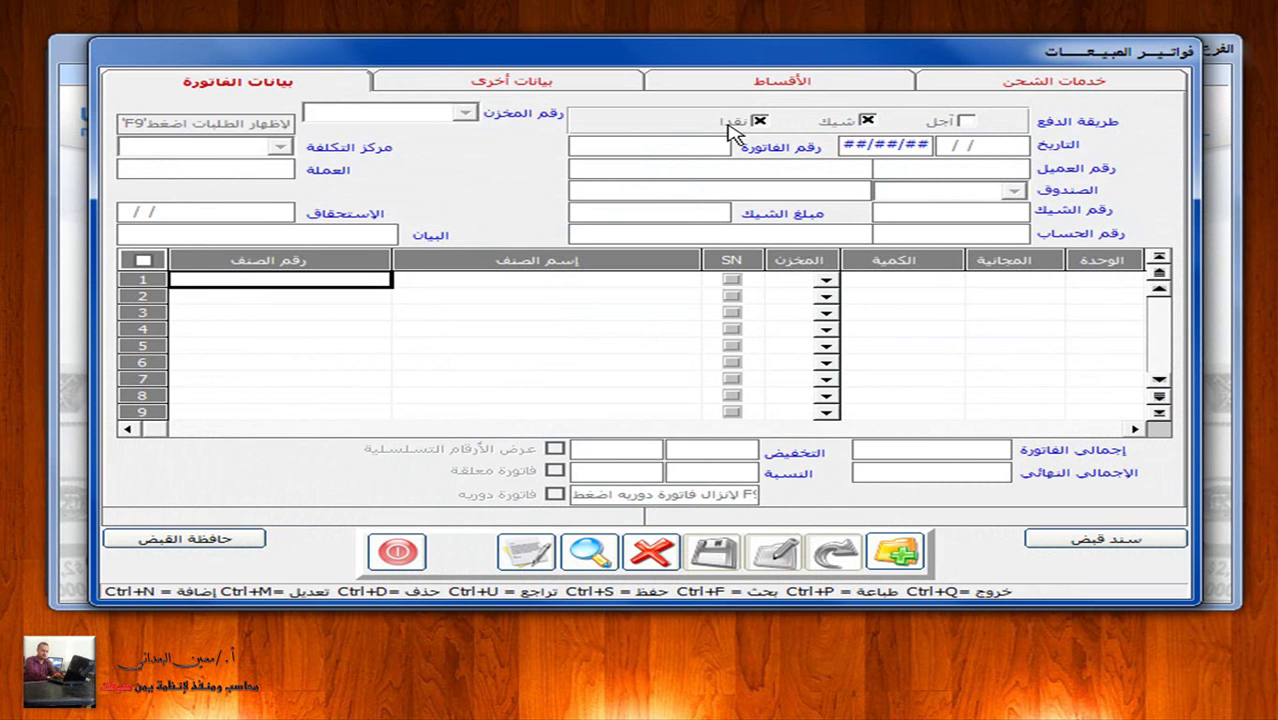
click(385, 553)
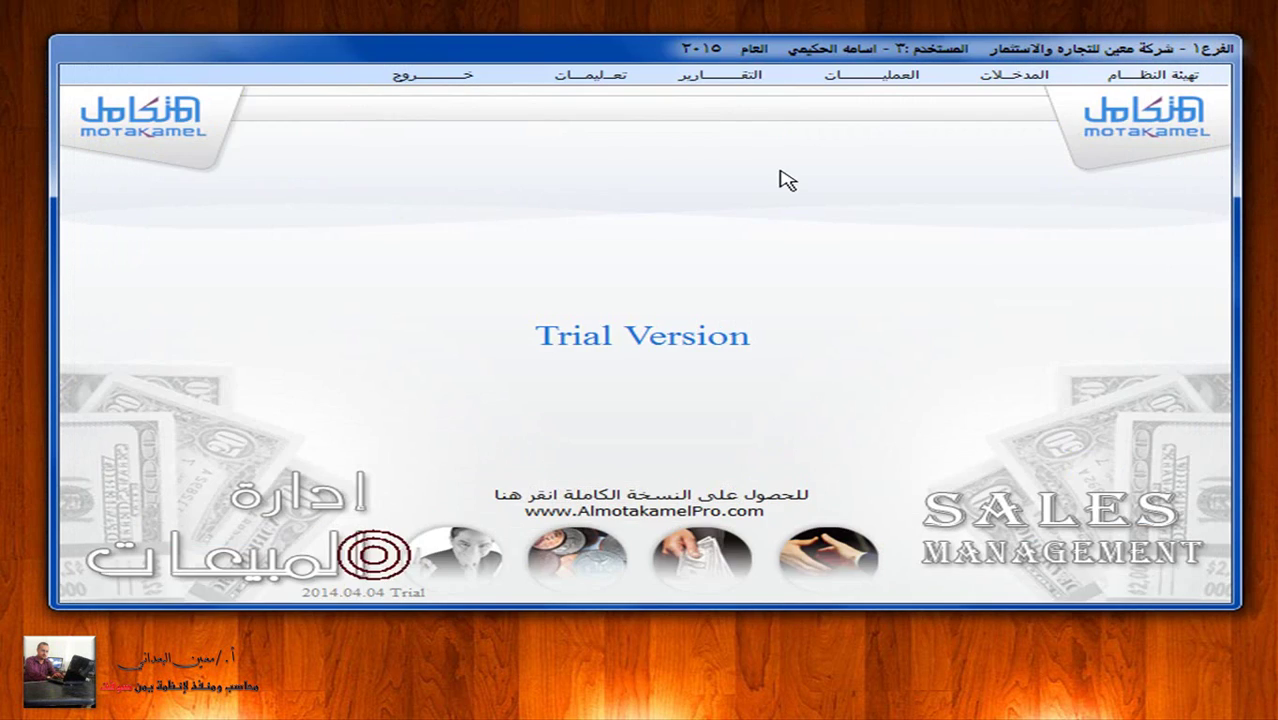
Step: Open and close the Sales Returns invoices and Customer Data screens
click(836, 78)
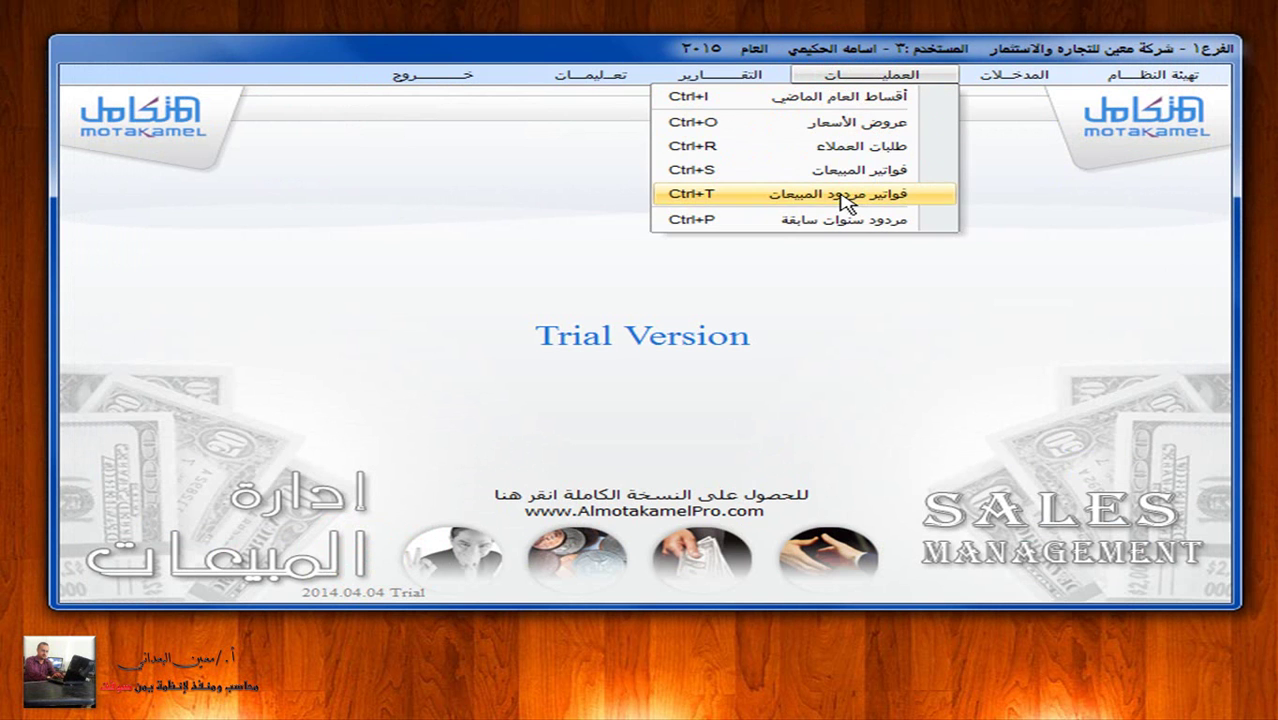
click(436, 322)
click(880, 76)
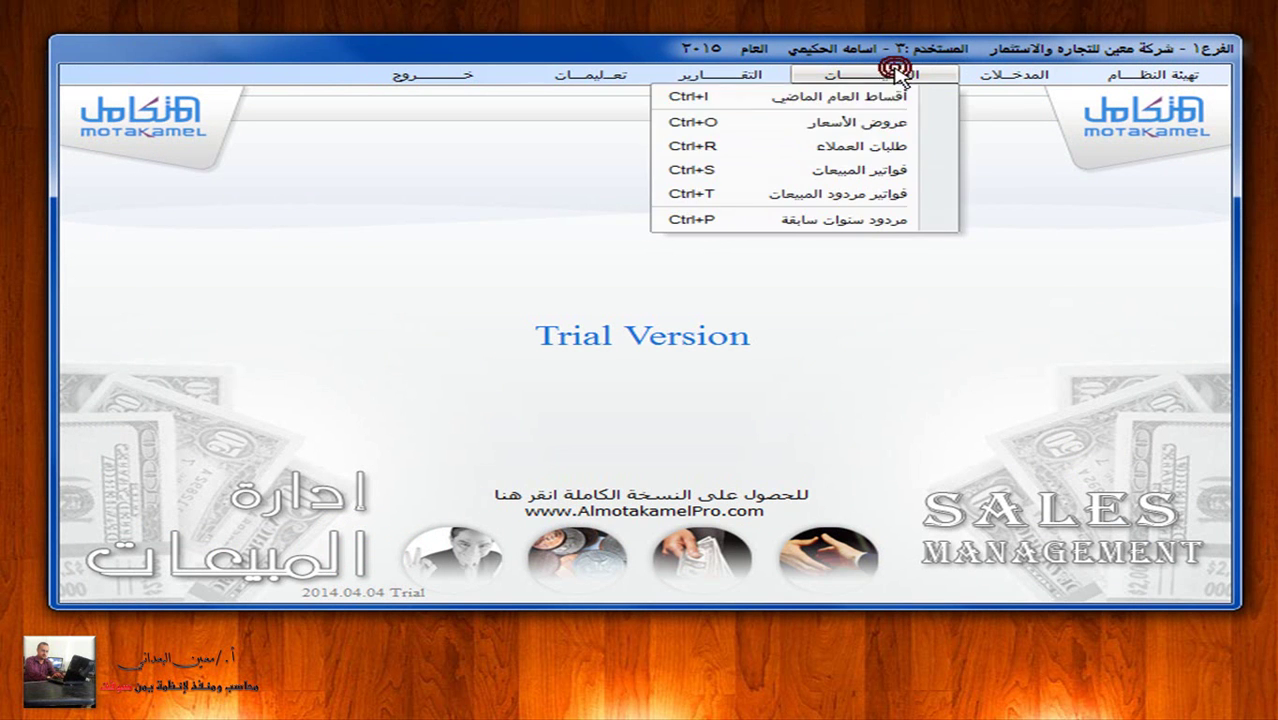
click(876, 195)
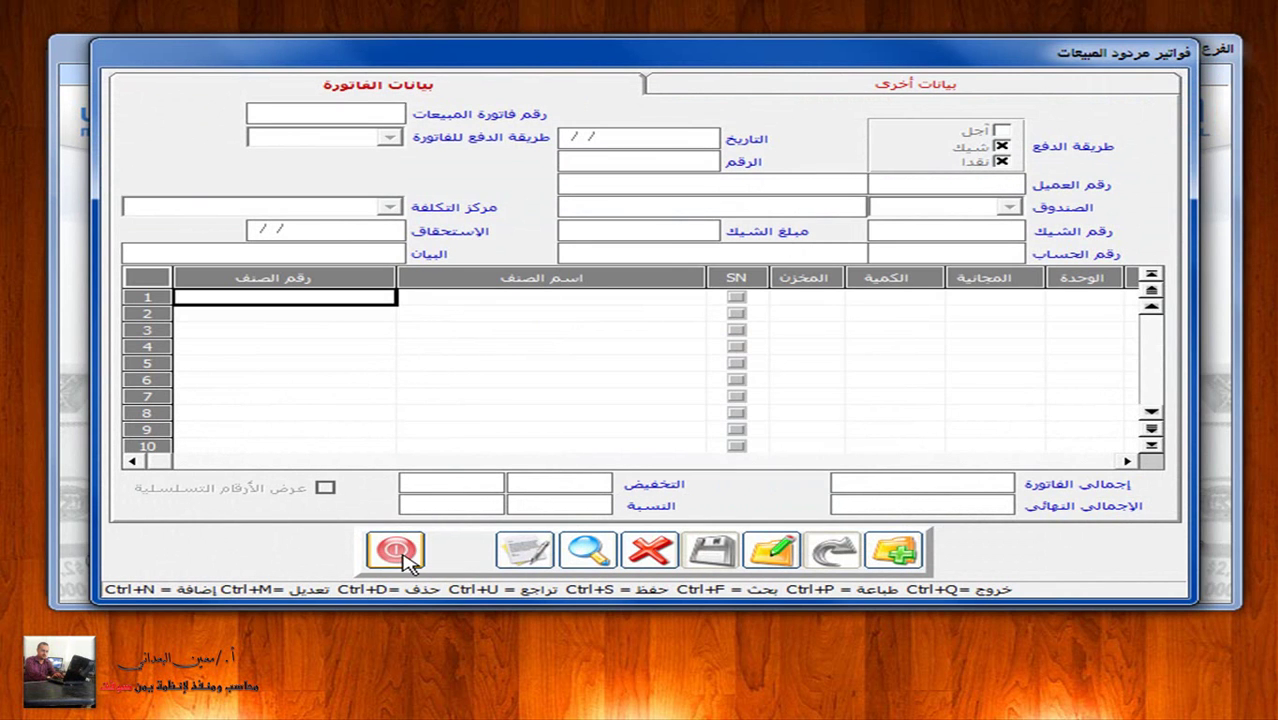
click(396, 549)
click(1003, 76)
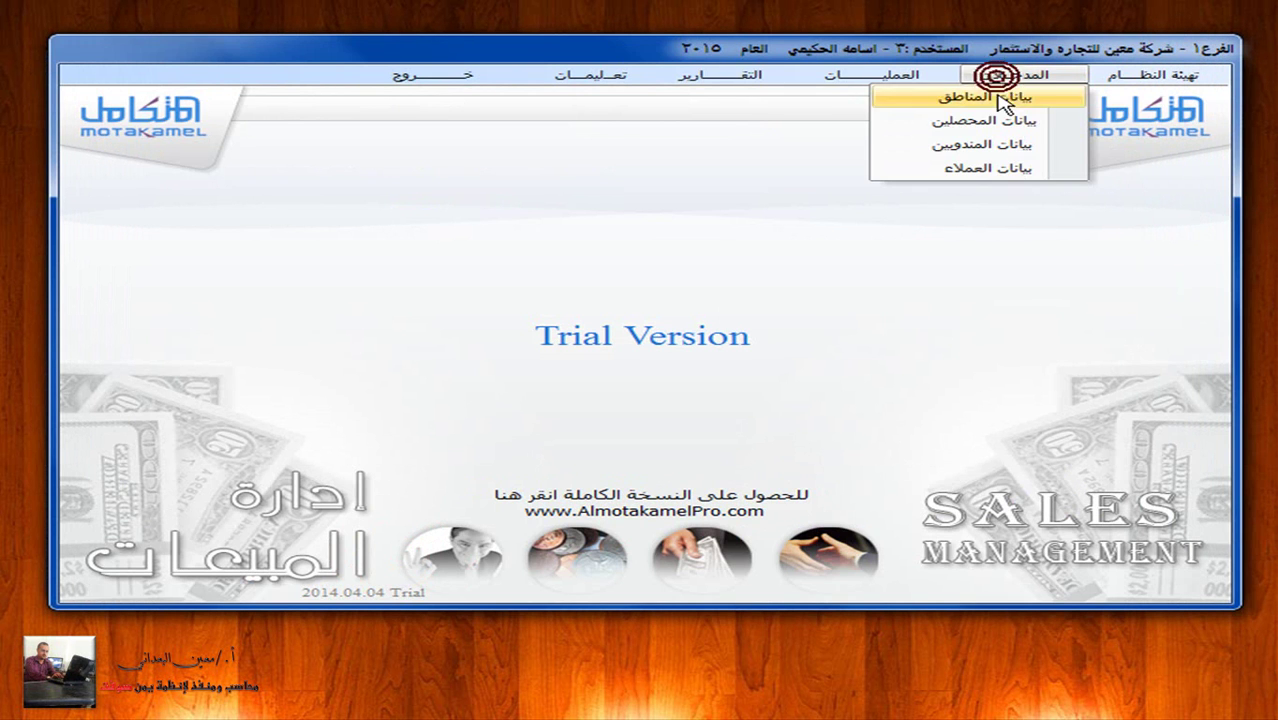
click(988, 171)
click(397, 533)
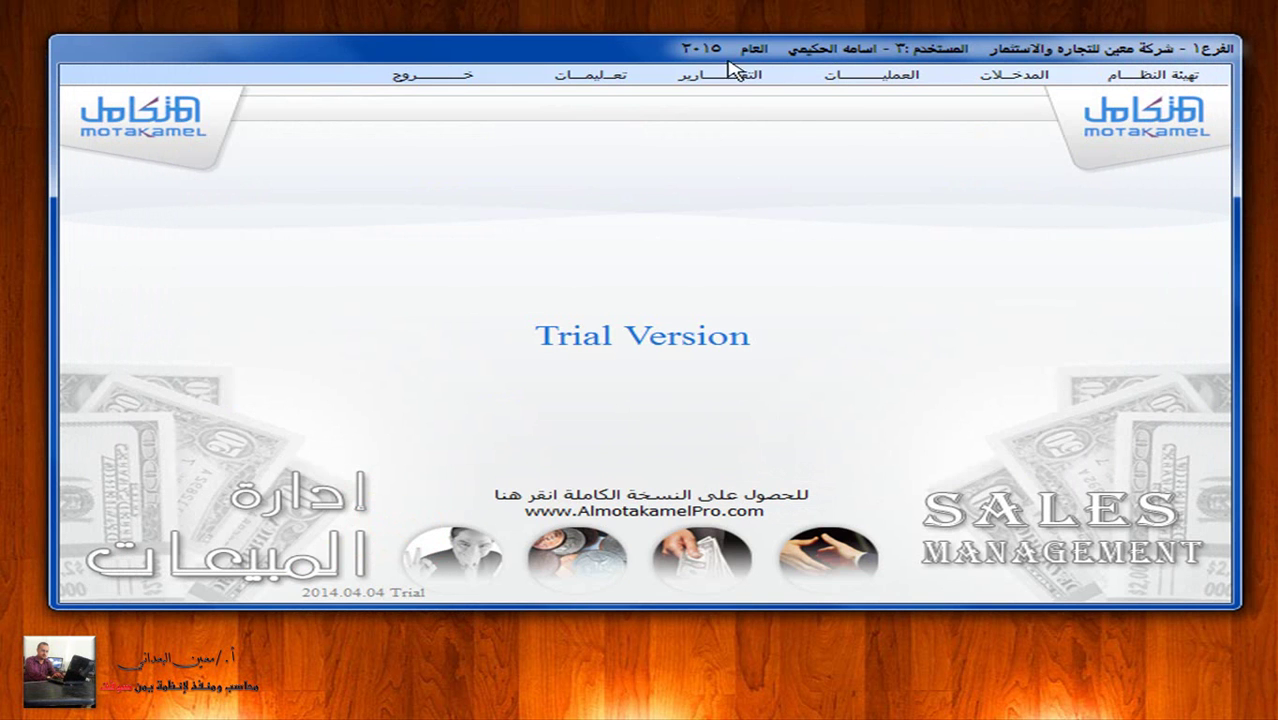
Step: Confirm user 3 is refused the General Ledger سند القبض screen, then exit to the module launcher
click(446, 77)
click(1183, 205)
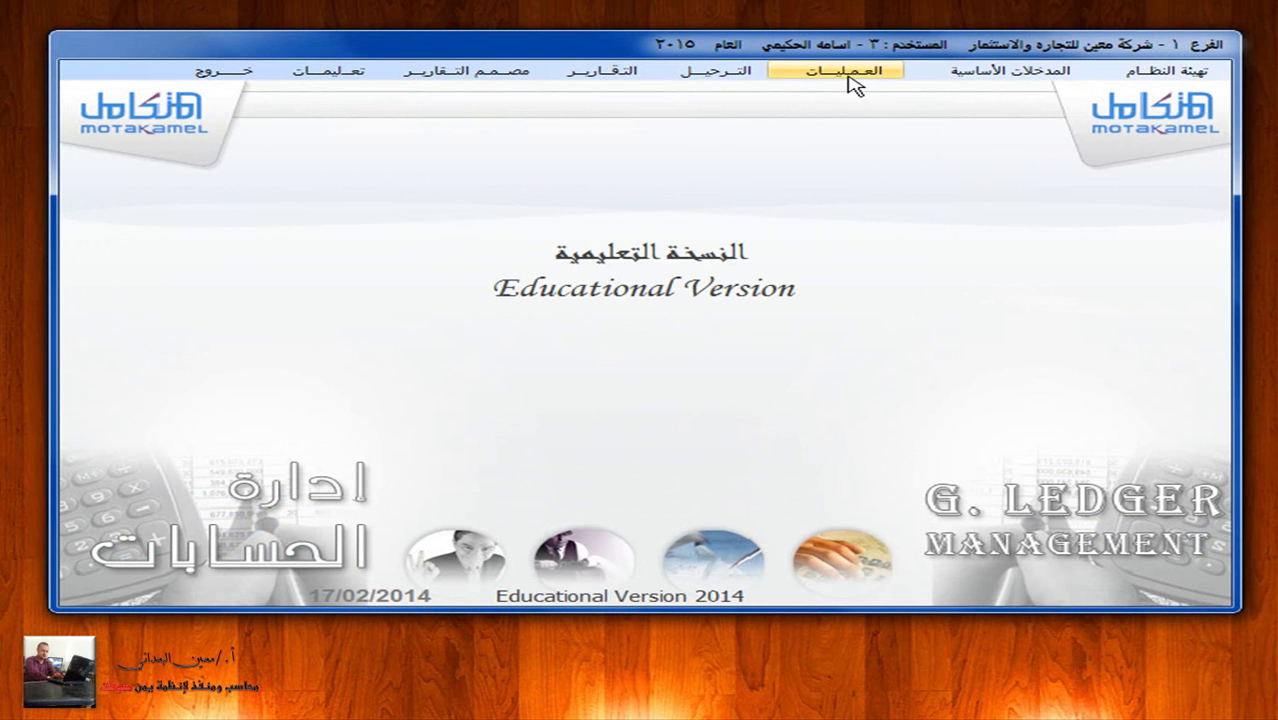
click(850, 75)
click(813, 138)
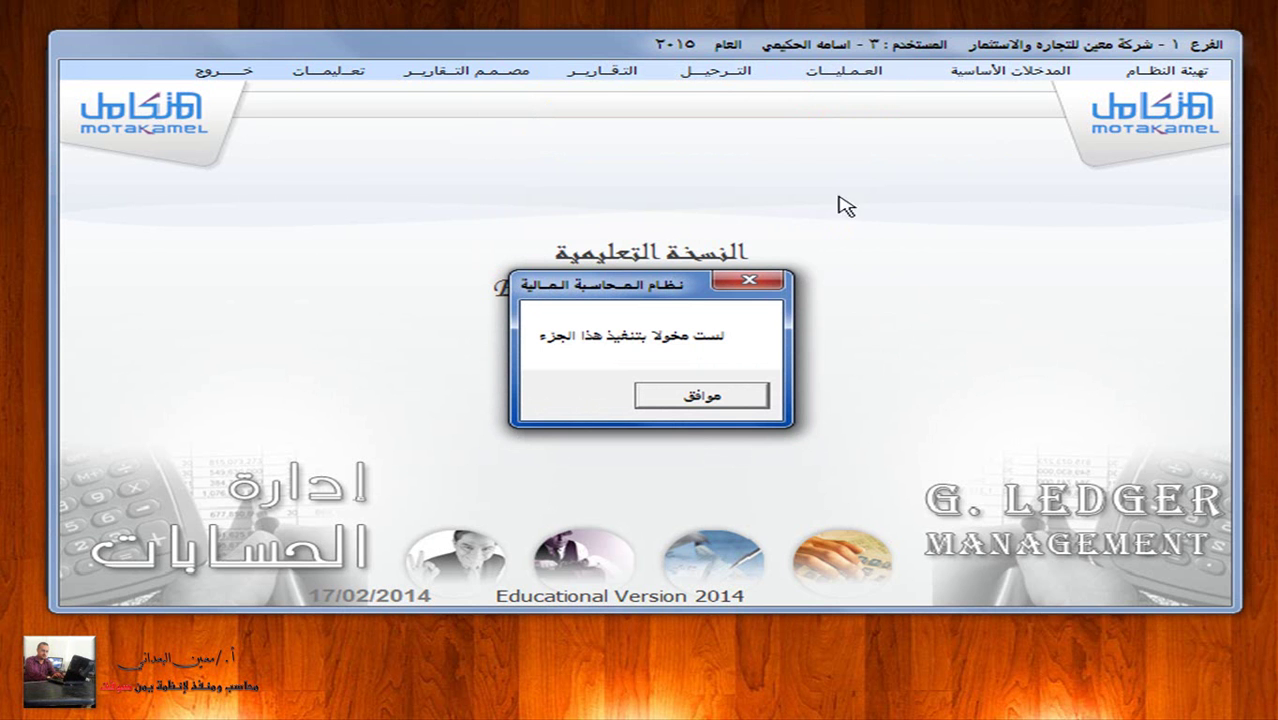
click(690, 400)
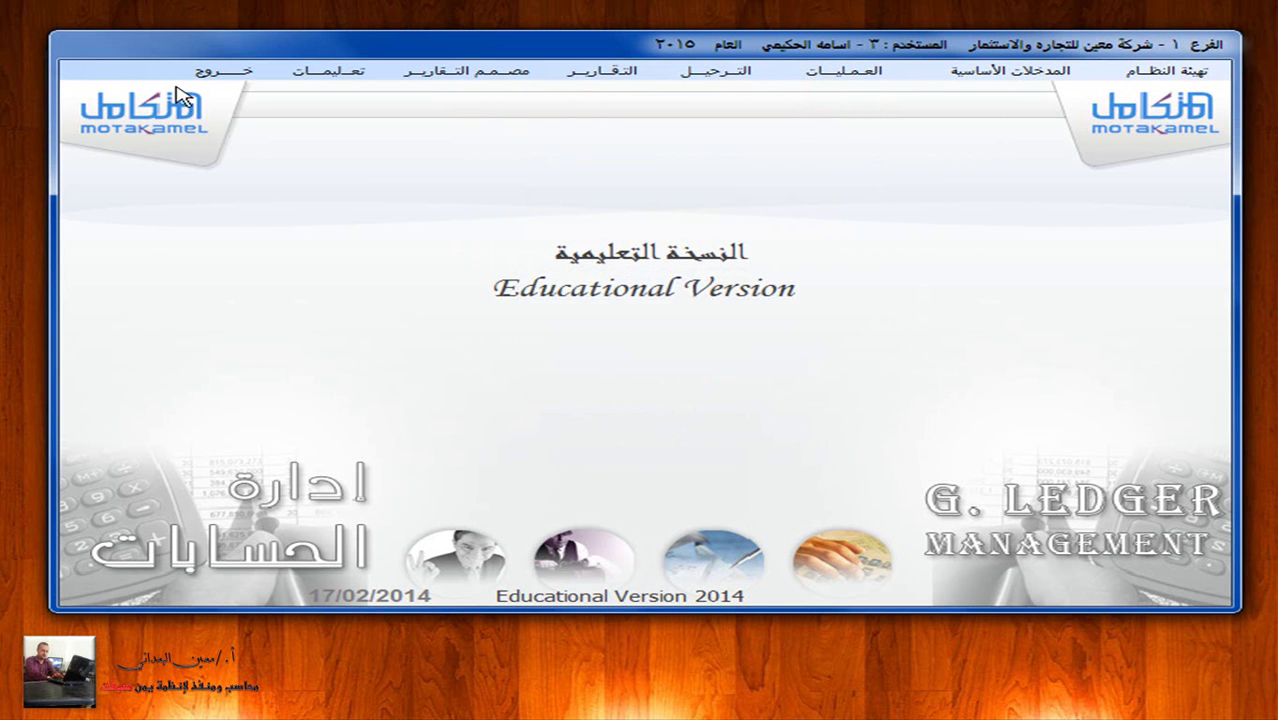
click(208, 72)
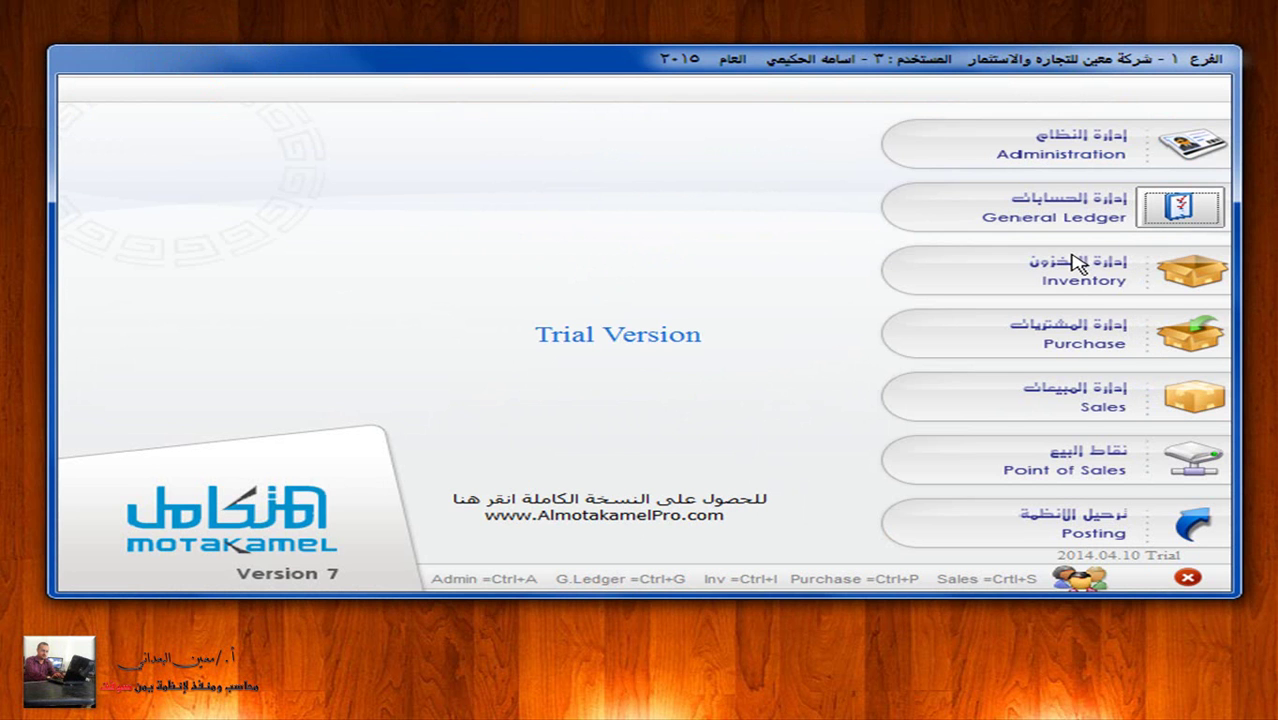
Step: Log off the restricted user and sign back in as administrator user 1 with its password
click(1076, 579)
click(703, 400)
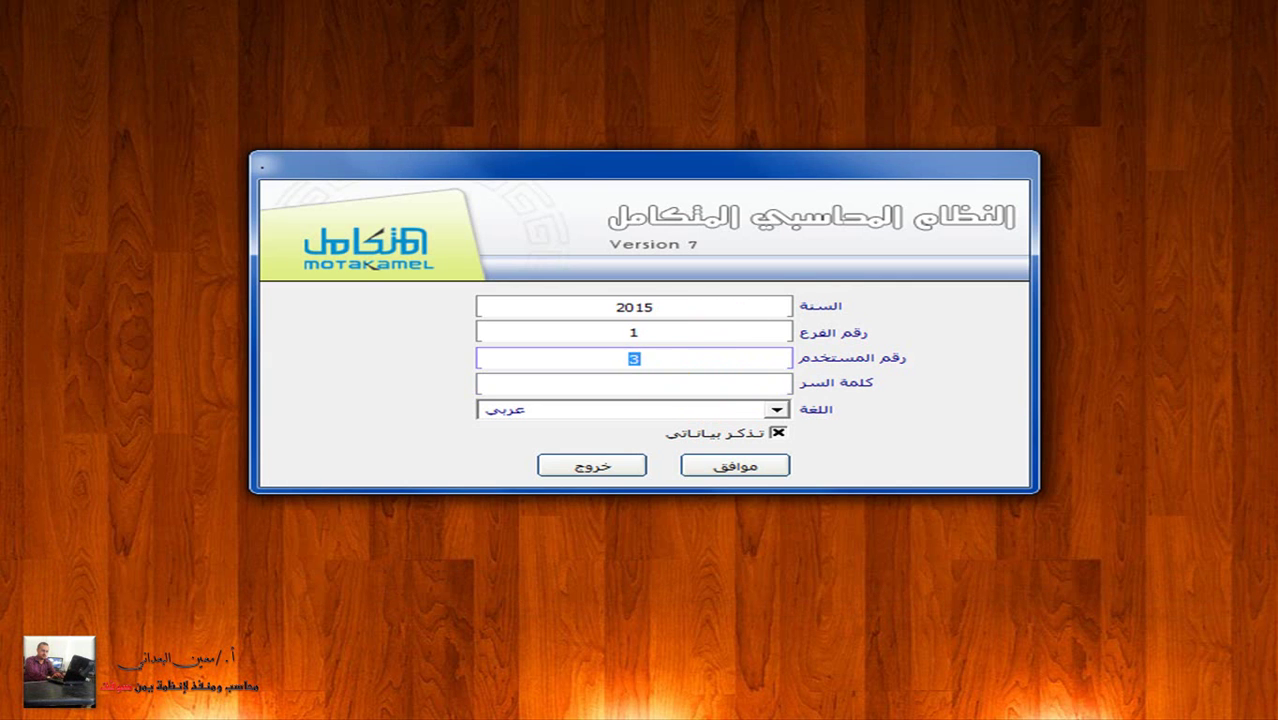
key(Return)
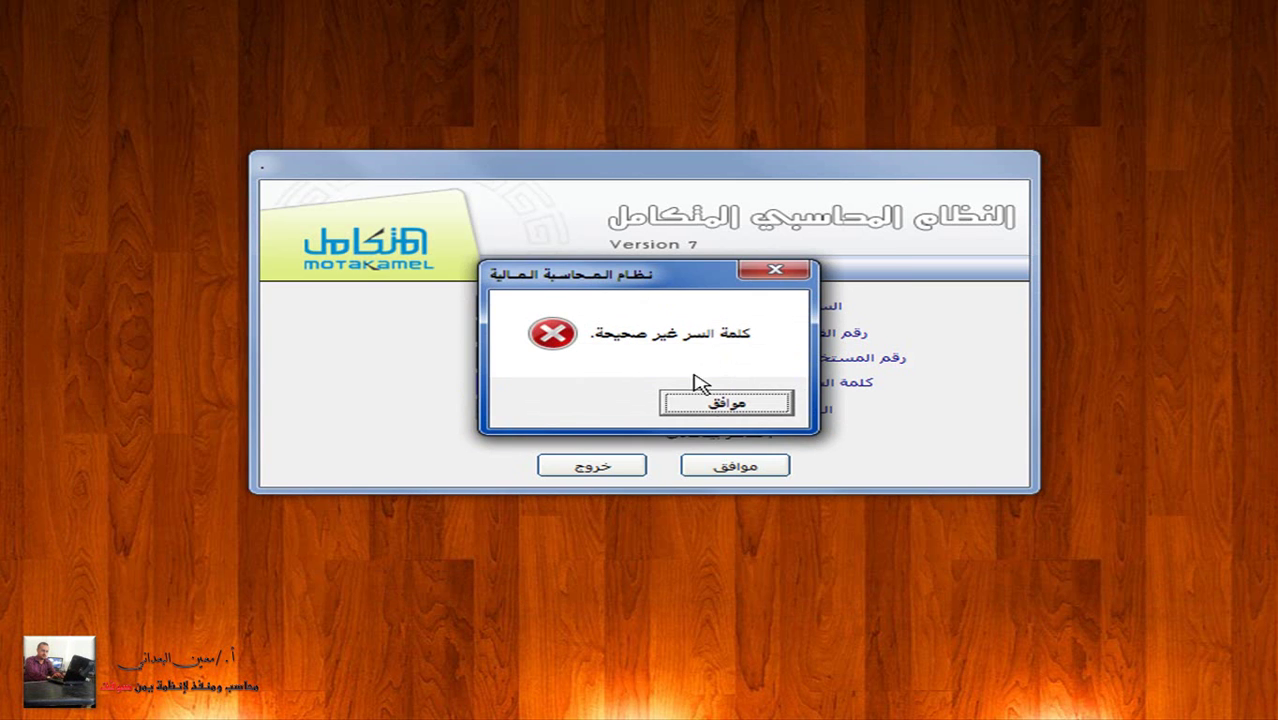
click(703, 400)
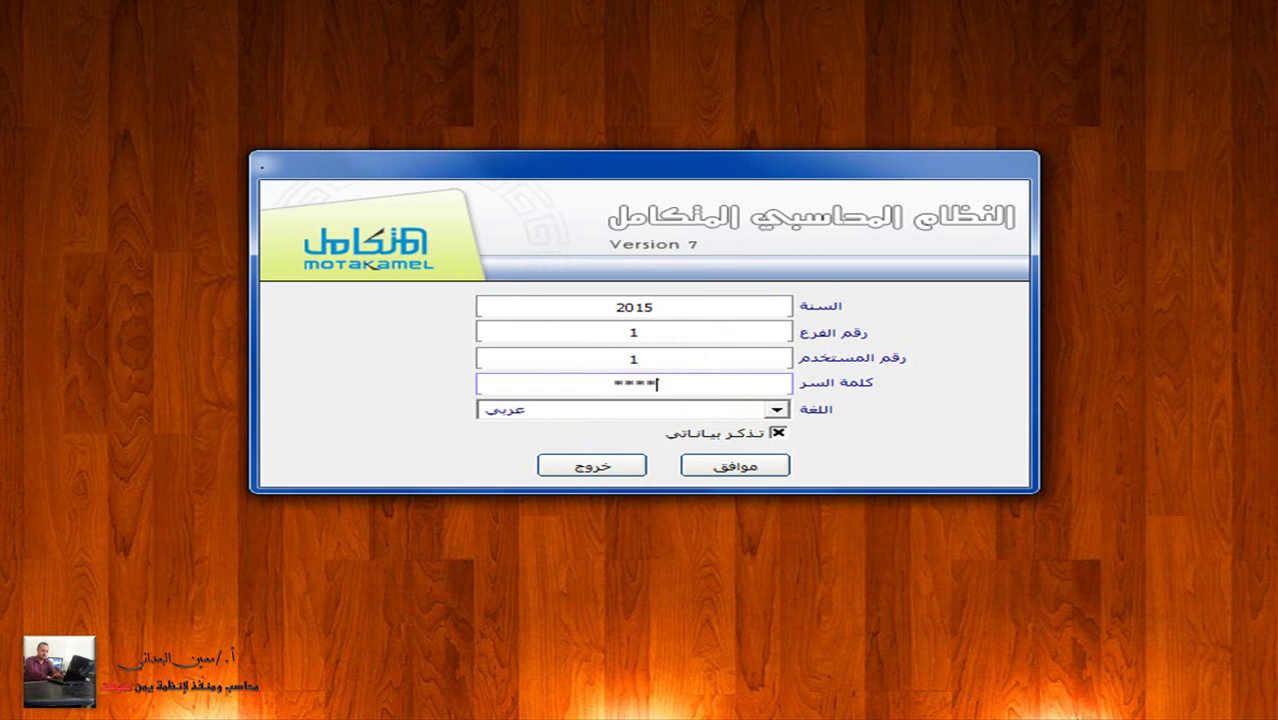
key(Return)
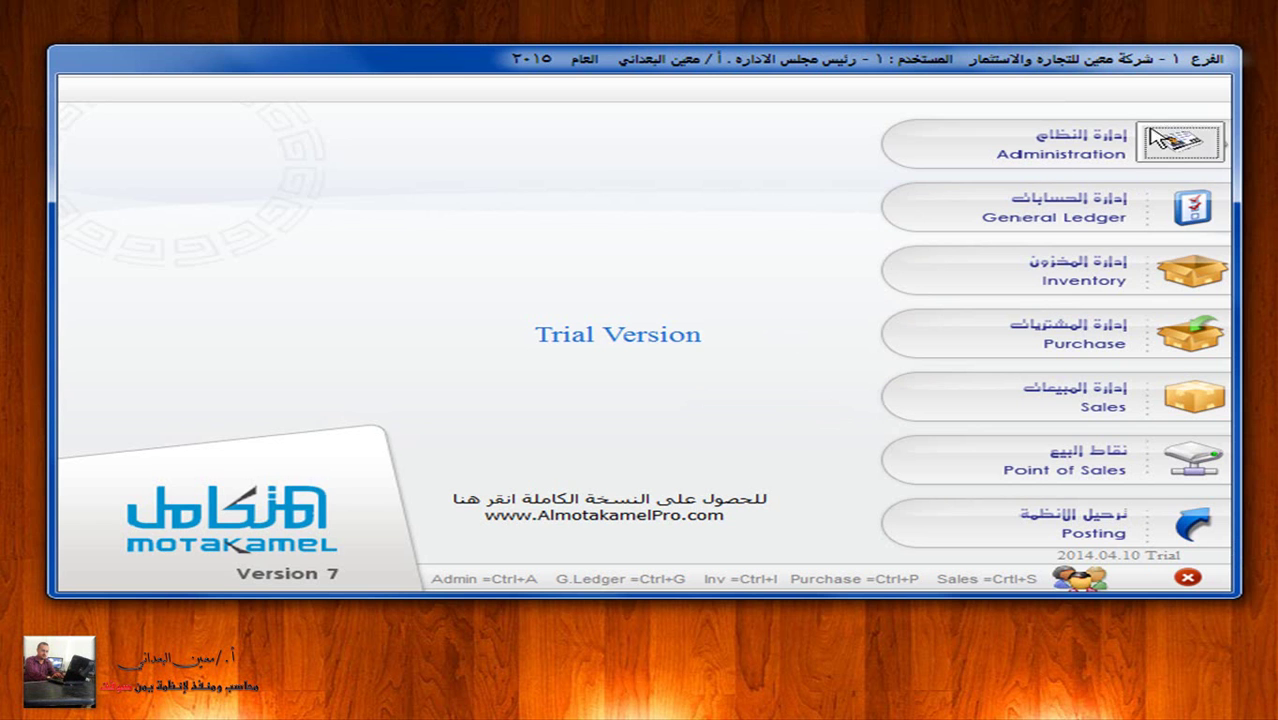
Step: Open صلاحيات المستخدمين from the system administration Users menu
click(1195, 142)
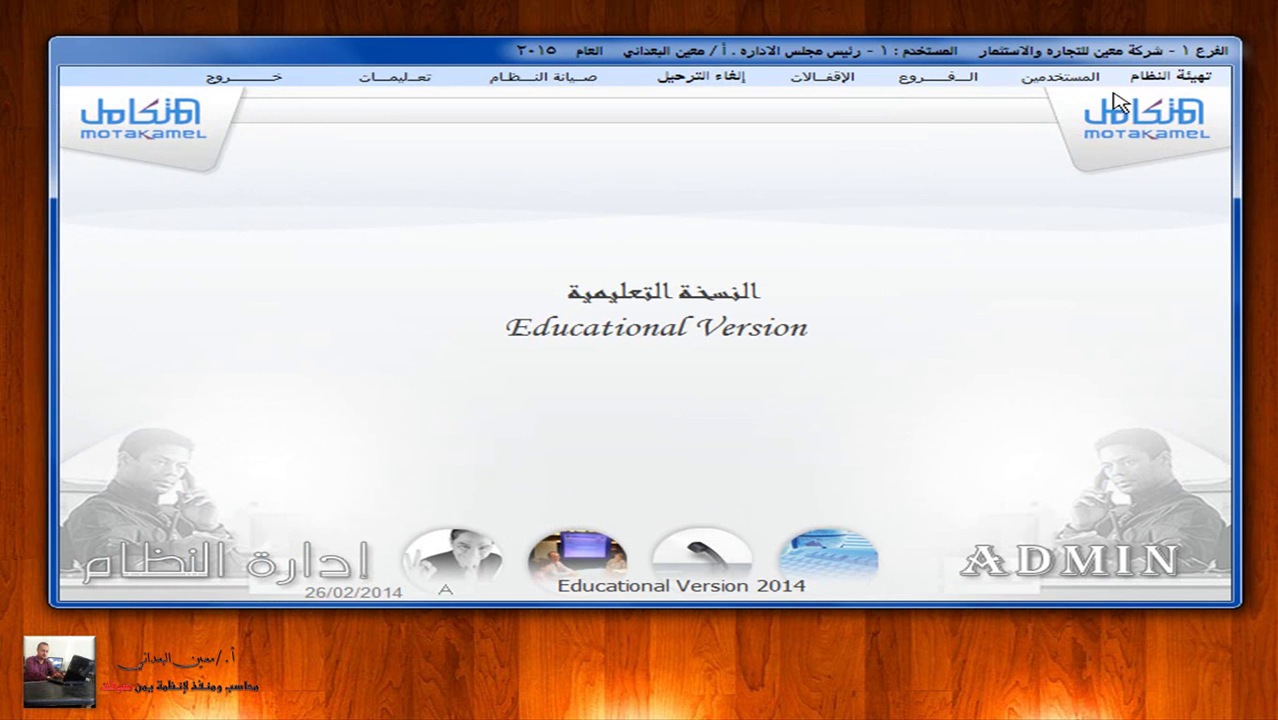
click(1064, 86)
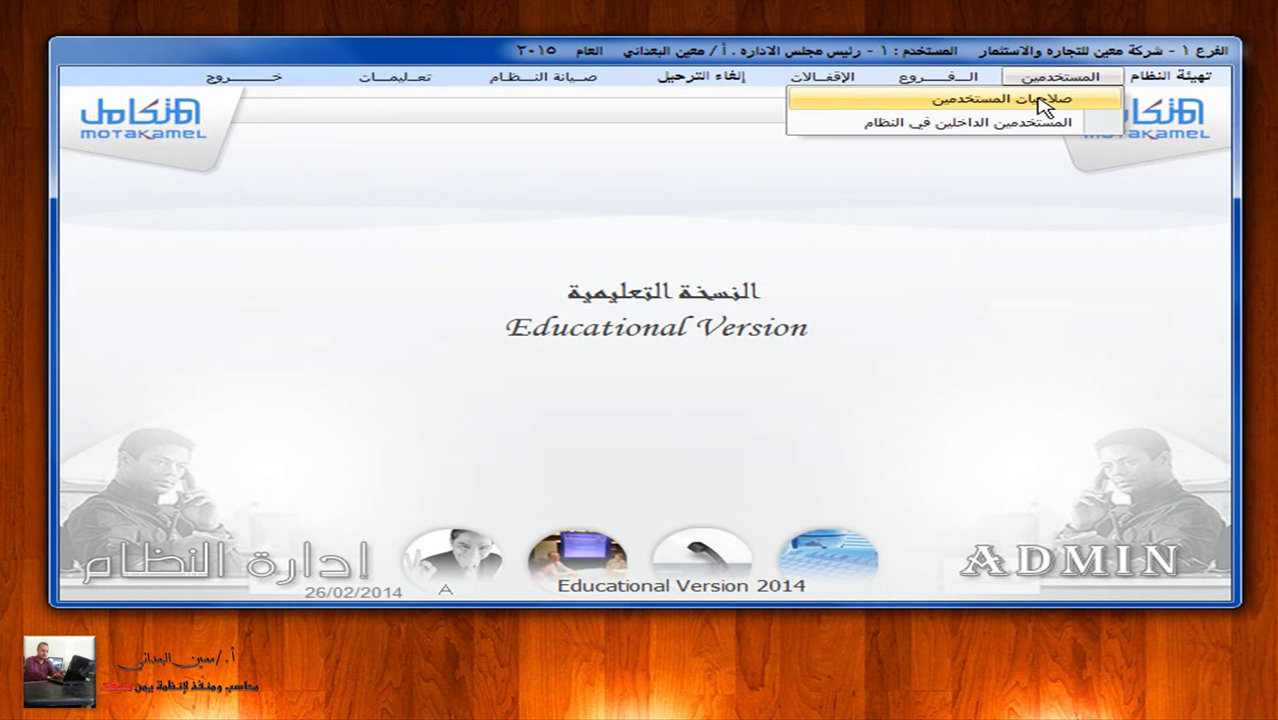
click(1045, 103)
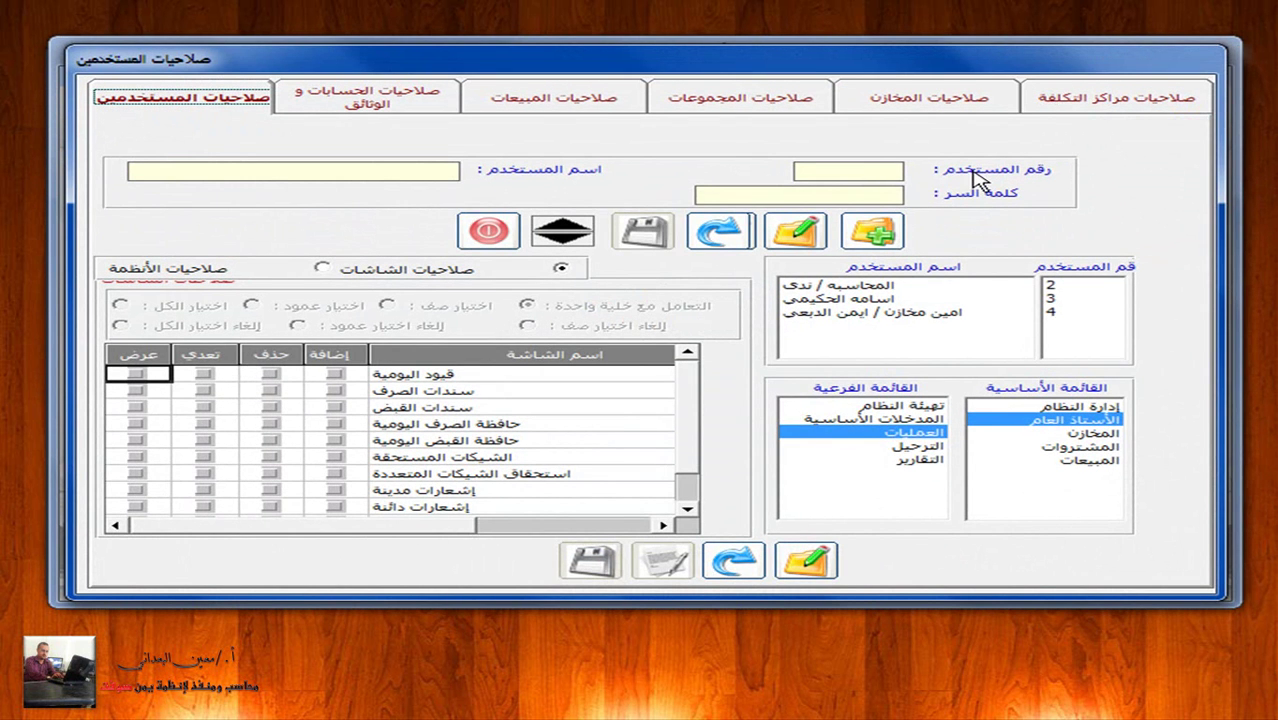
Step: Give user 4 full rights on بيانات المجموعات, بيانات الاصناف, بيانات المخازن and تخزين الاصناف
click(915, 318)
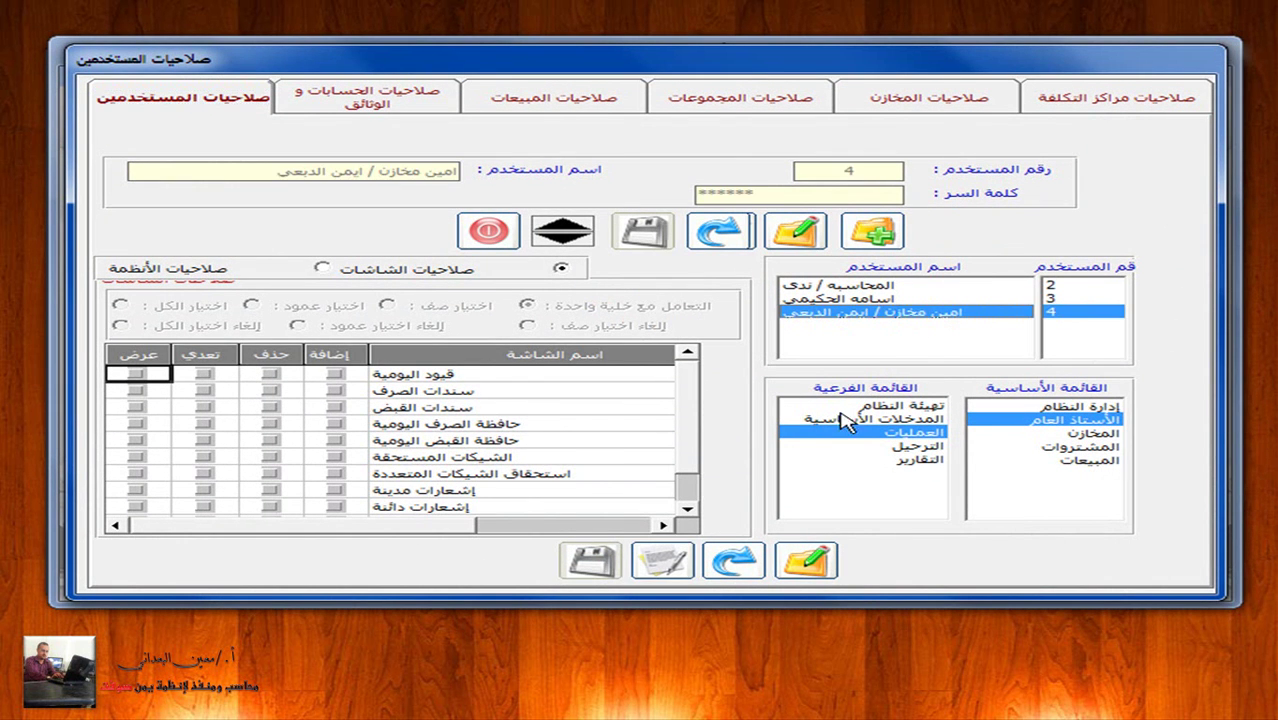
click(810, 557)
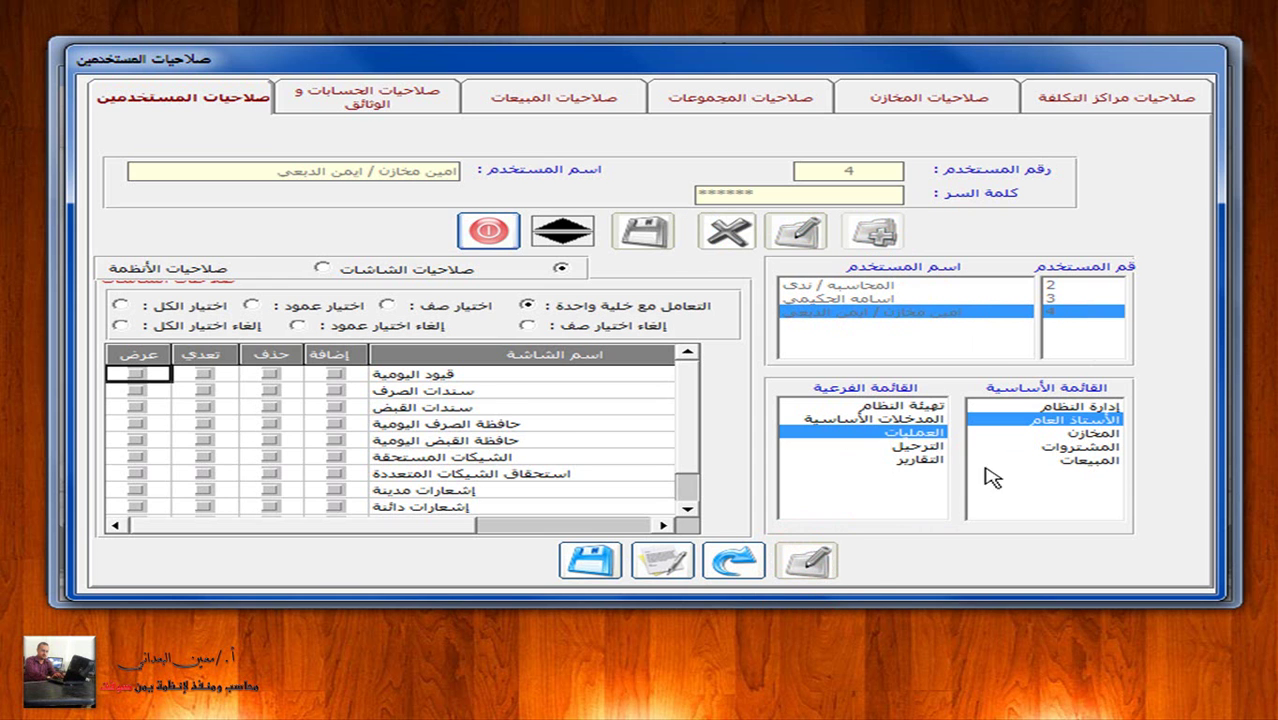
click(1081, 435)
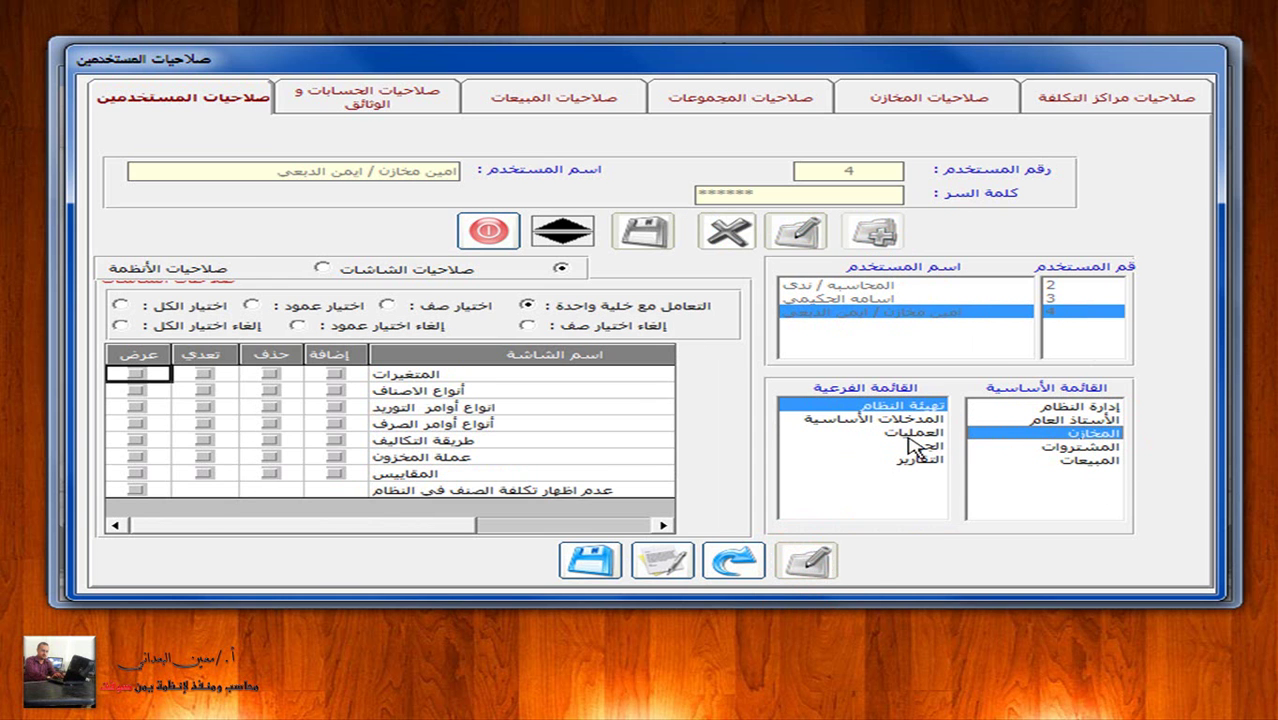
click(890, 419)
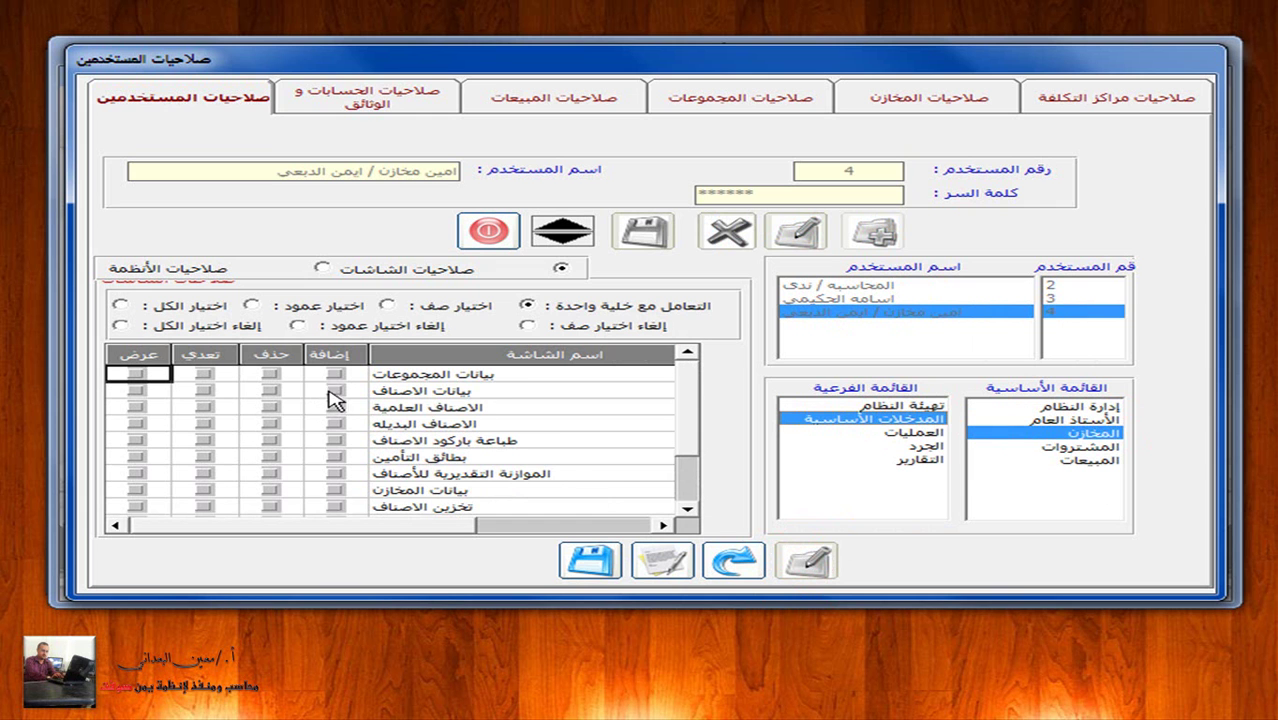
click(335, 373)
click(268, 373)
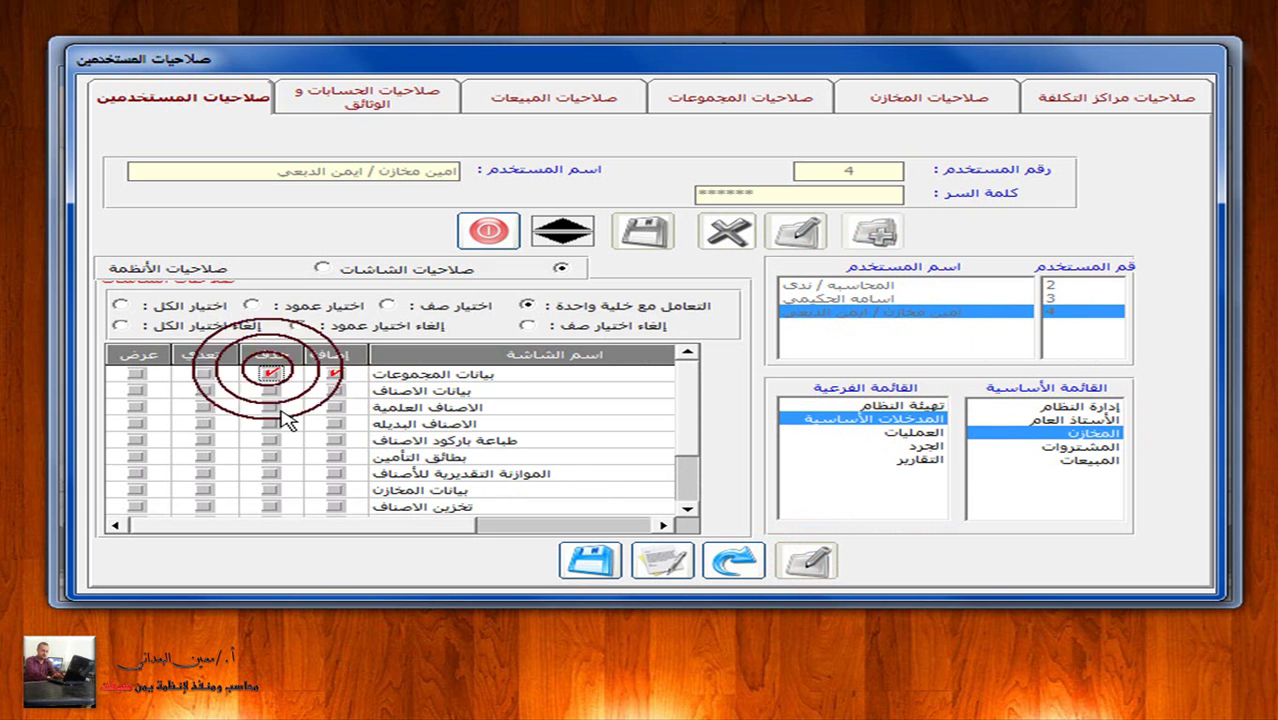
click(204, 374)
click(137, 374)
click(385, 306)
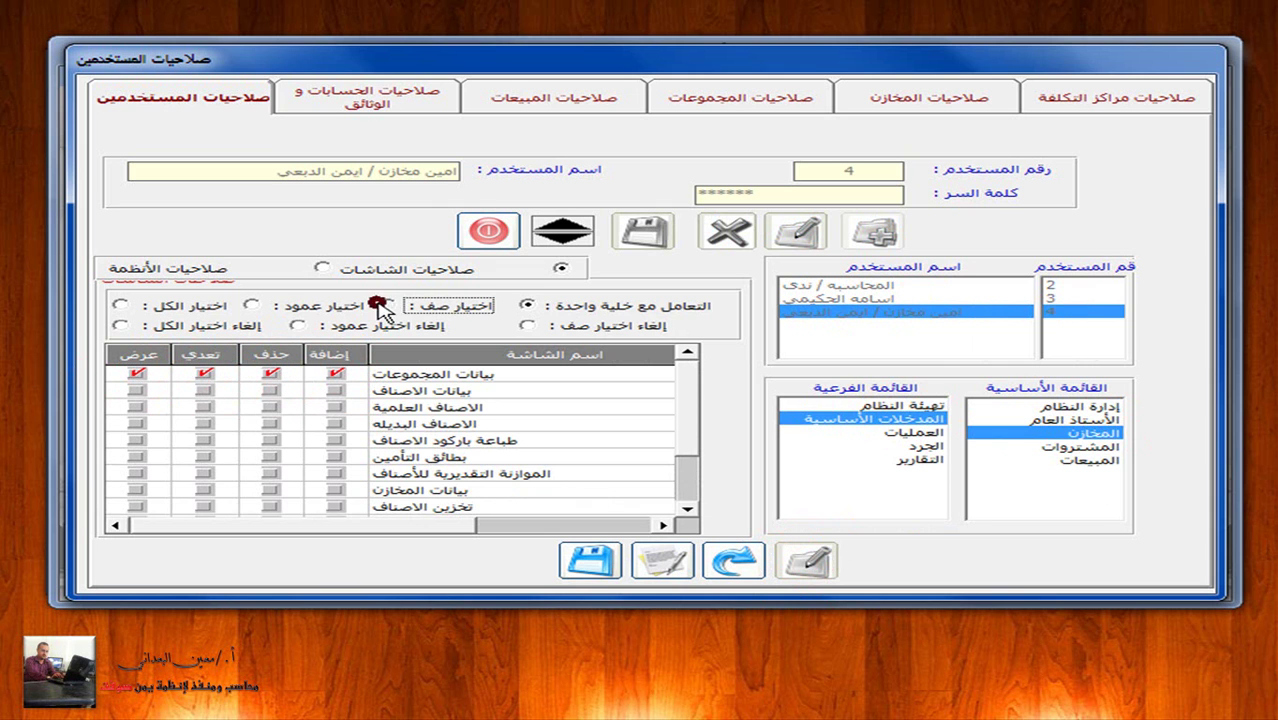
click(335, 391)
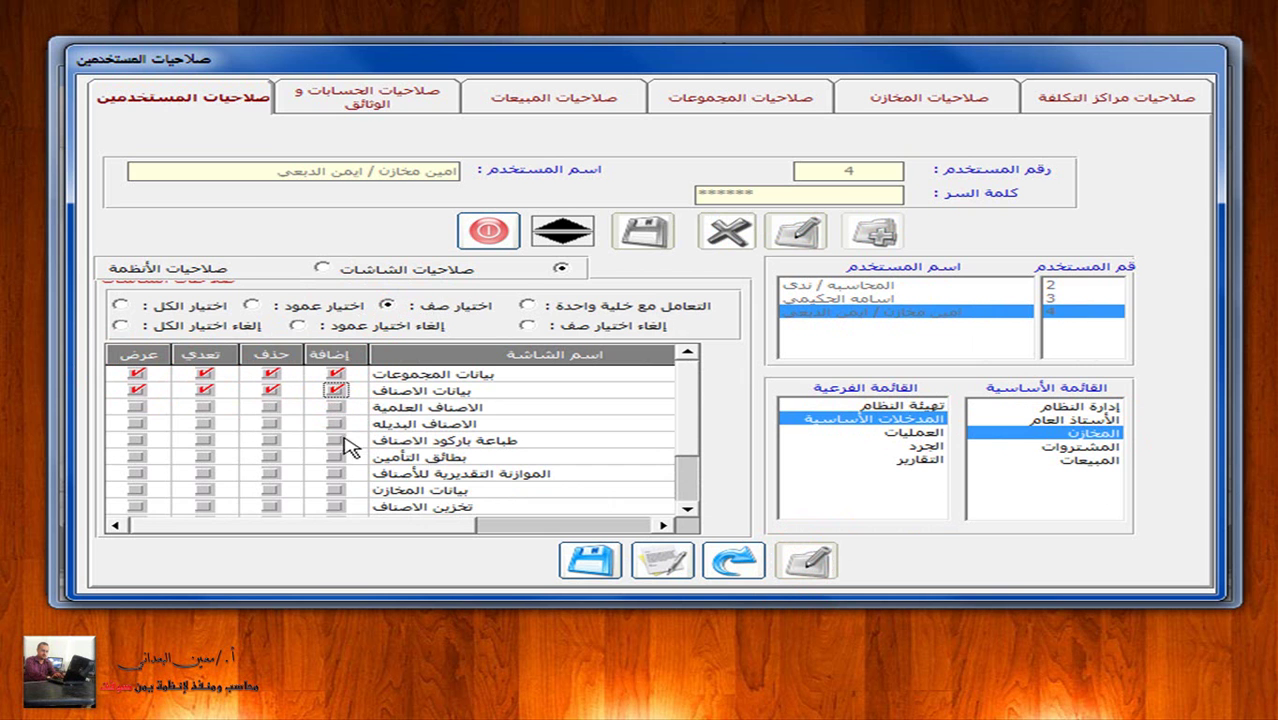
click(335, 490)
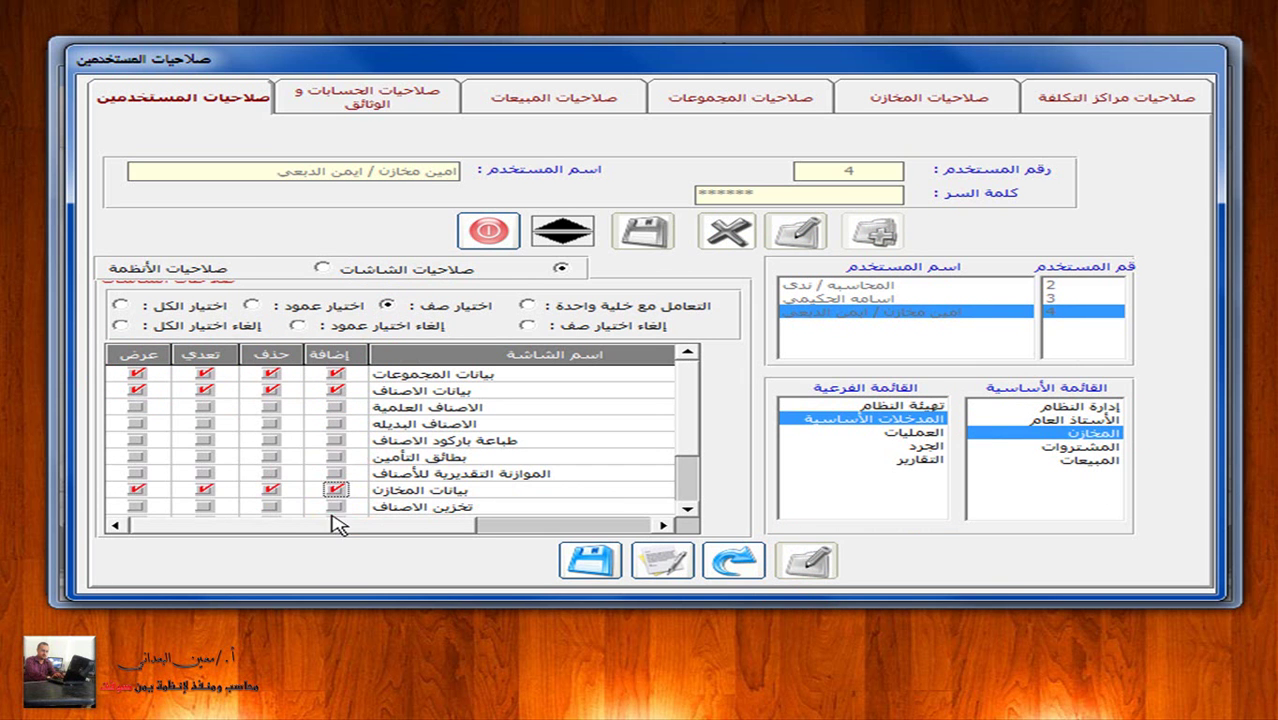
click(336, 507)
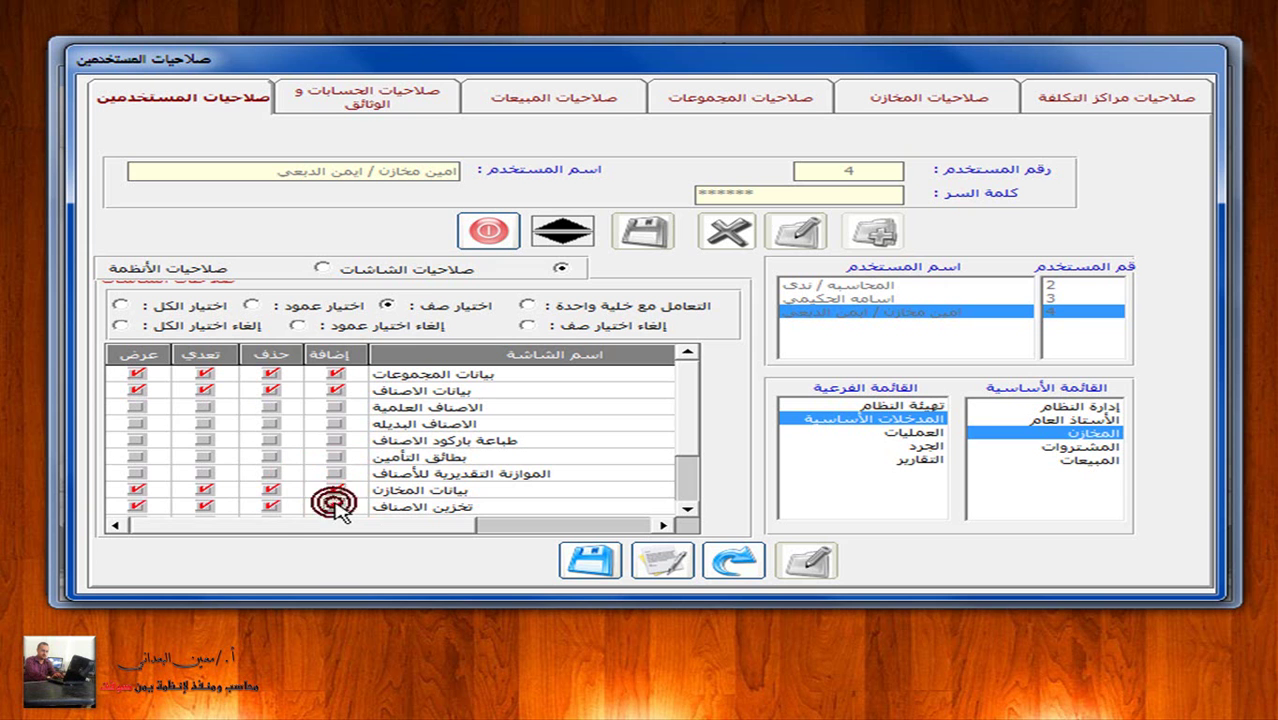
Step: Give user 4 full rights on التوريد المخزني, الصرف المخزني, التحويل المخزني and مردودات أوامر التوريد
click(903, 433)
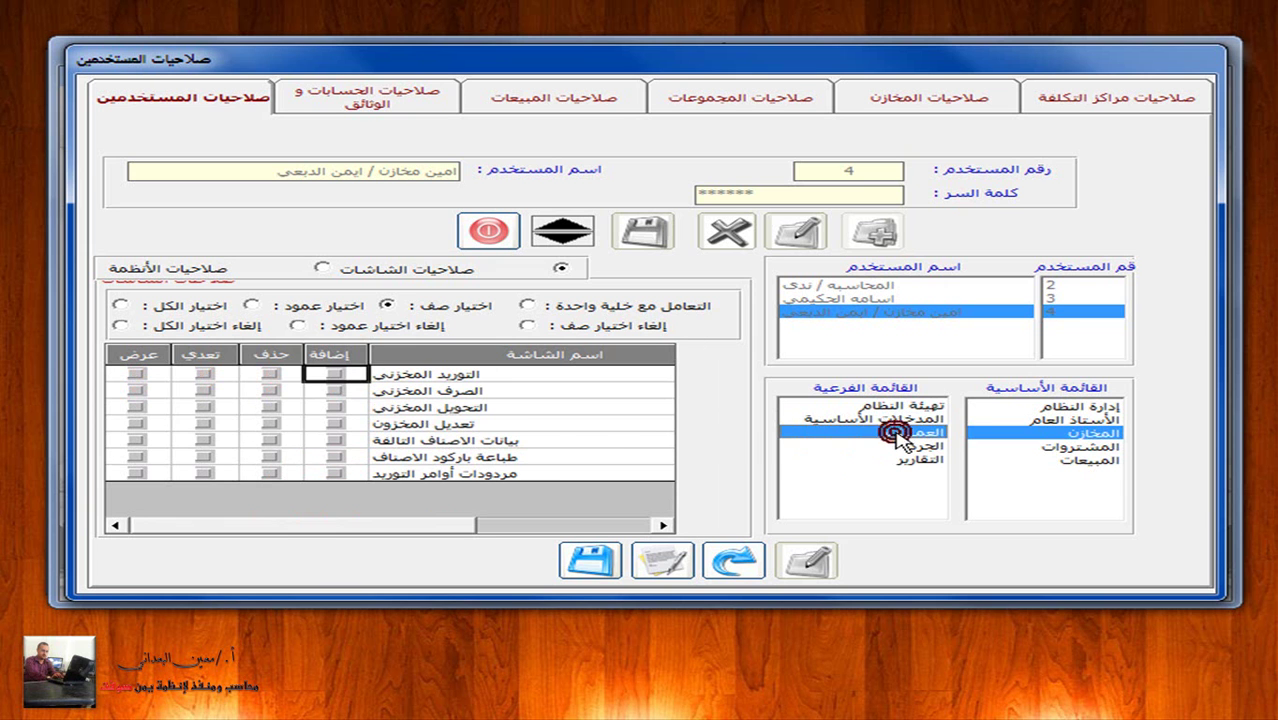
click(337, 377)
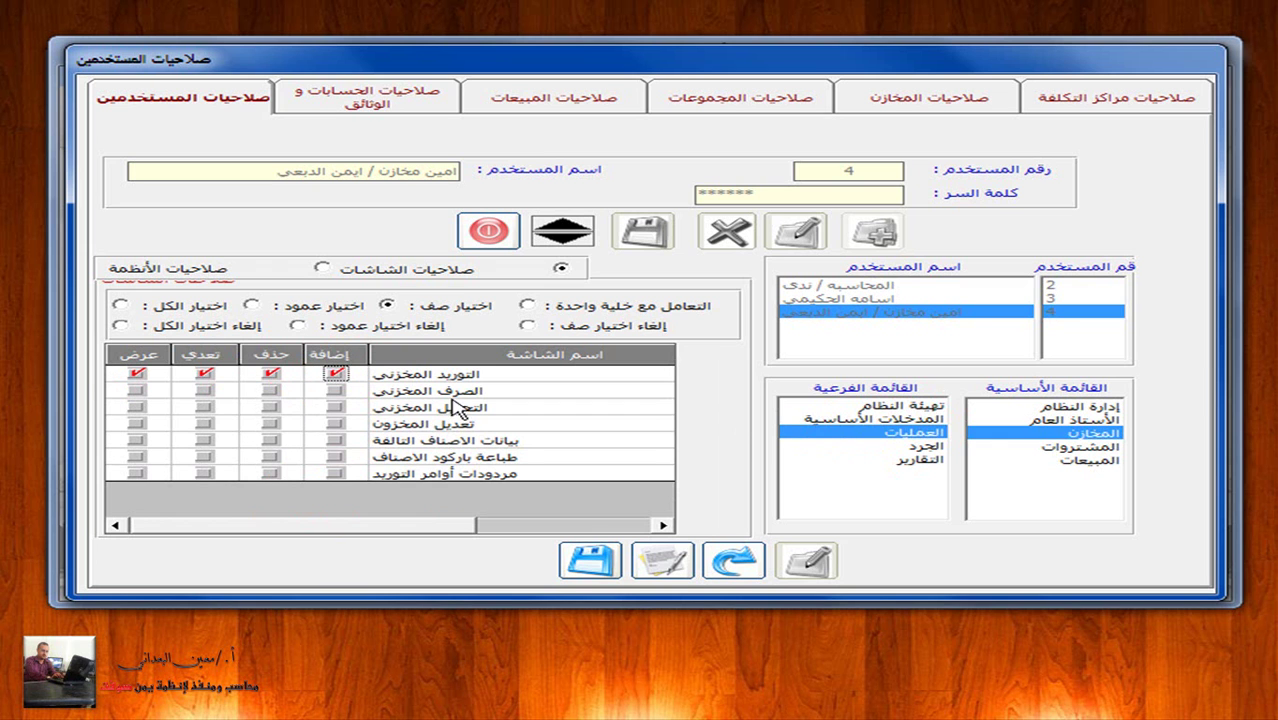
click(335, 391)
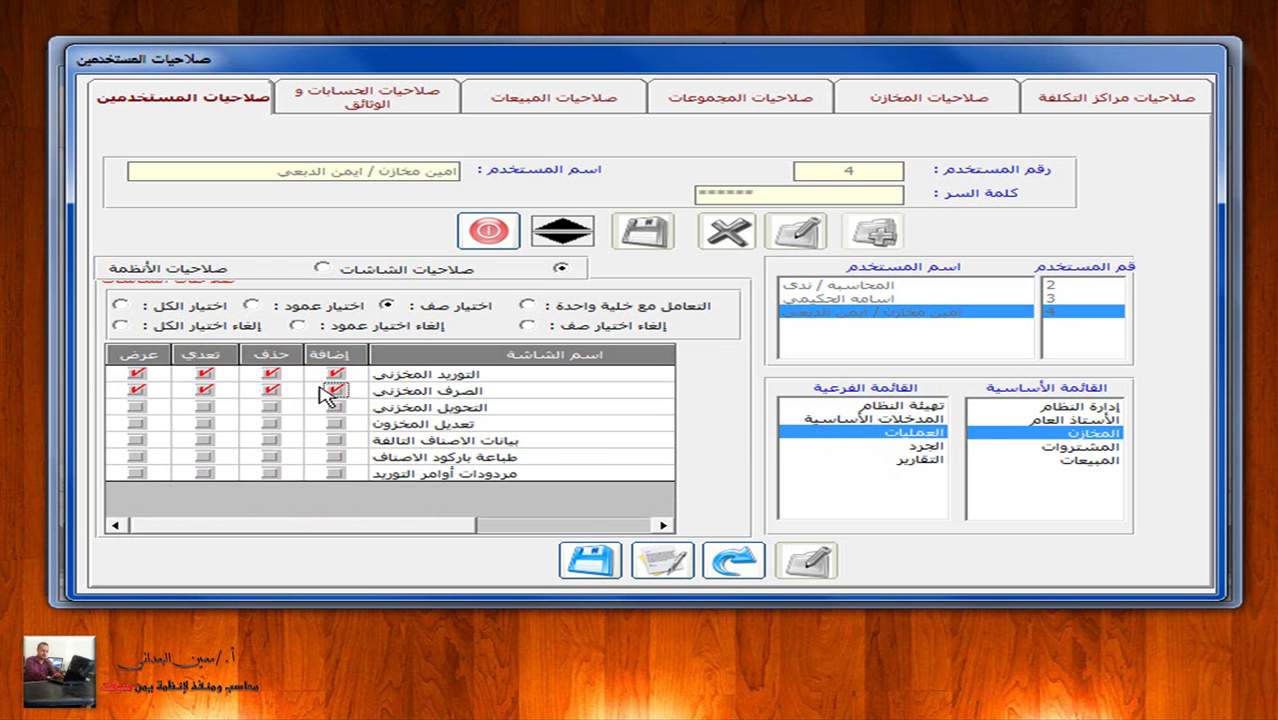
click(335, 407)
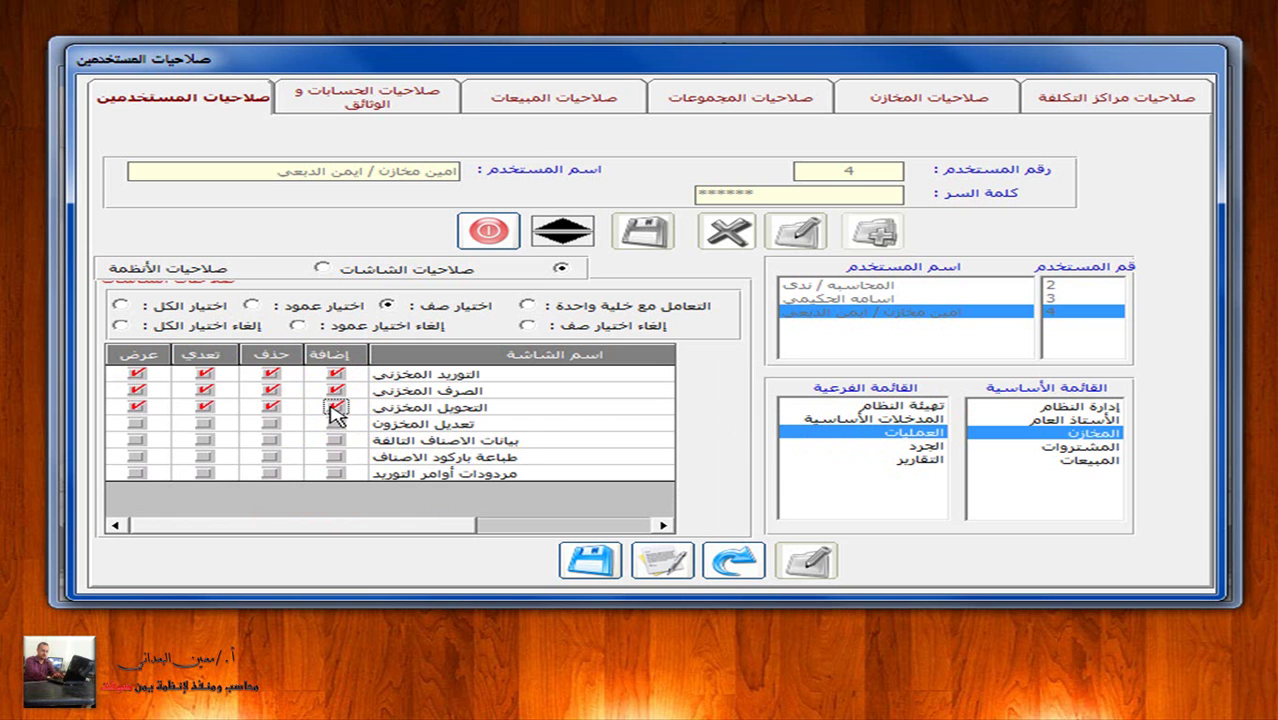
click(335, 473)
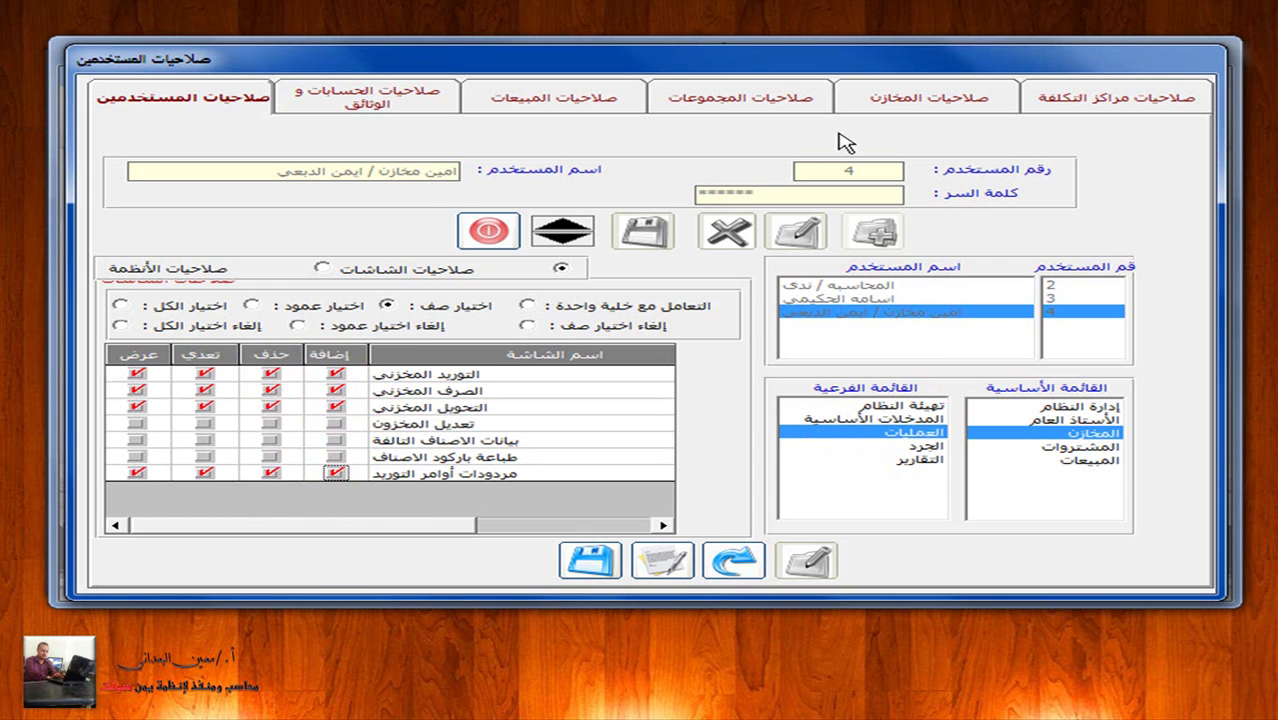
click(897, 104)
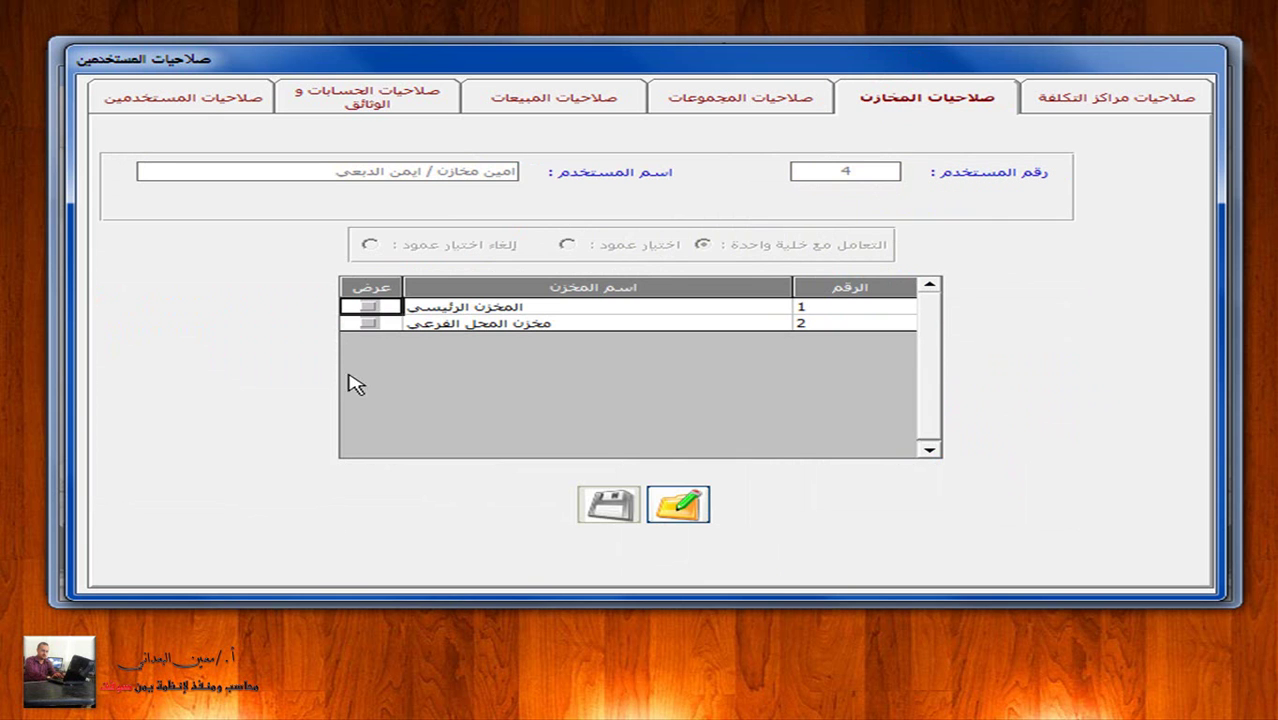
Step: Let user 4 view المخزن الرئيسي and مخزن المحل الفرعي, and save the warehouse permissions
click(678, 504)
click(370, 307)
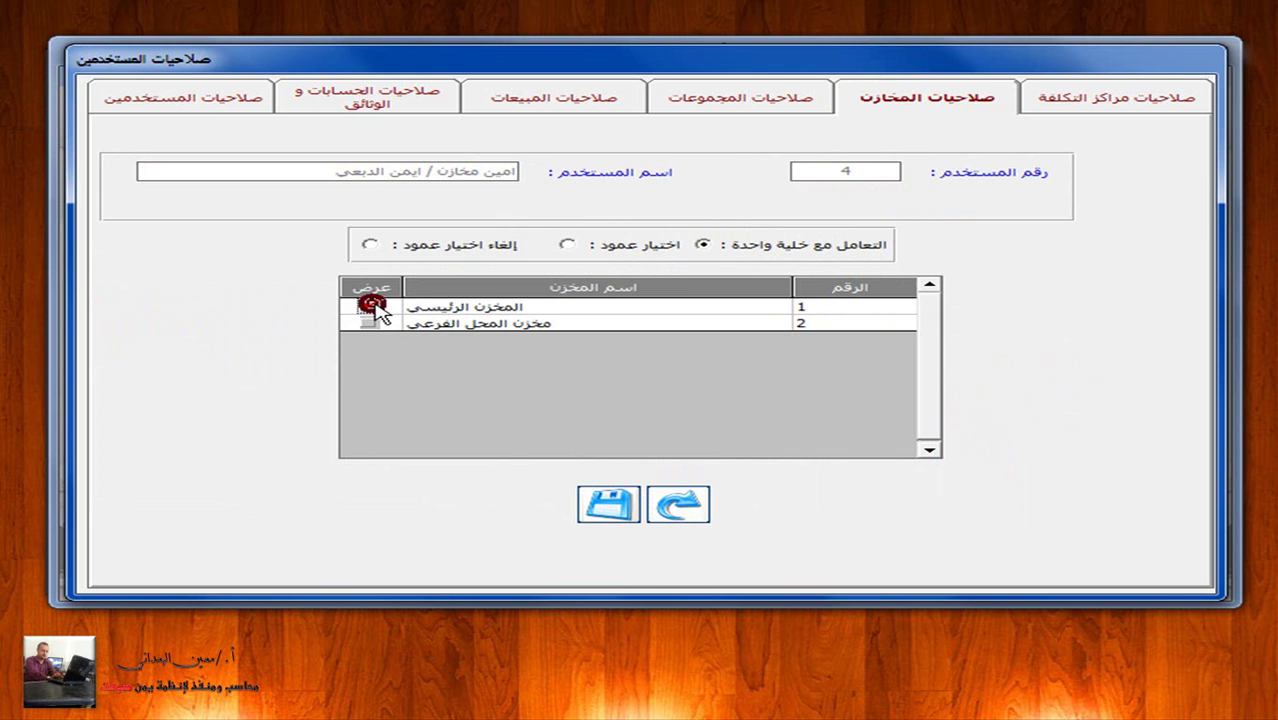
click(369, 323)
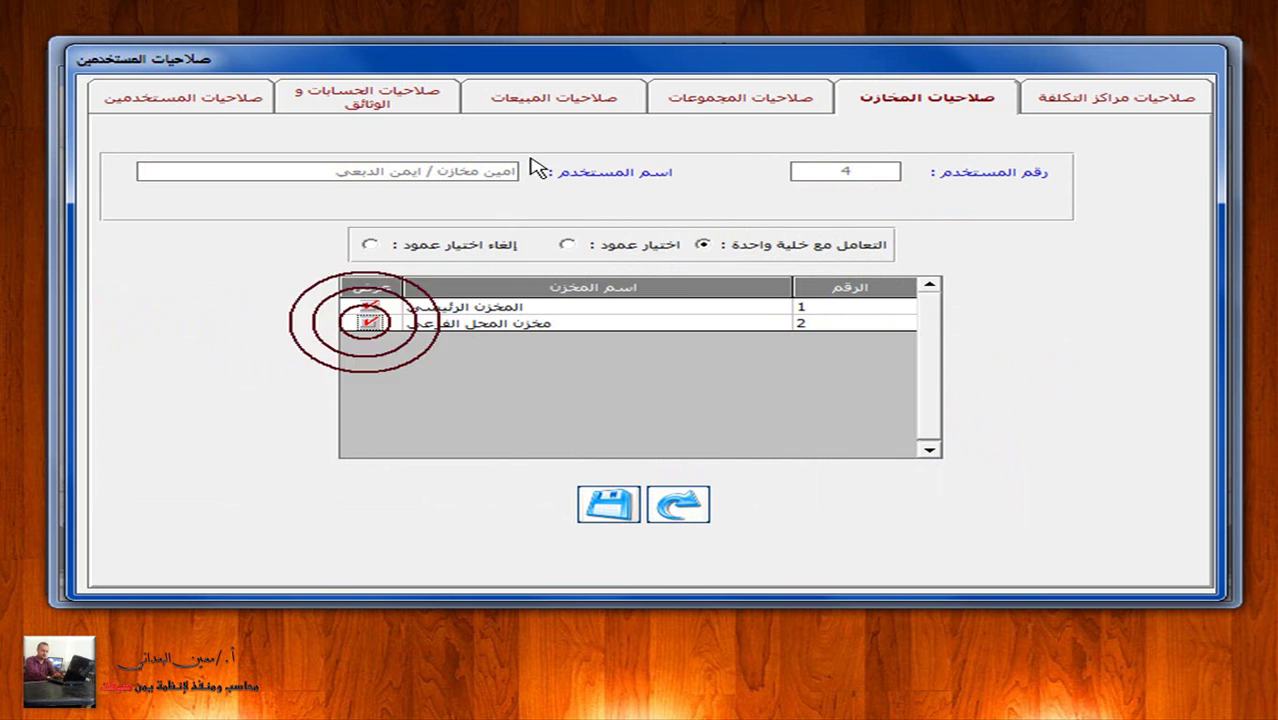
click(610, 506)
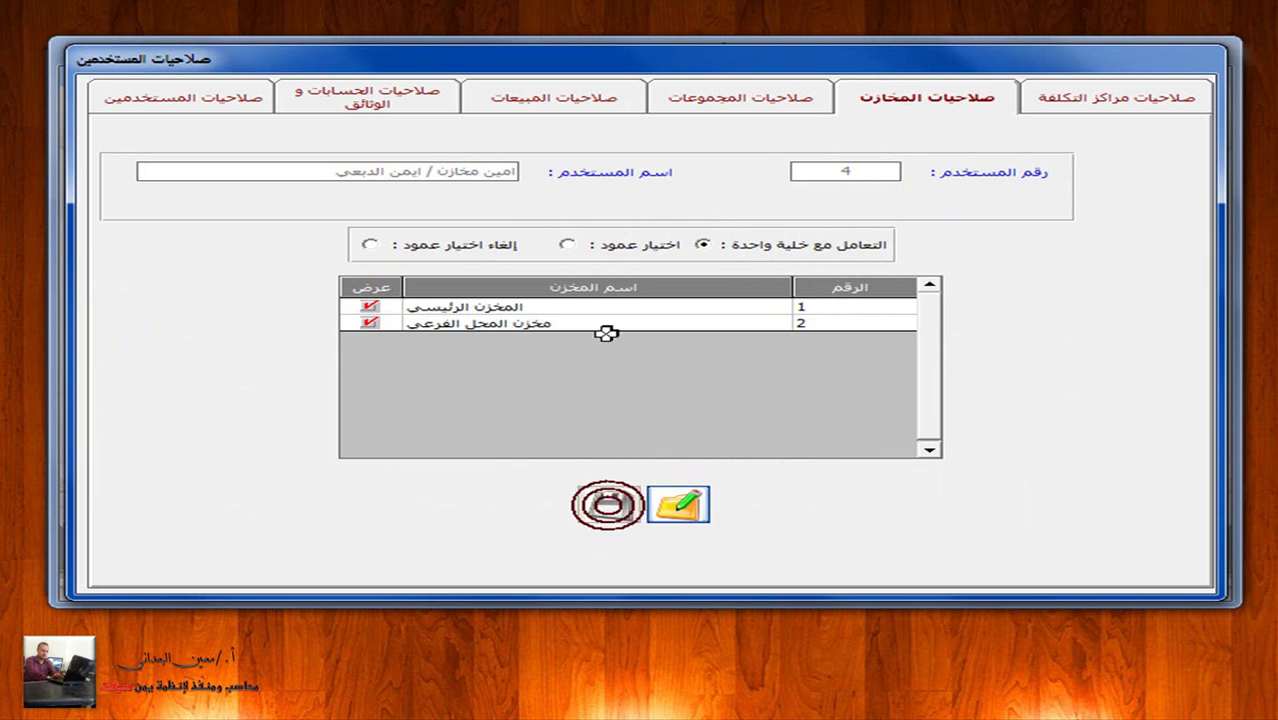
Step: Save user 4's screen permissions and close the user permissions window
click(697, 97)
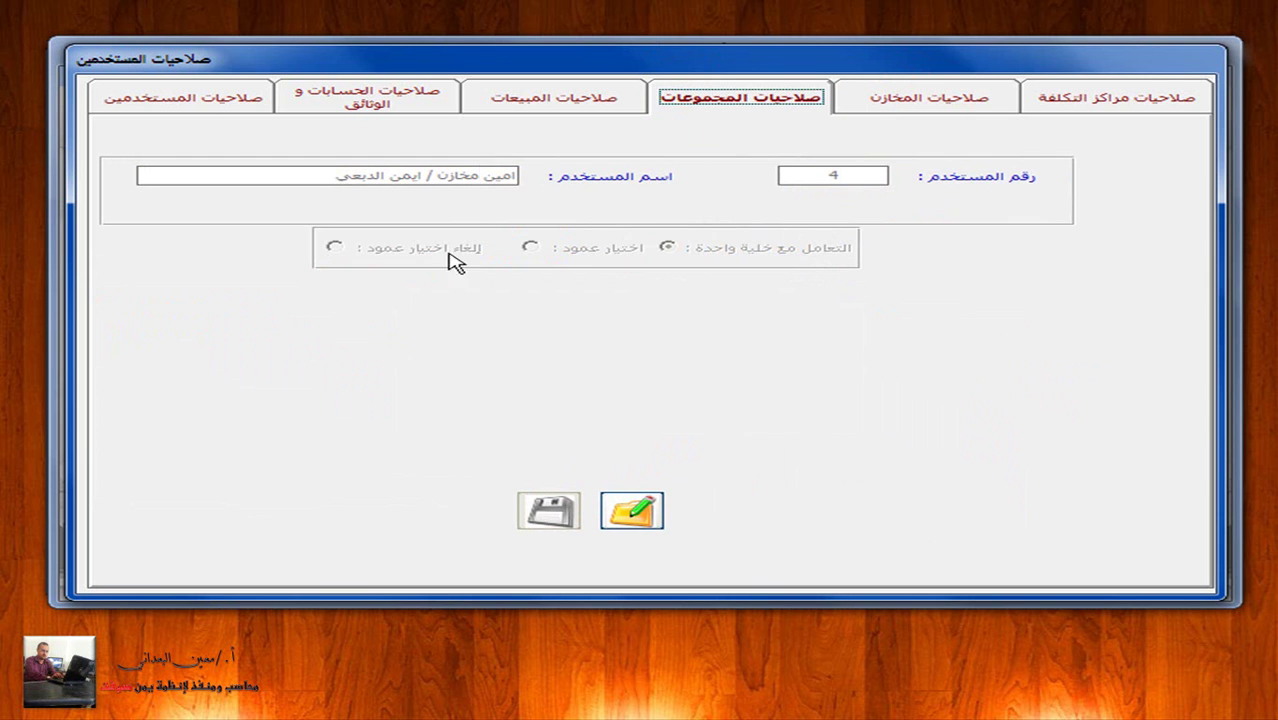
click(213, 94)
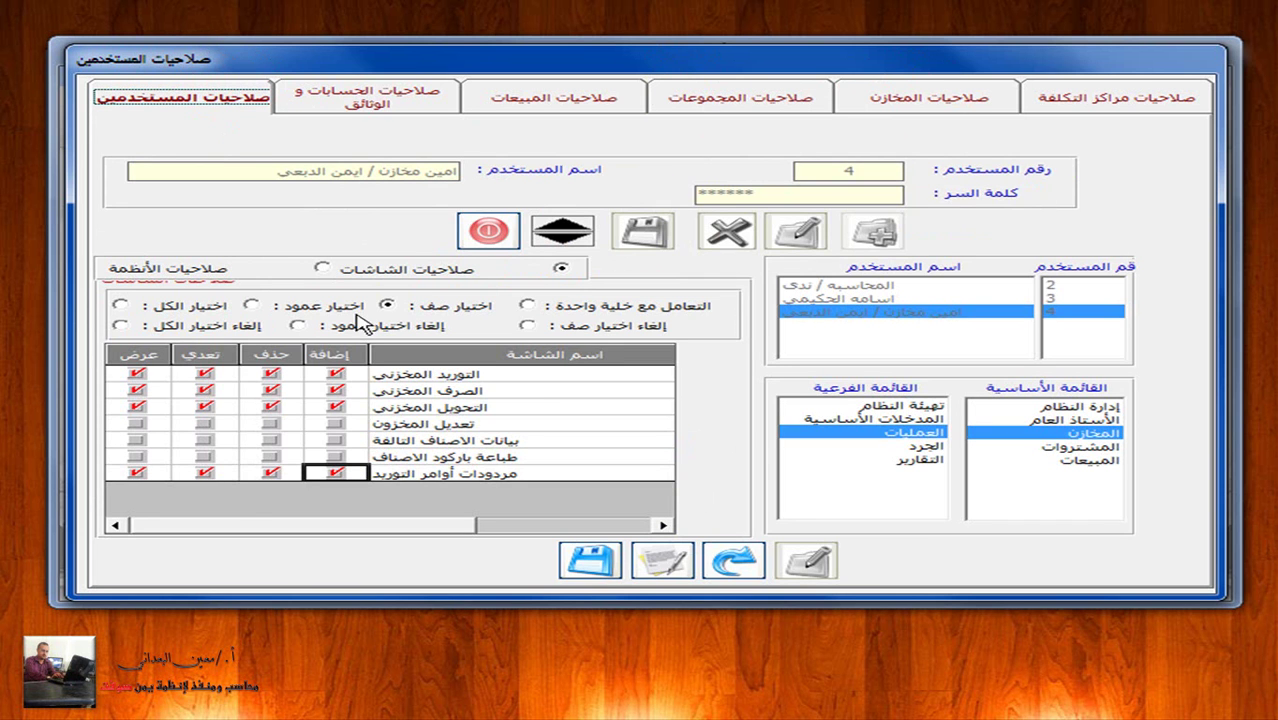
click(595, 562)
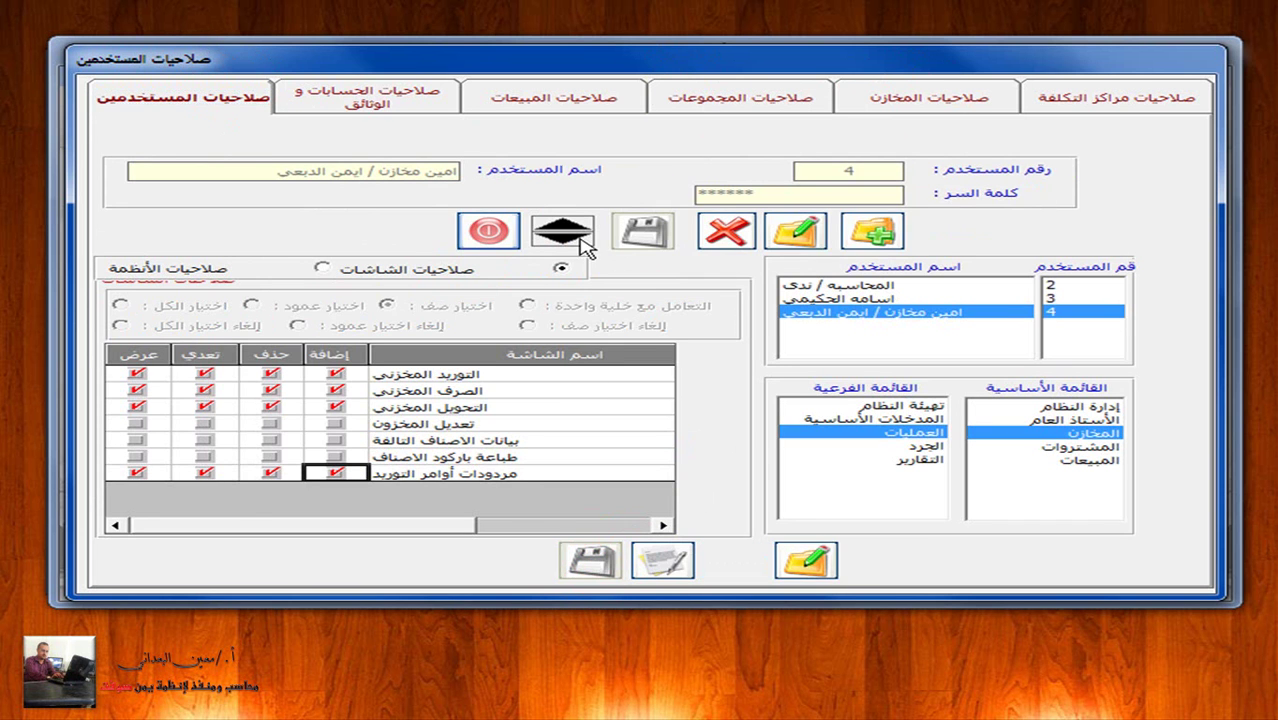
click(488, 230)
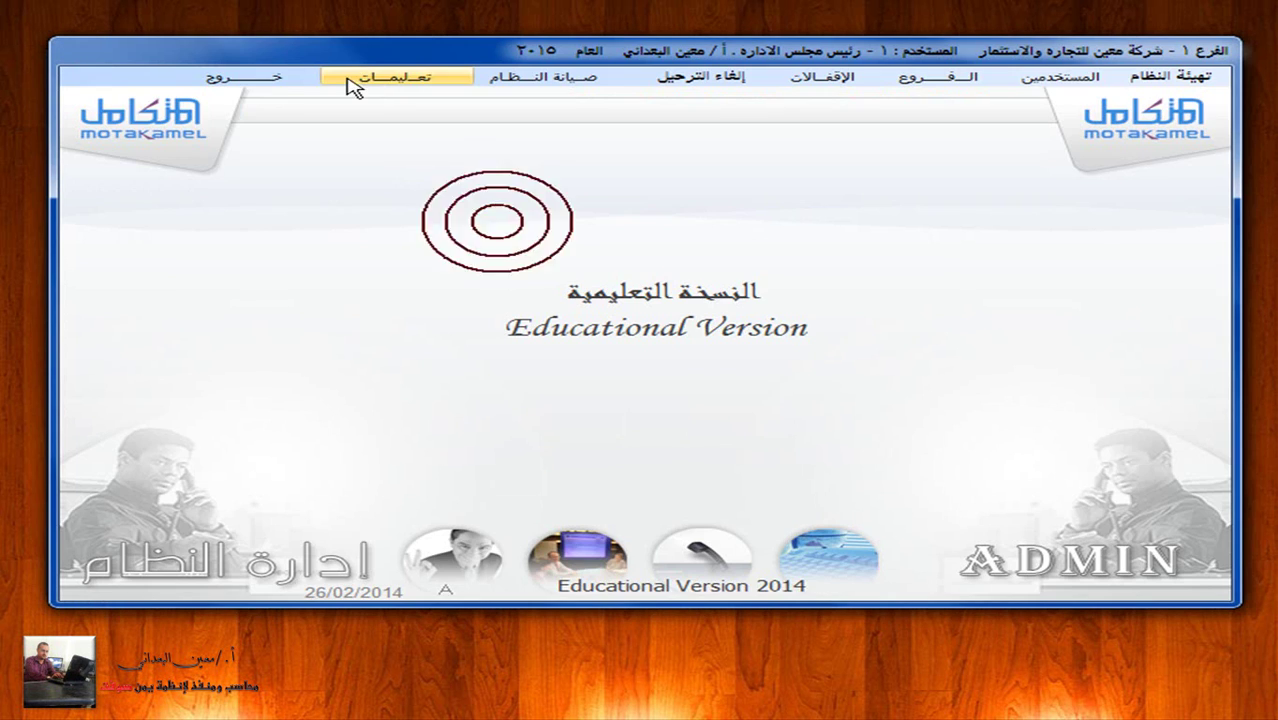
Step: Sign out of the administrator session and log in as user 4, the warehouse keeper, for 2015, branch 1
click(264, 78)
click(1074, 580)
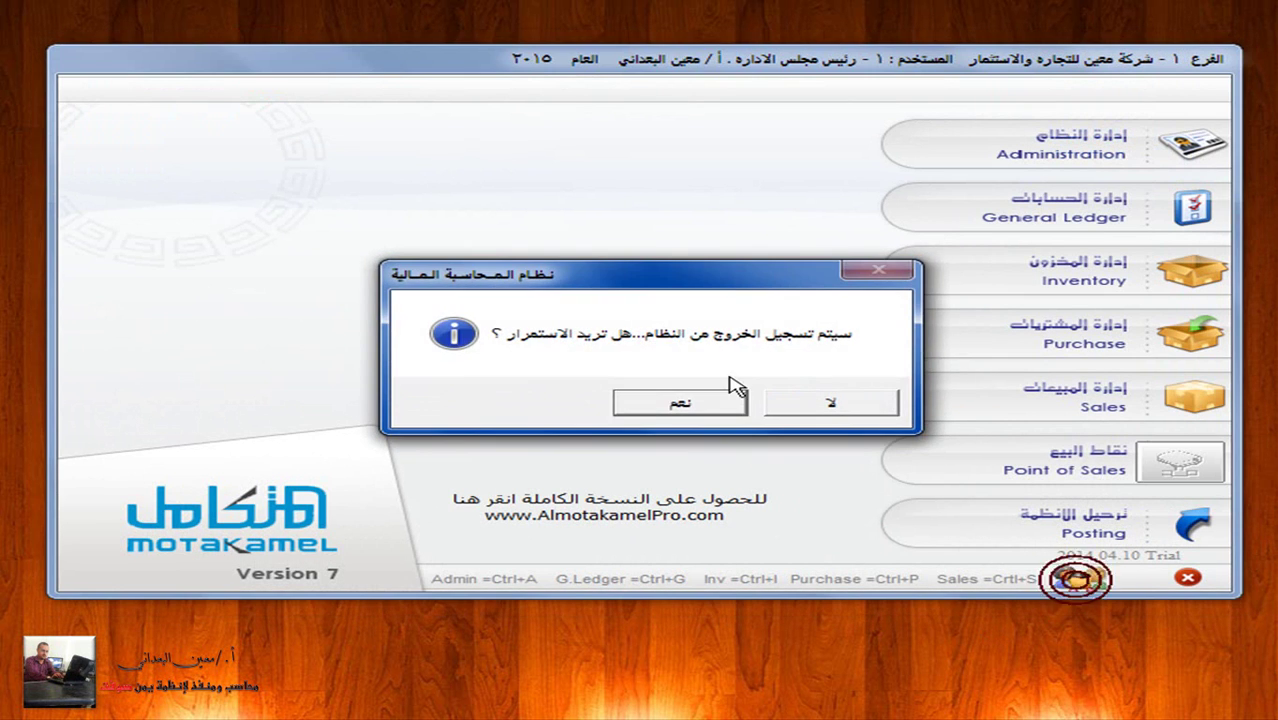
click(688, 395)
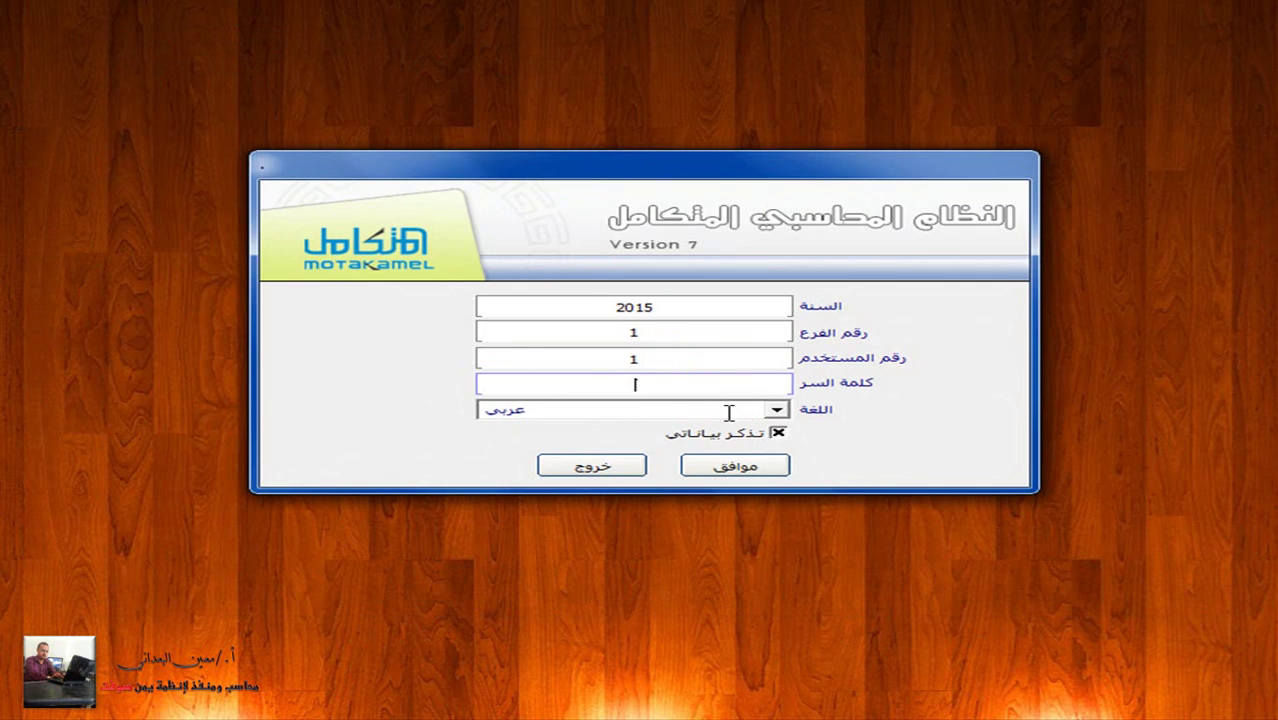
click(748, 362)
key(Return)
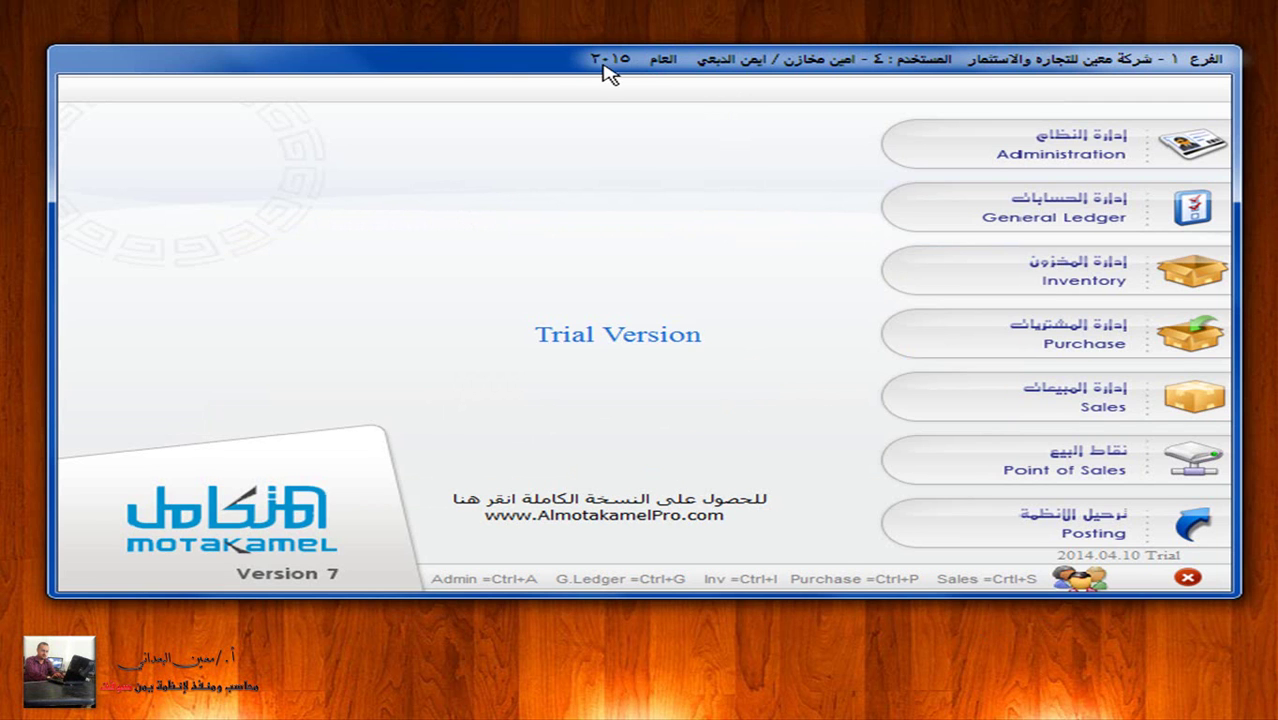
click(1180, 272)
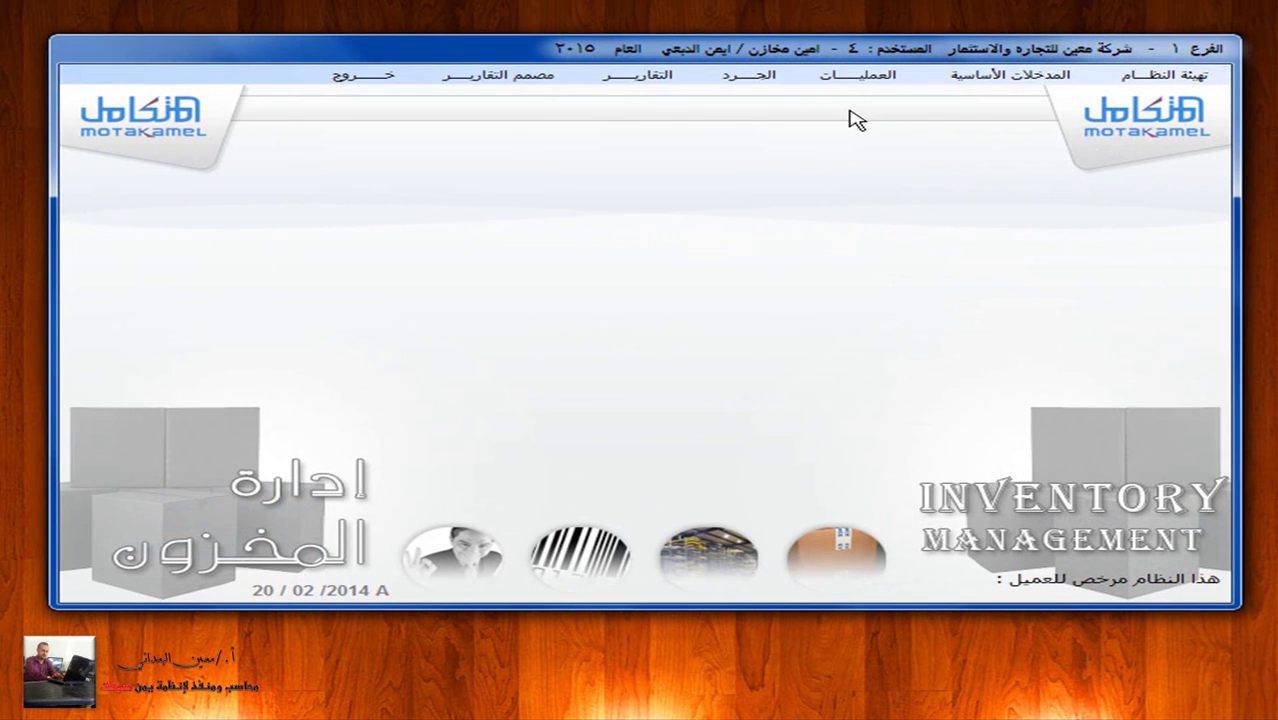
click(857, 82)
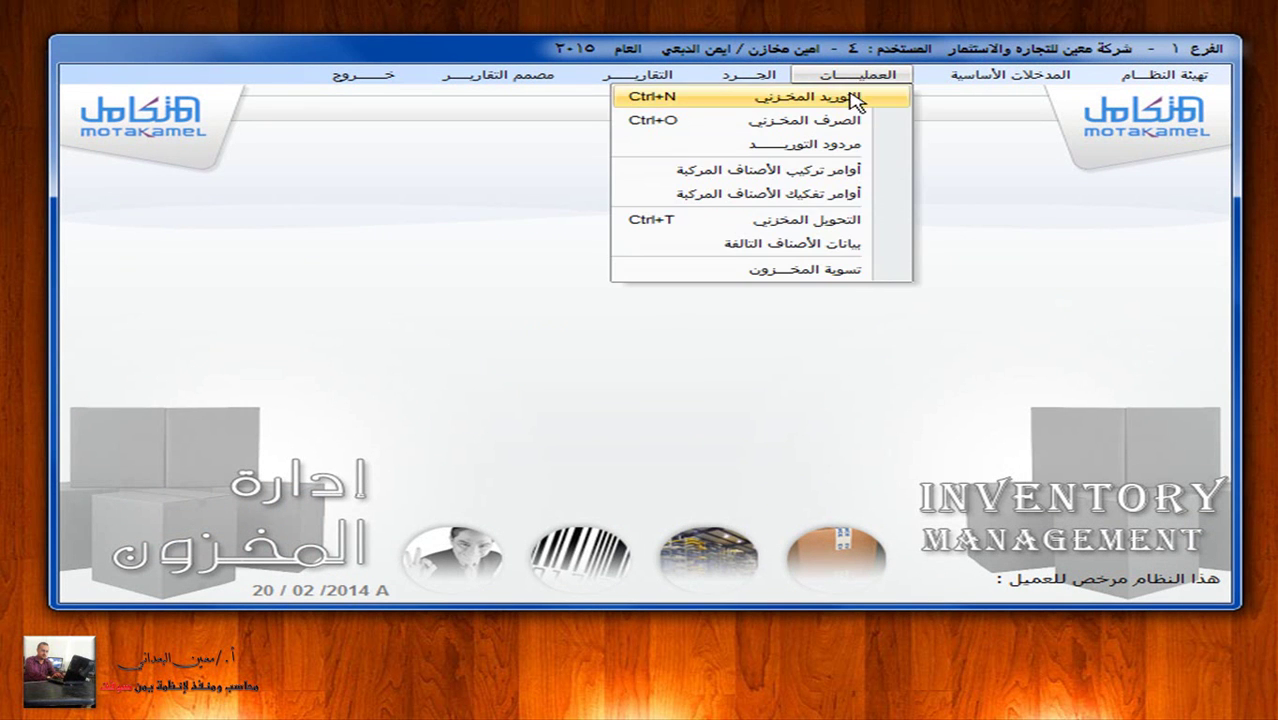
key(Escape)
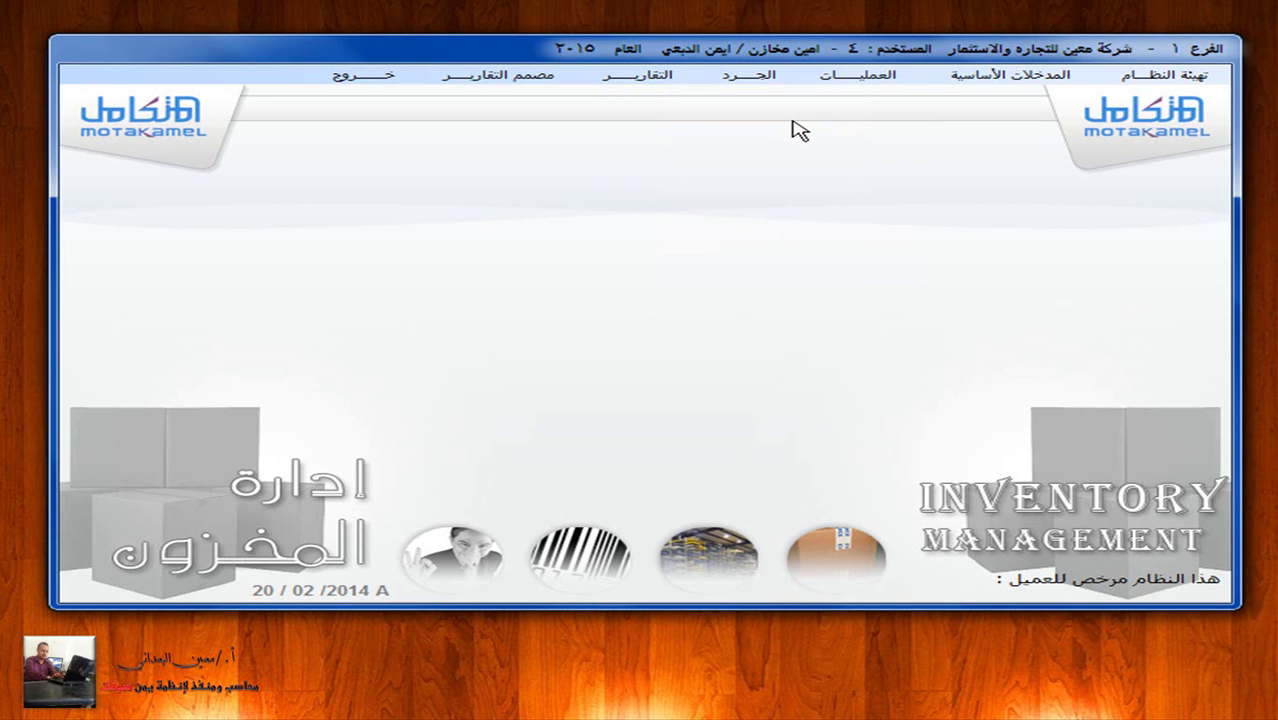
click(890, 77)
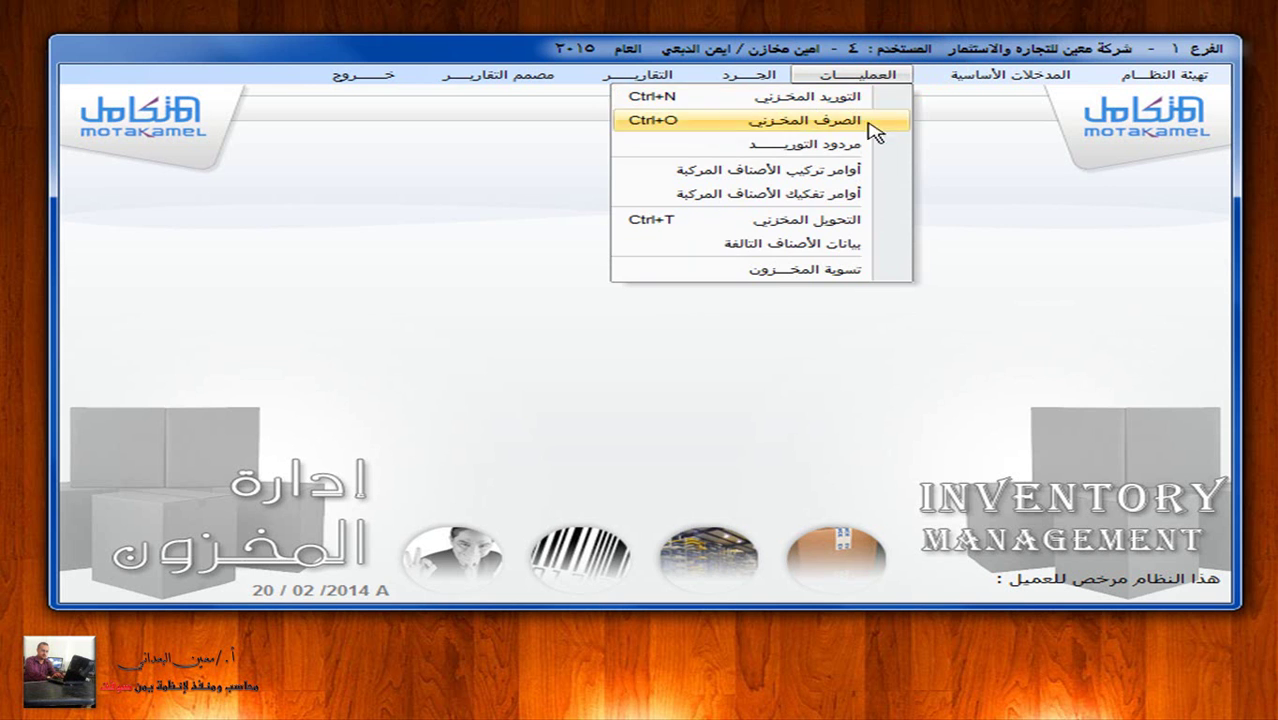
click(1010, 344)
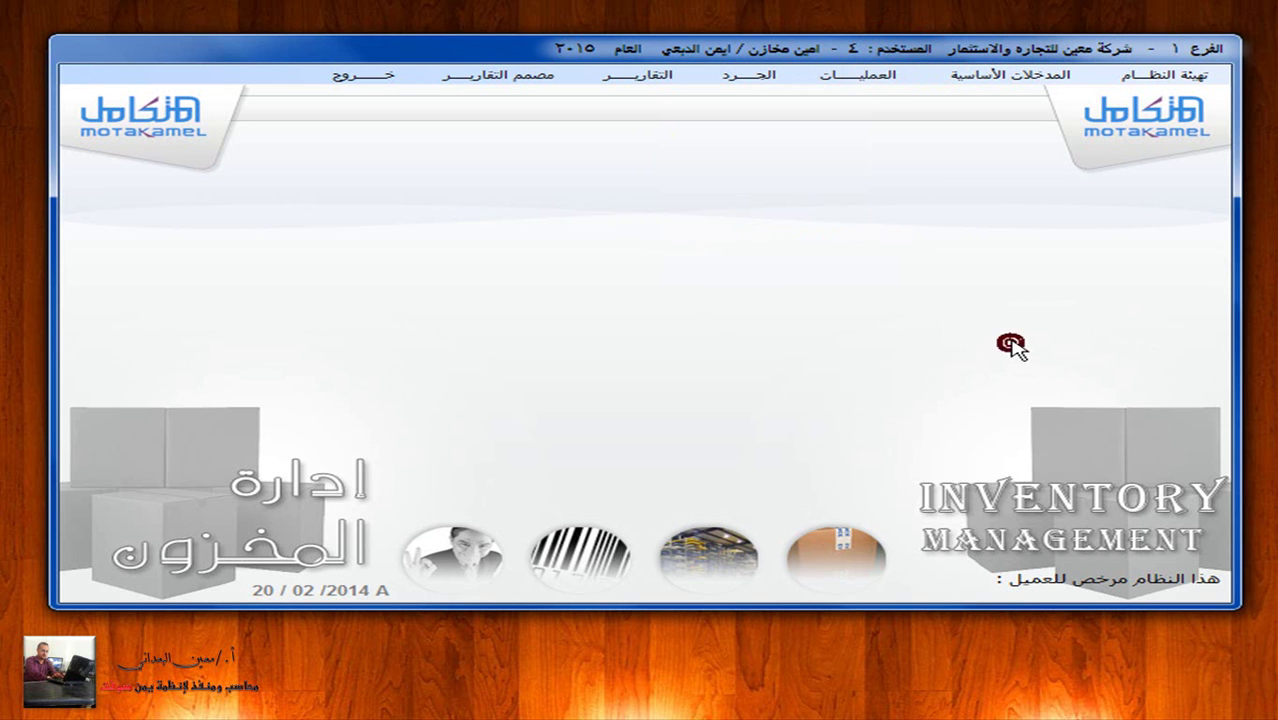
click(1010, 76)
click(1010, 120)
click(736, 403)
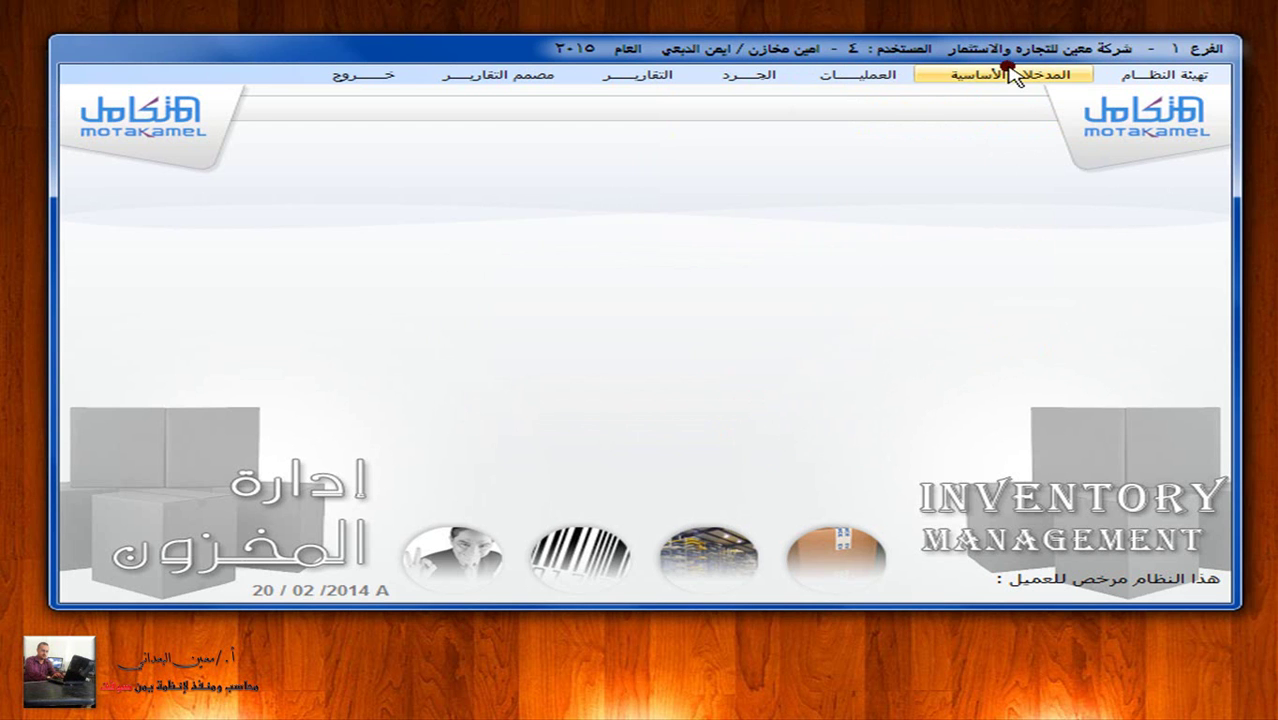
click(1010, 76)
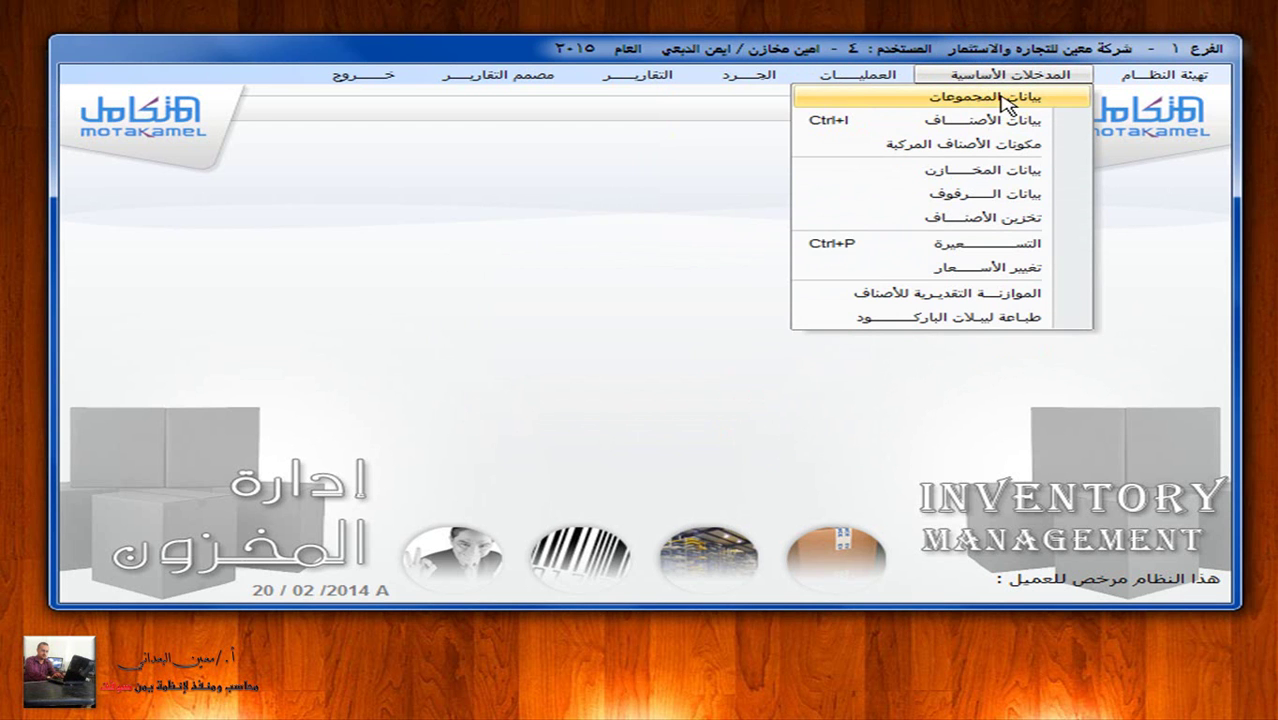
click(360, 74)
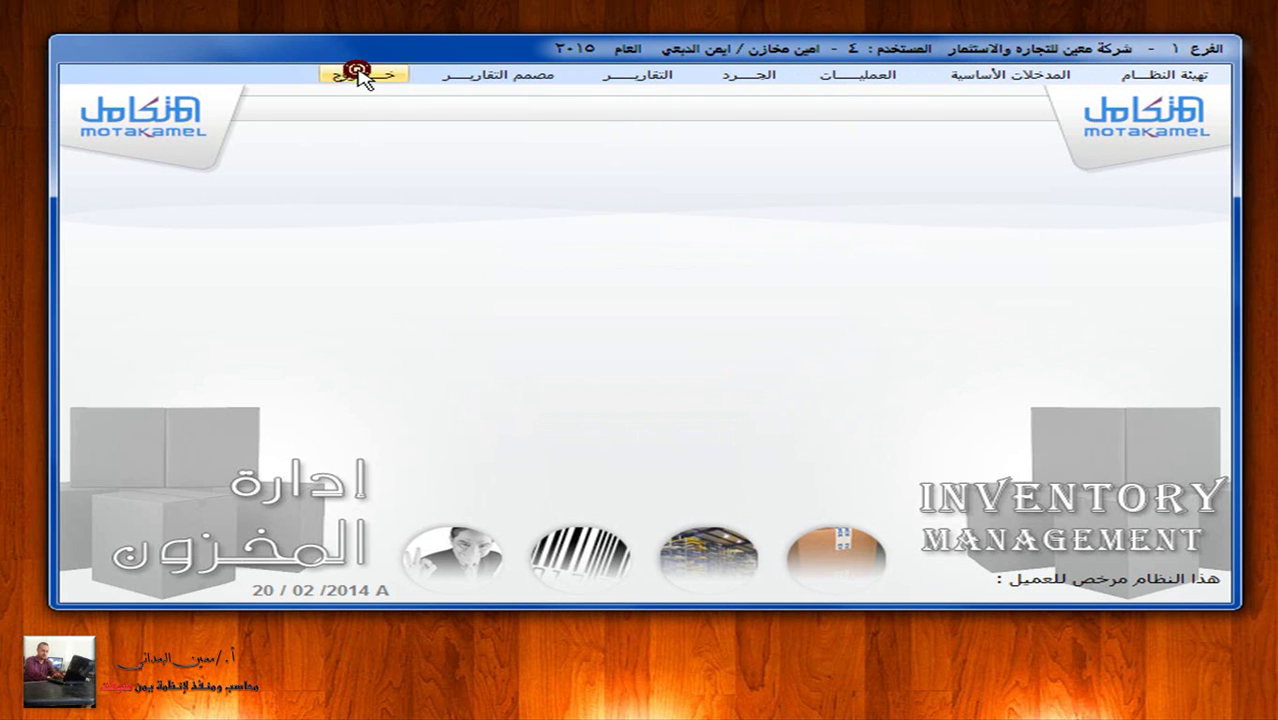
click(1186, 386)
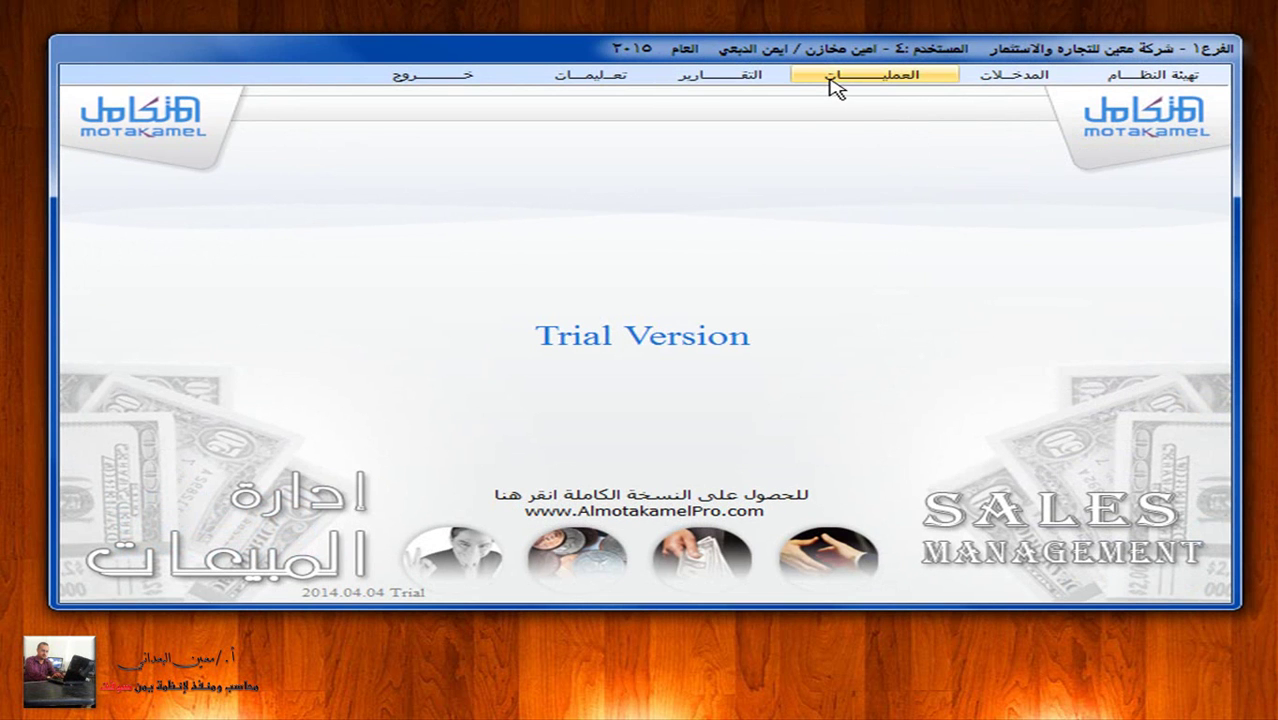
click(835, 78)
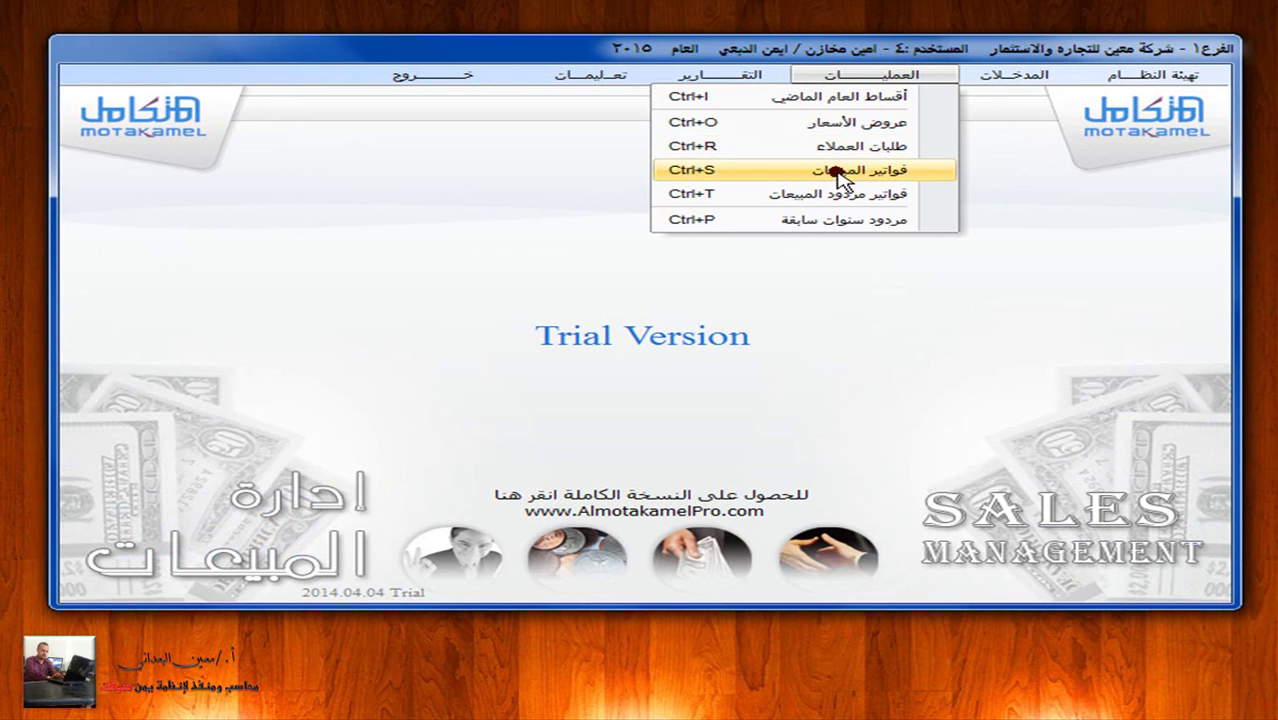
click(845, 172)
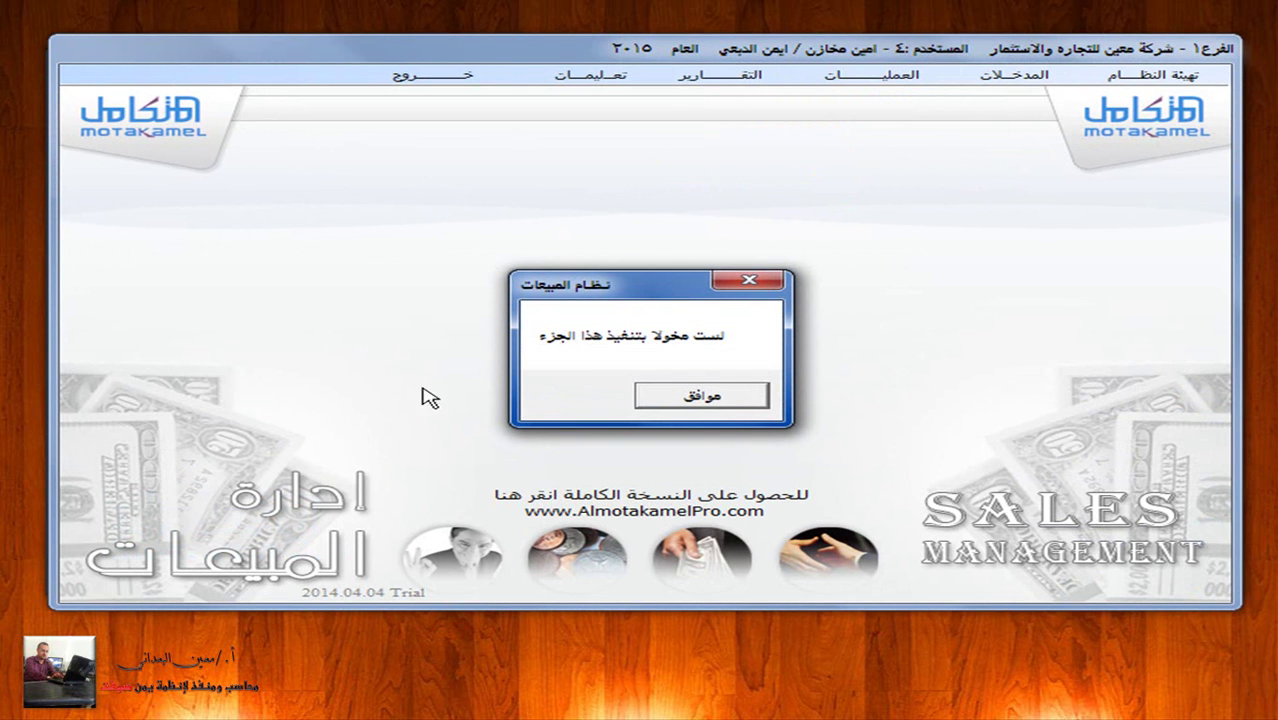
click(718, 404)
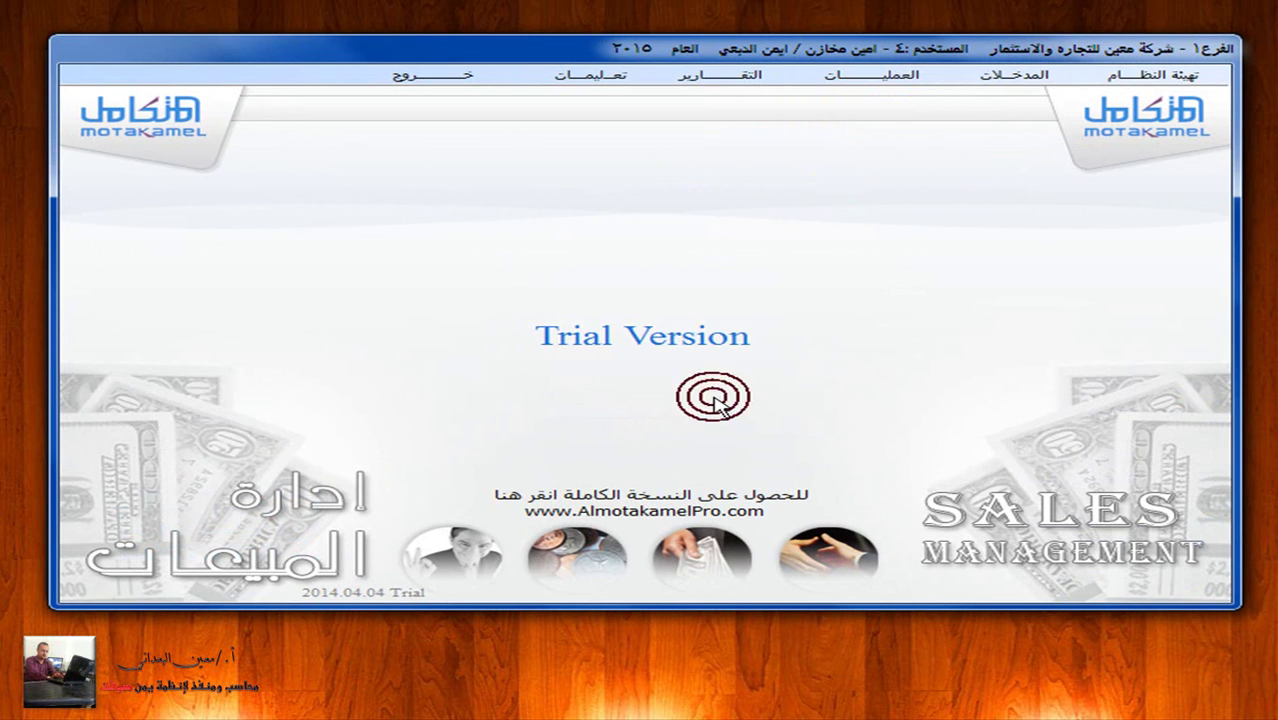
click(452, 75)
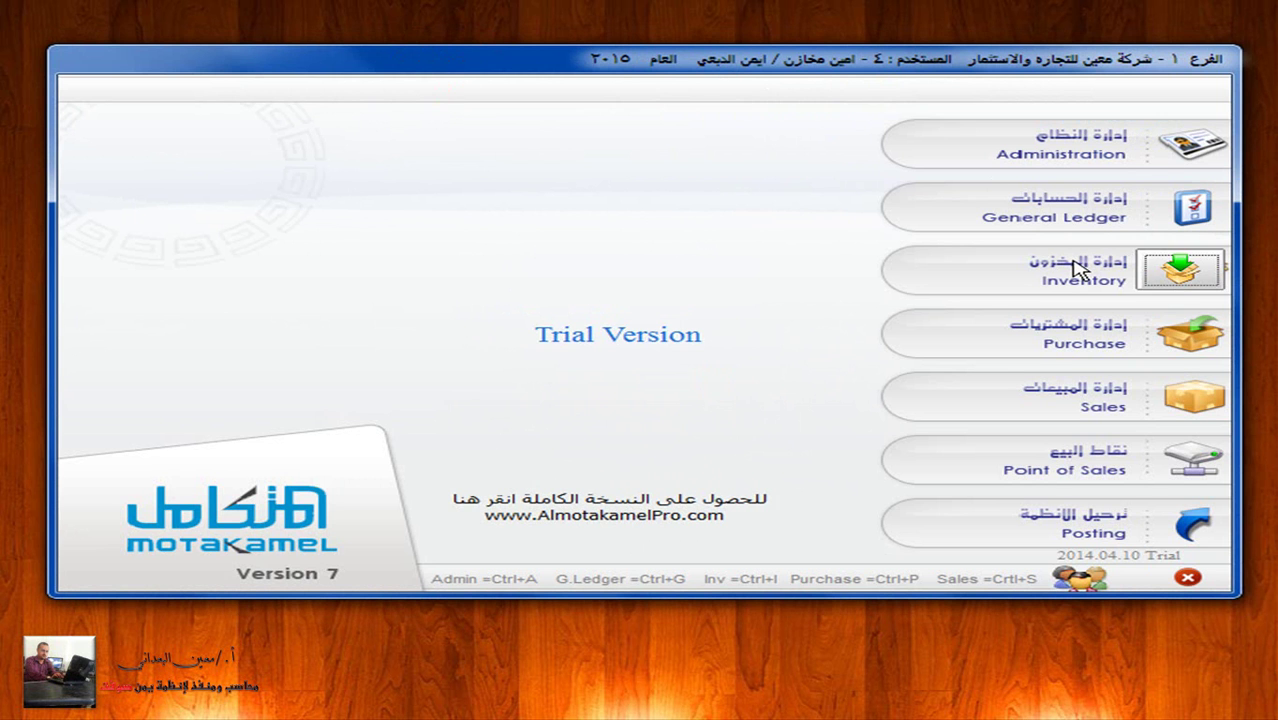
Step: Log out the restricted user and sign back in as administrator user 1
click(1078, 578)
click(677, 405)
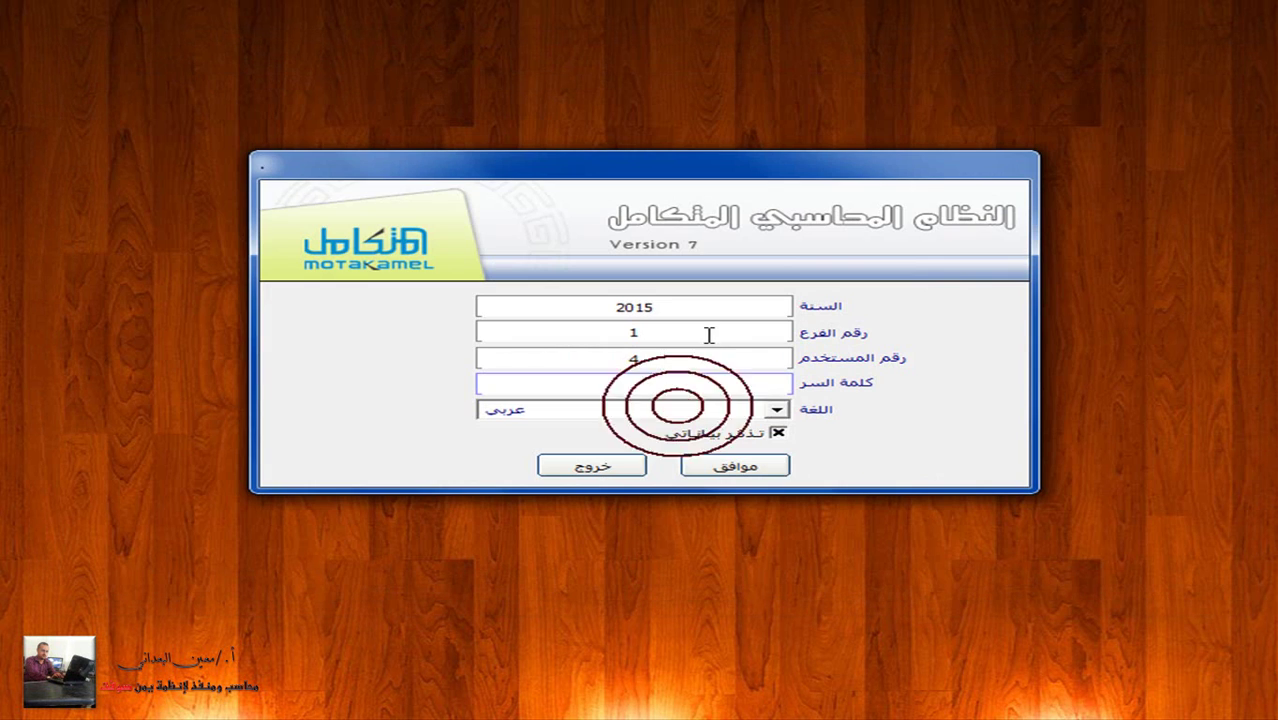
key(BackSpace)
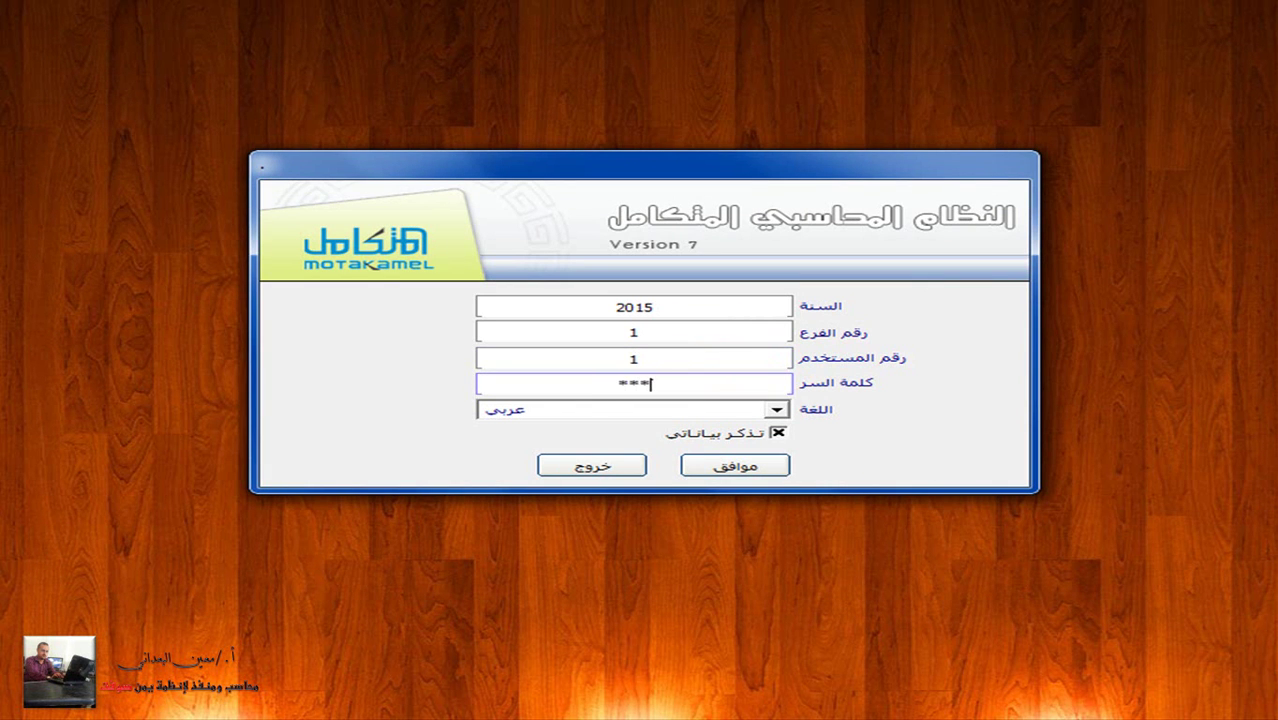
key(Return)
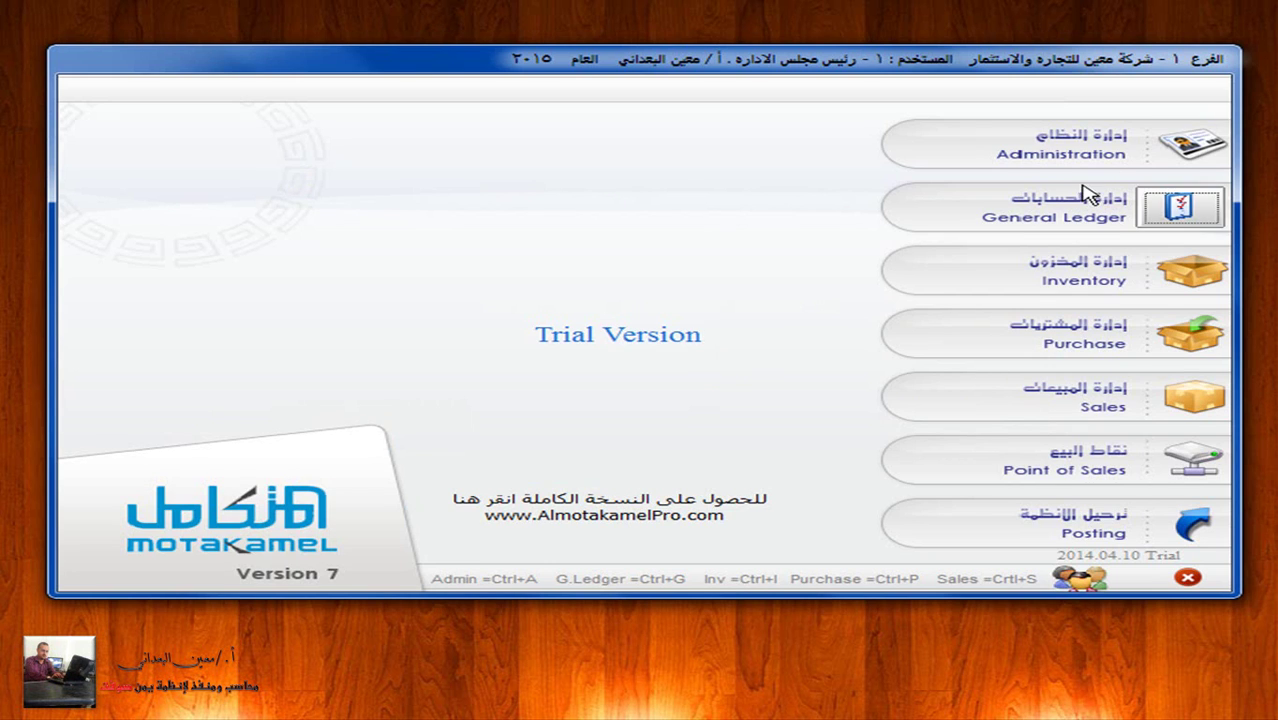
Step: Open صلاحيات المستخدمين from Administration > المستخدمين
click(1180, 142)
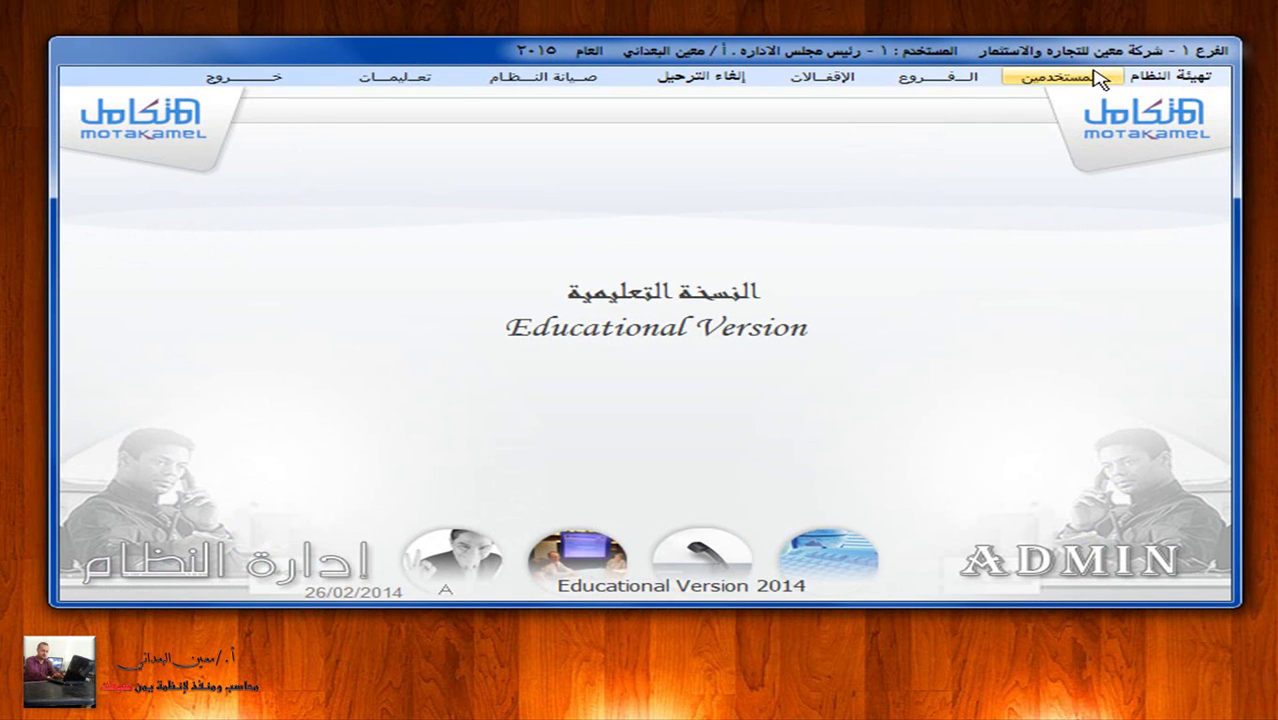
click(1093, 74)
click(1062, 98)
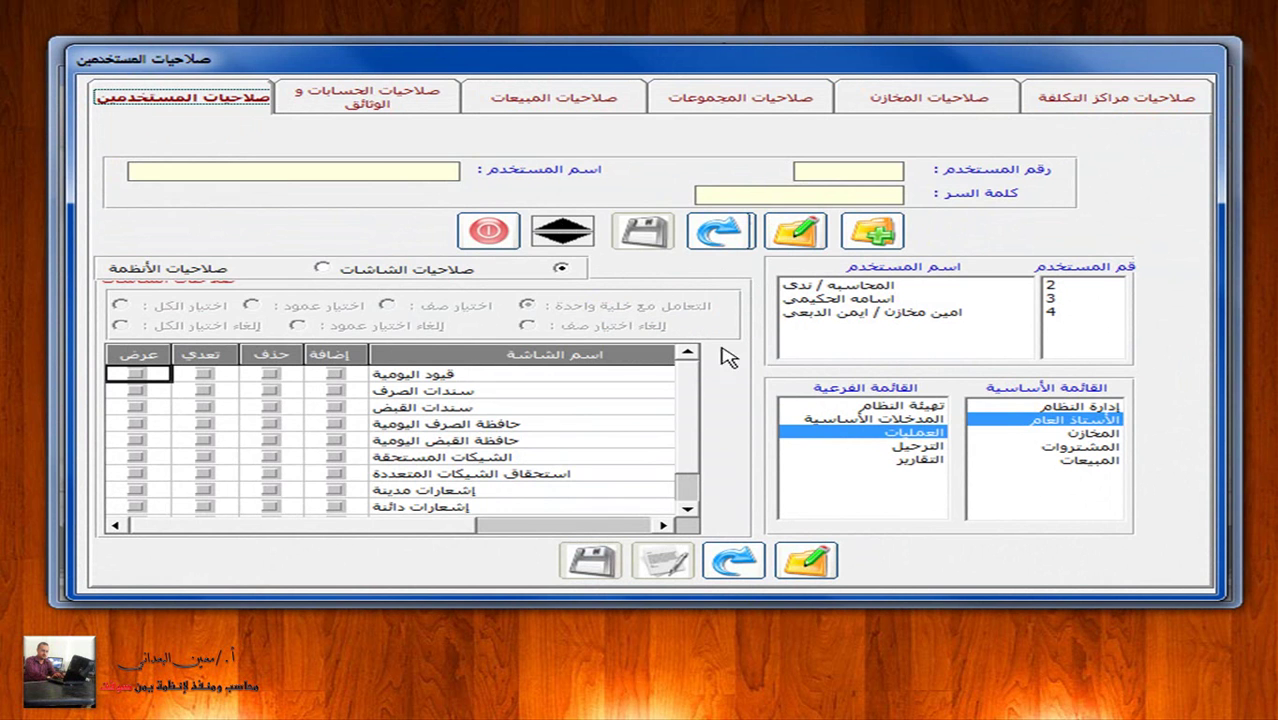
Step: Clear user 2's old password, enter a new one and save the accountant's record
click(836, 289)
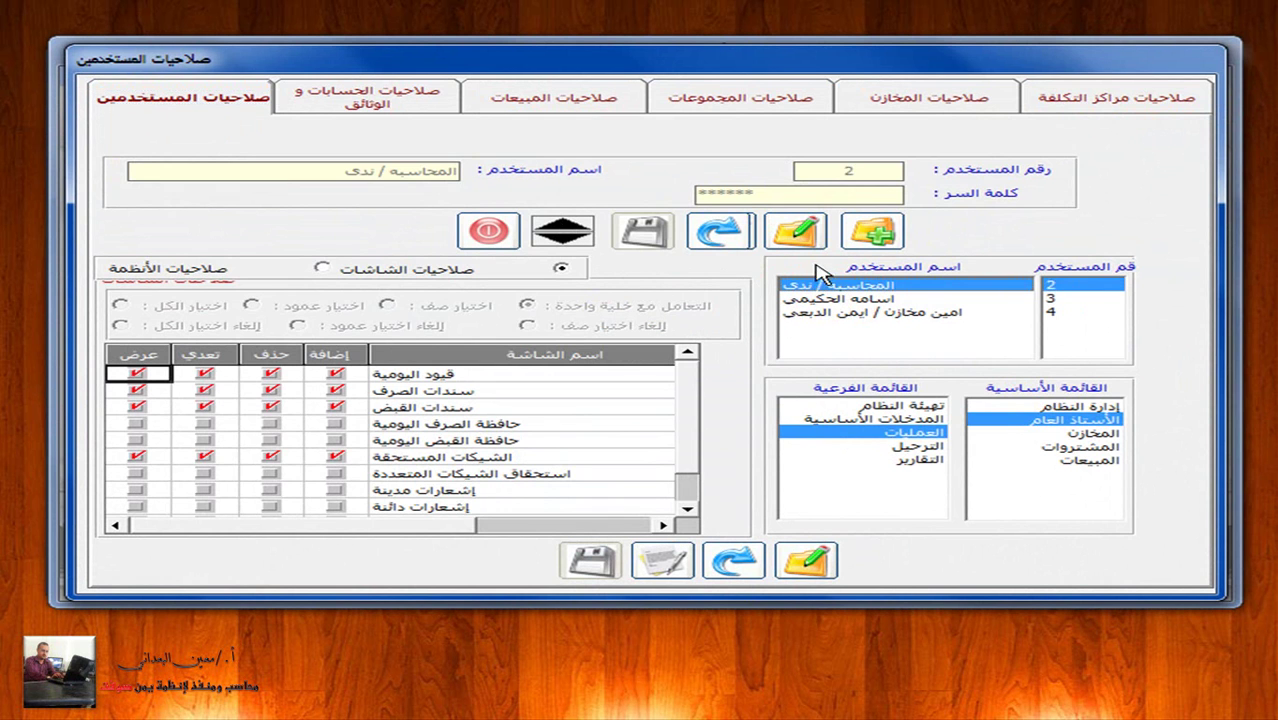
click(806, 232)
click(772, 189)
key(BackSpace)
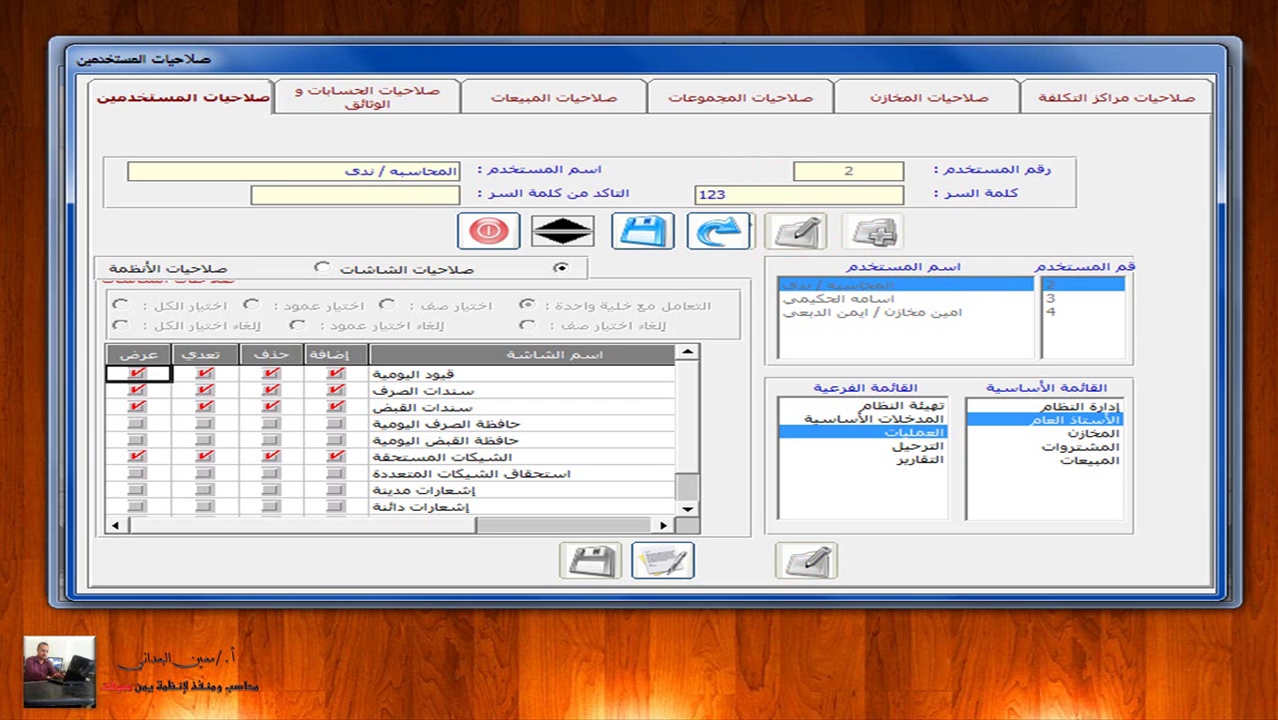
click(640, 238)
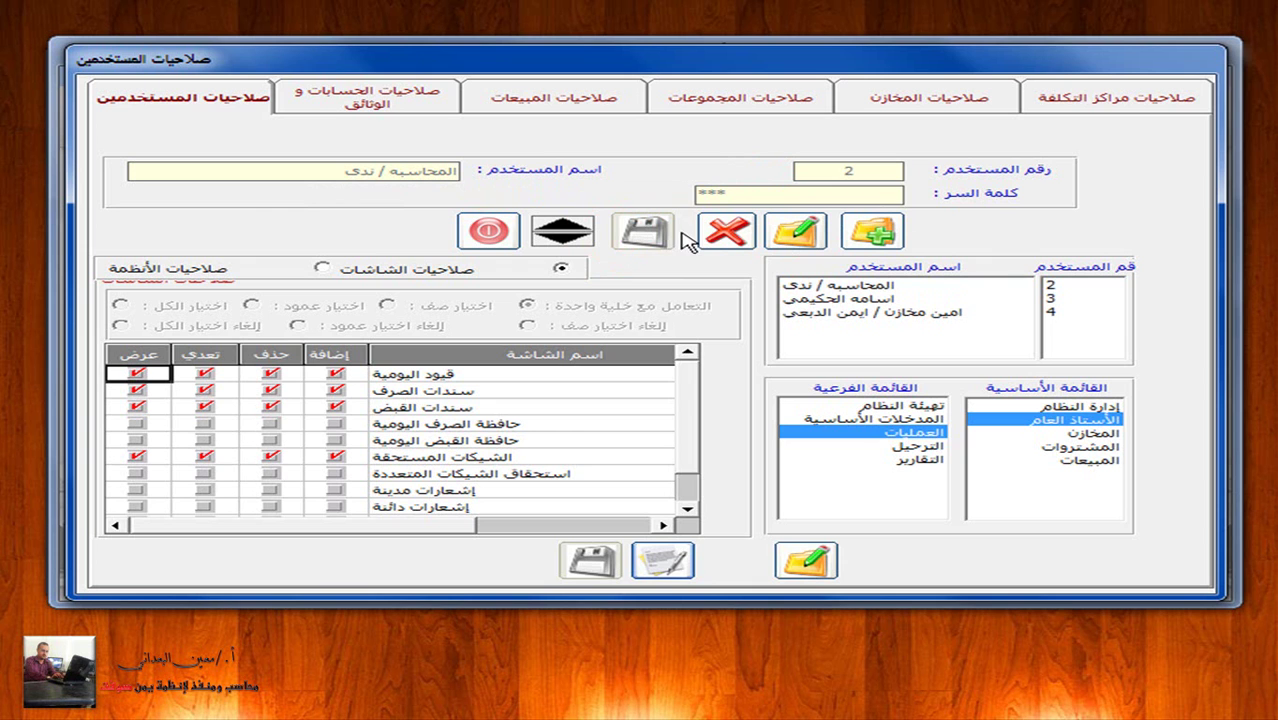
Step: Remove user 3's add, delete, edit and view rights on فواتير المبيعات and save
click(878, 299)
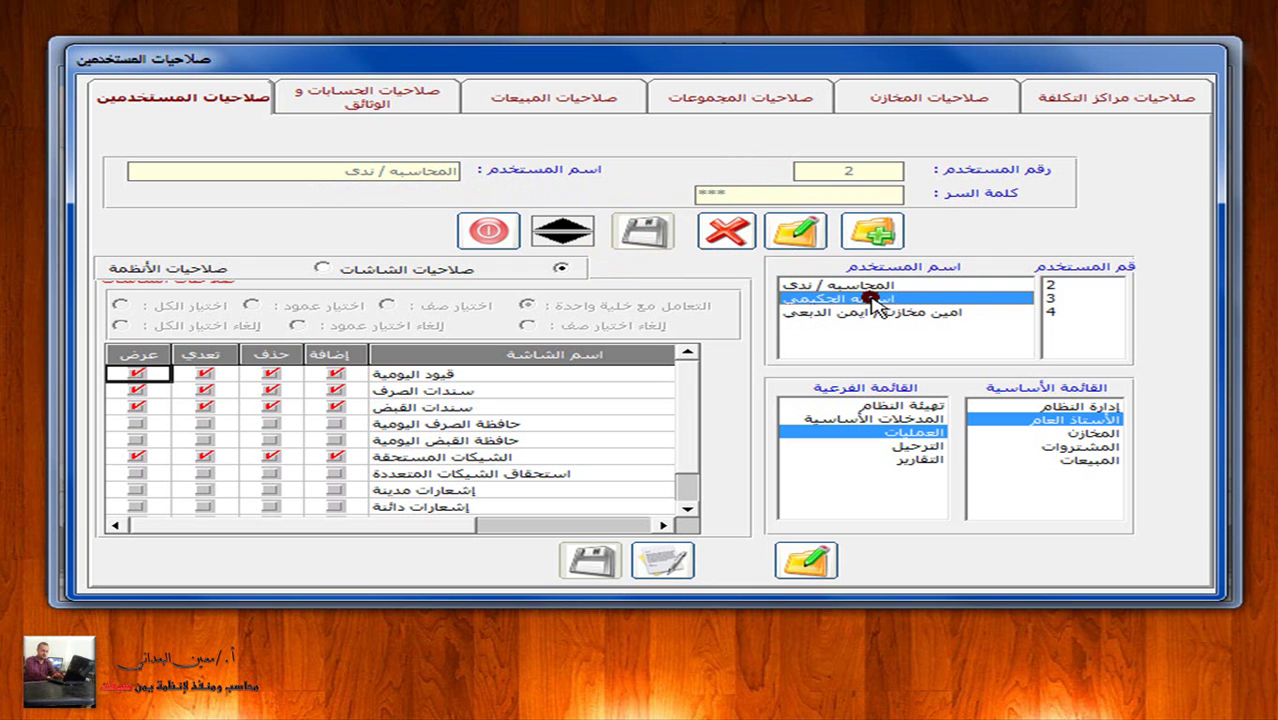
click(1068, 459)
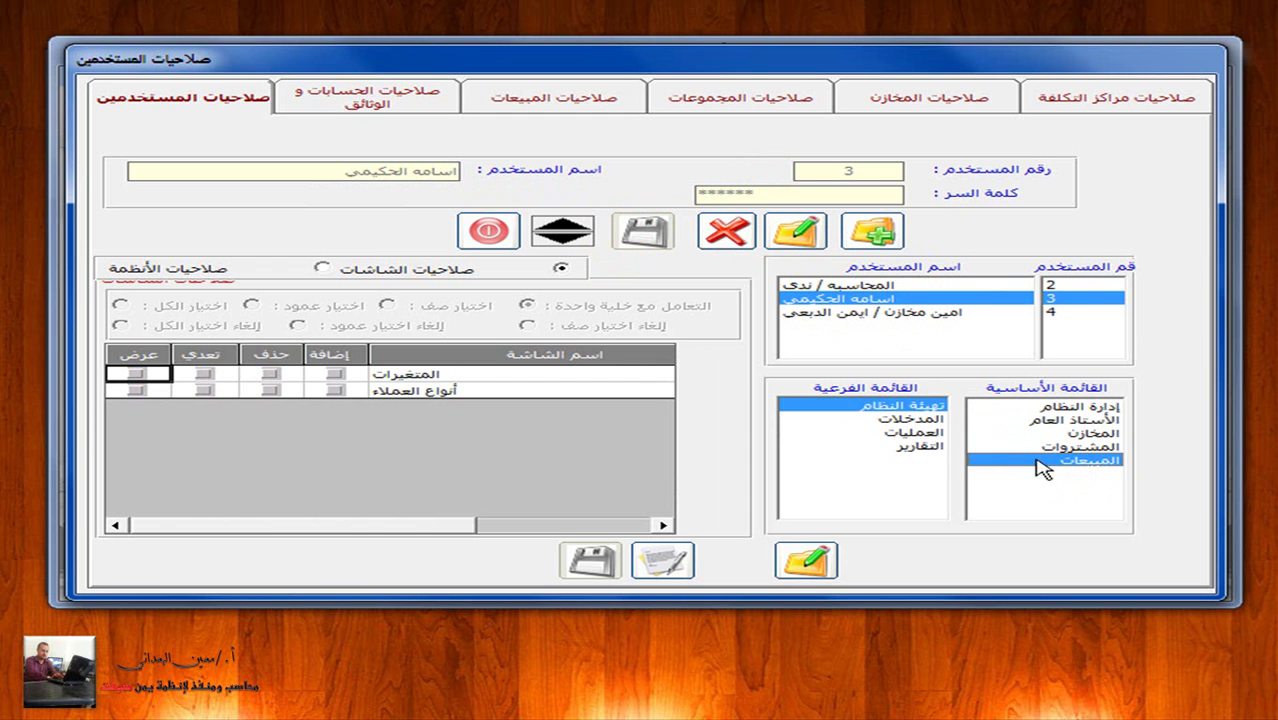
click(930, 436)
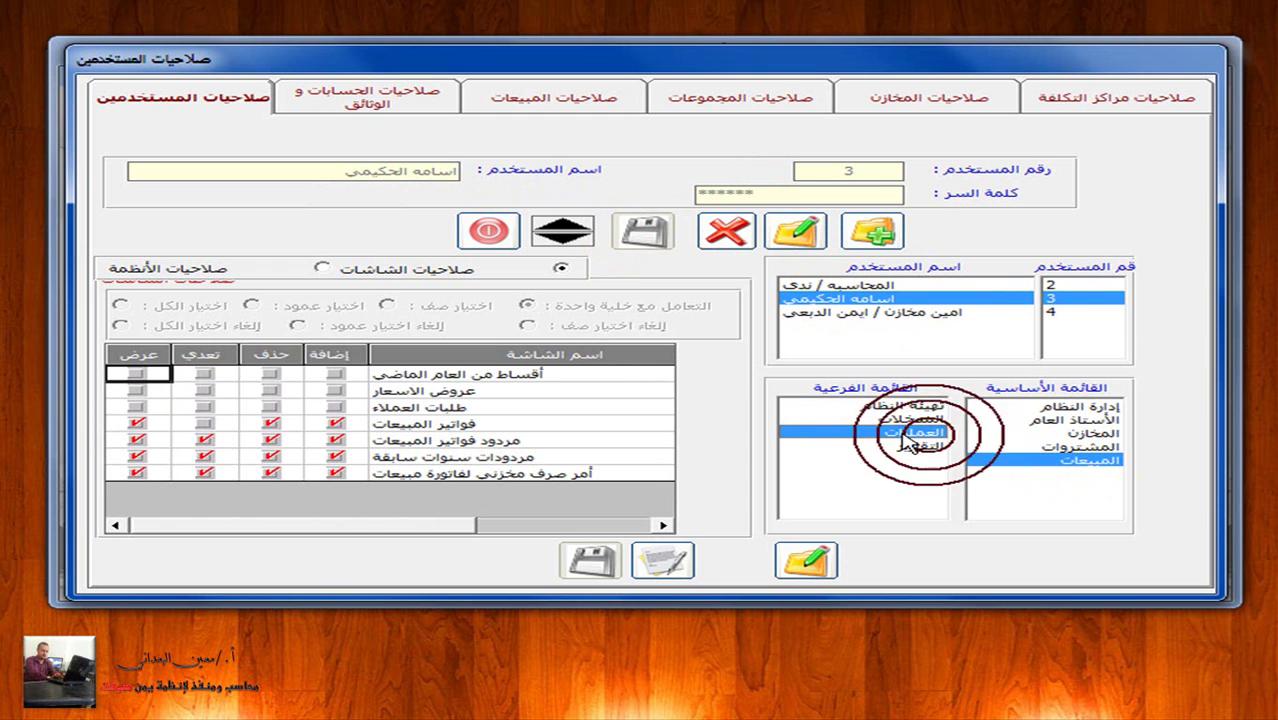
click(810, 562)
click(336, 440)
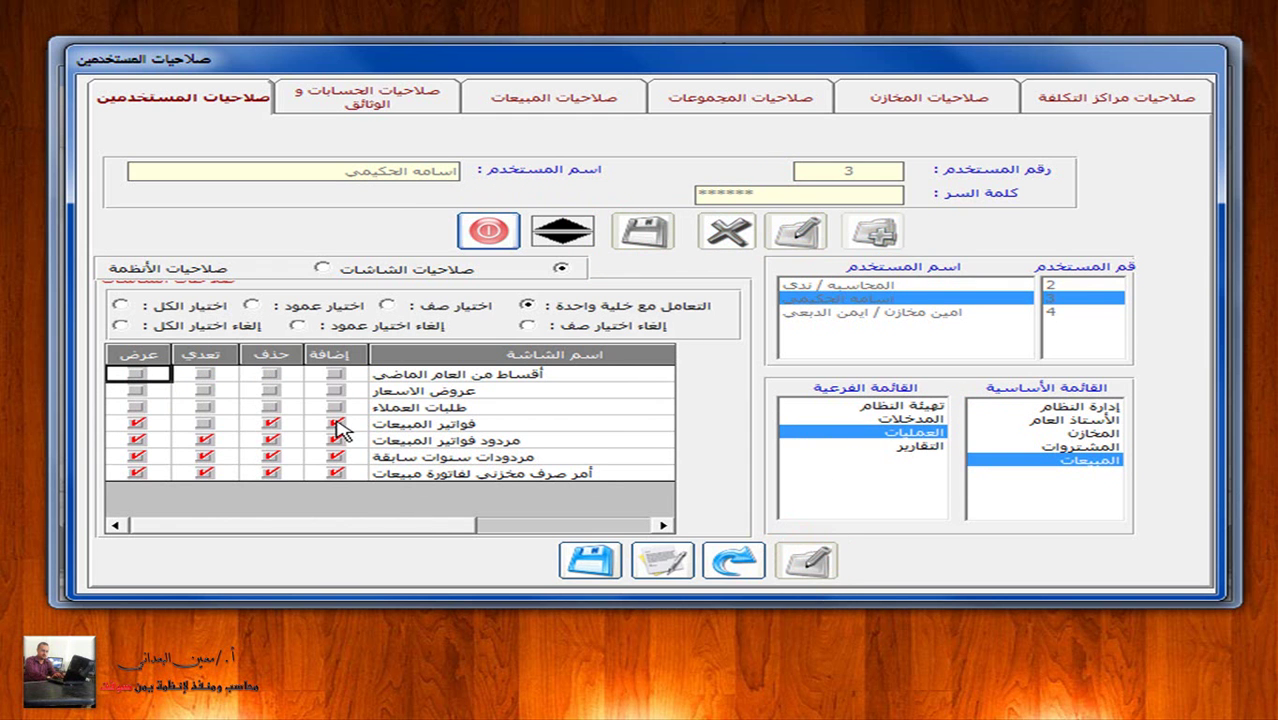
click(336, 423)
click(272, 423)
click(137, 423)
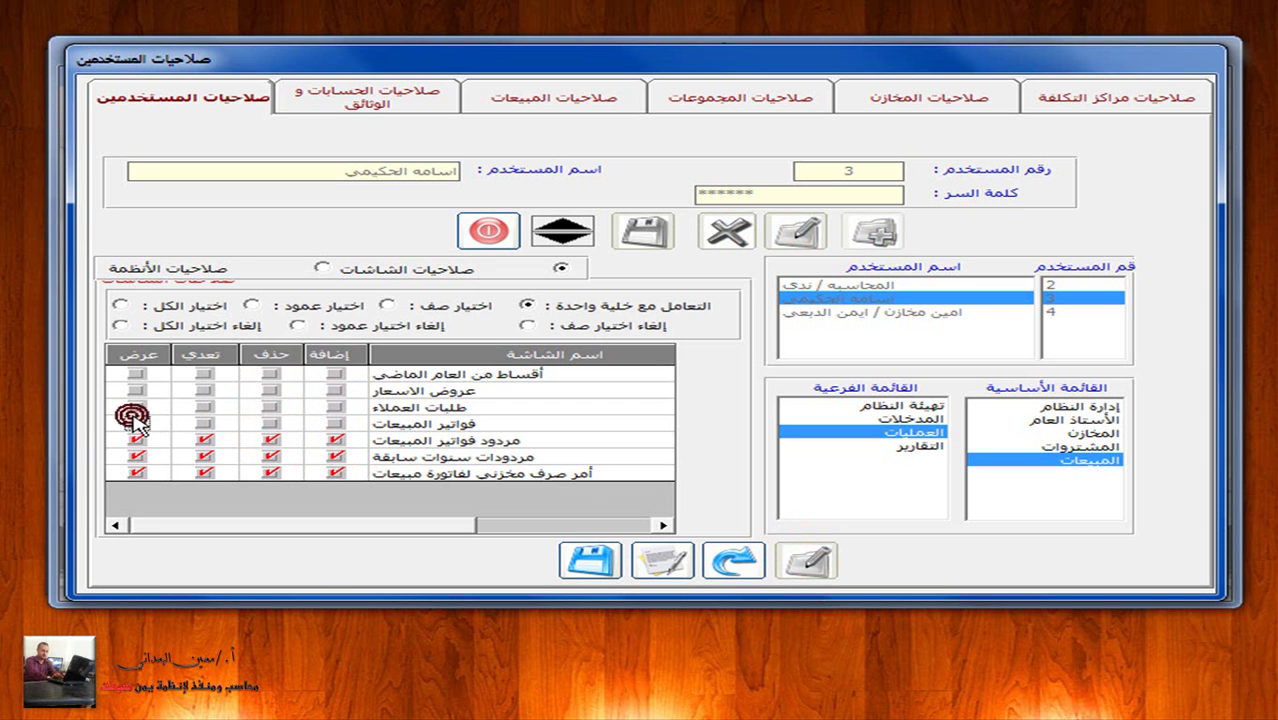
click(605, 553)
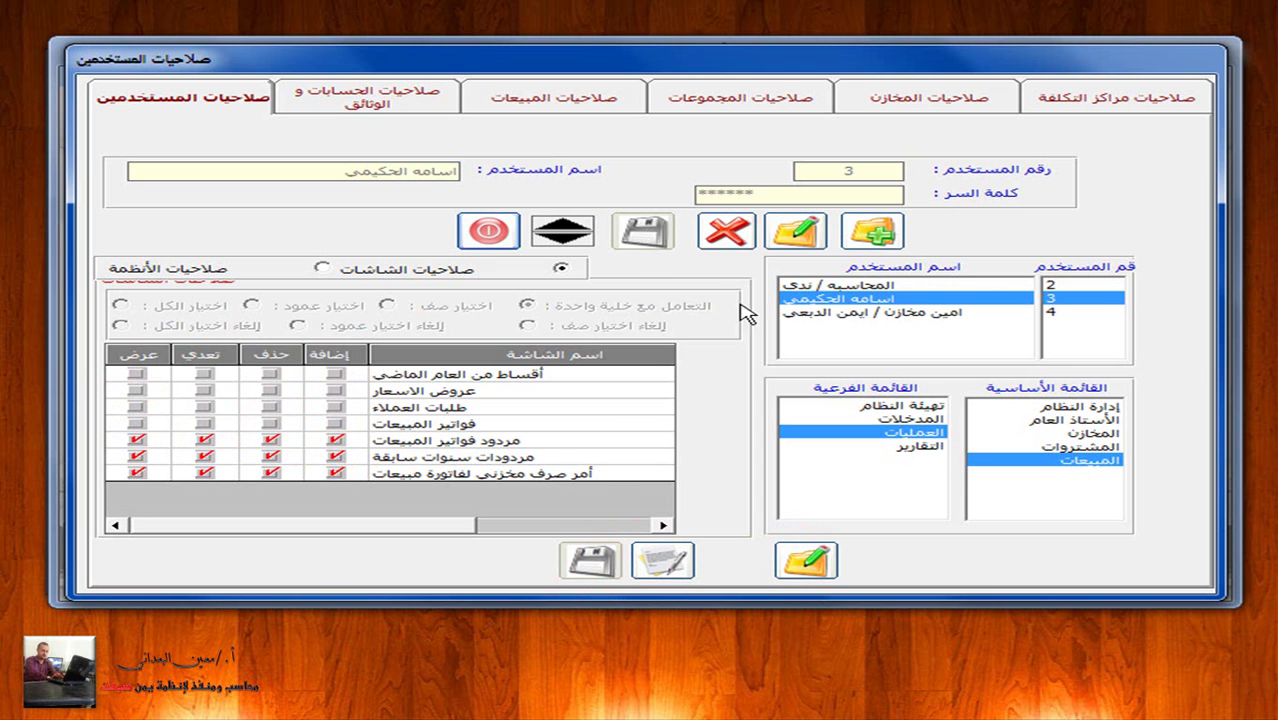